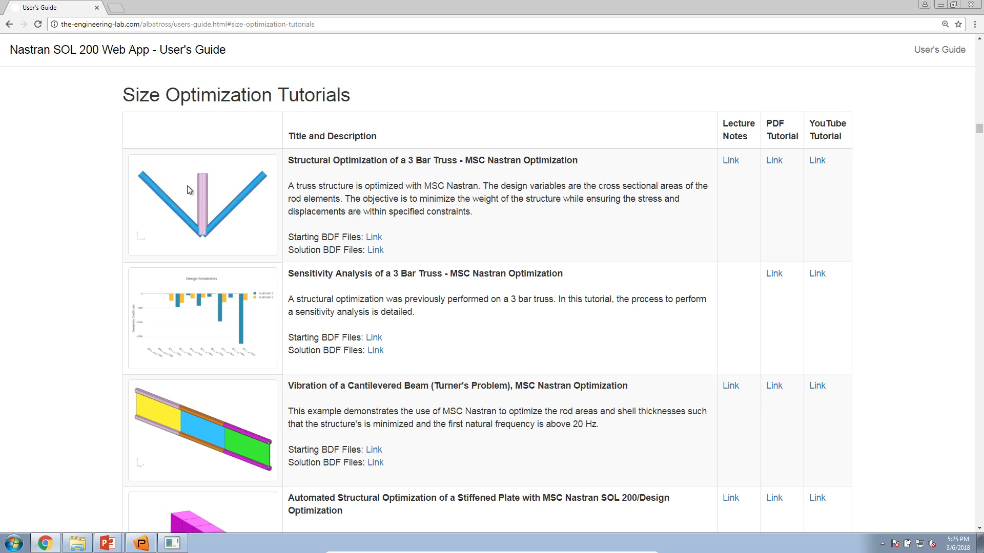
Save the starting BDF file dsoug2.dat of the Vibration of a Cantilevered Beam (Turner's Problem) tutorial to the Desktop
scroll(312, 349, "up", 14)
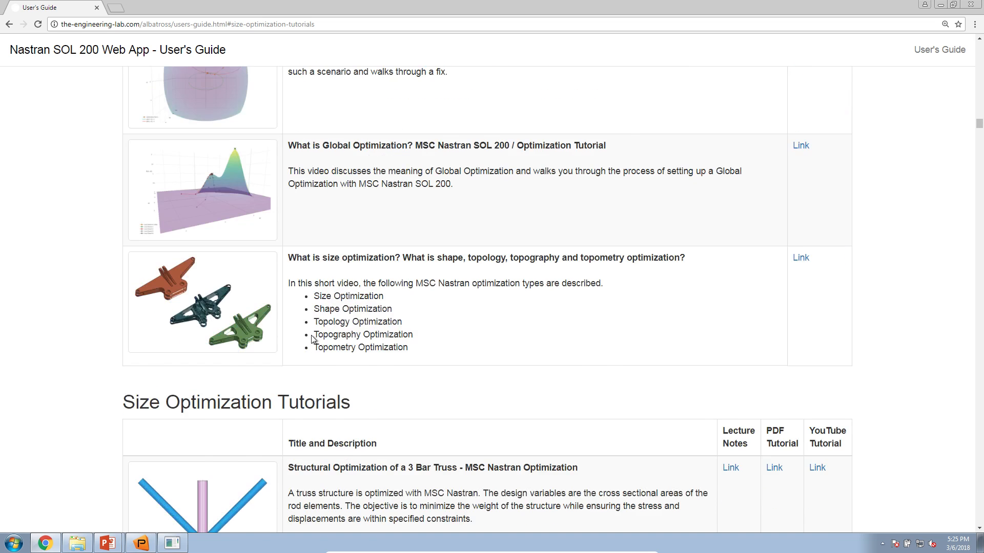
scroll(314, 343, "down", 6)
scroll(313, 338, "down", 14)
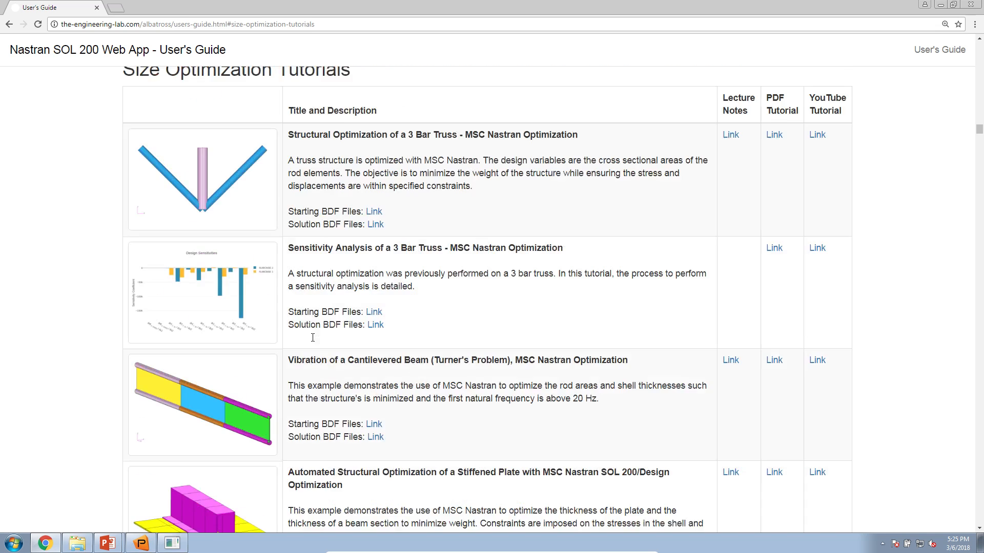
left_click_drag(310, 180, 479, 181)
left_click(476, 209)
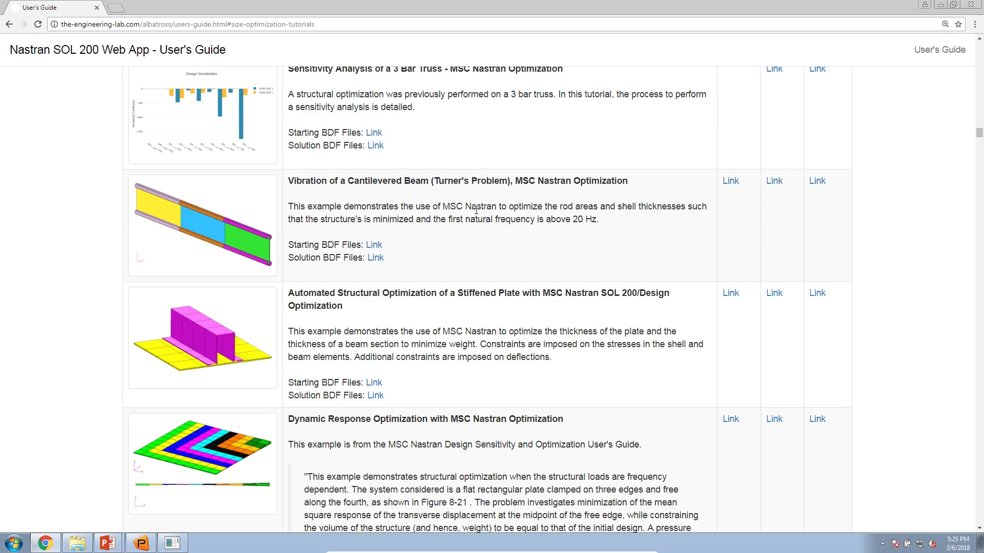
right_click(373, 248)
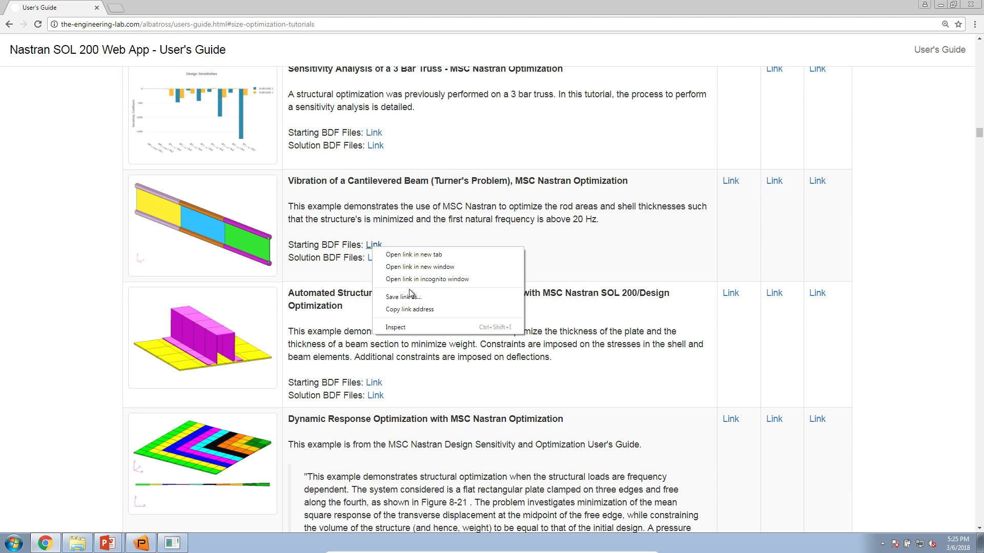
left_click(410, 298)
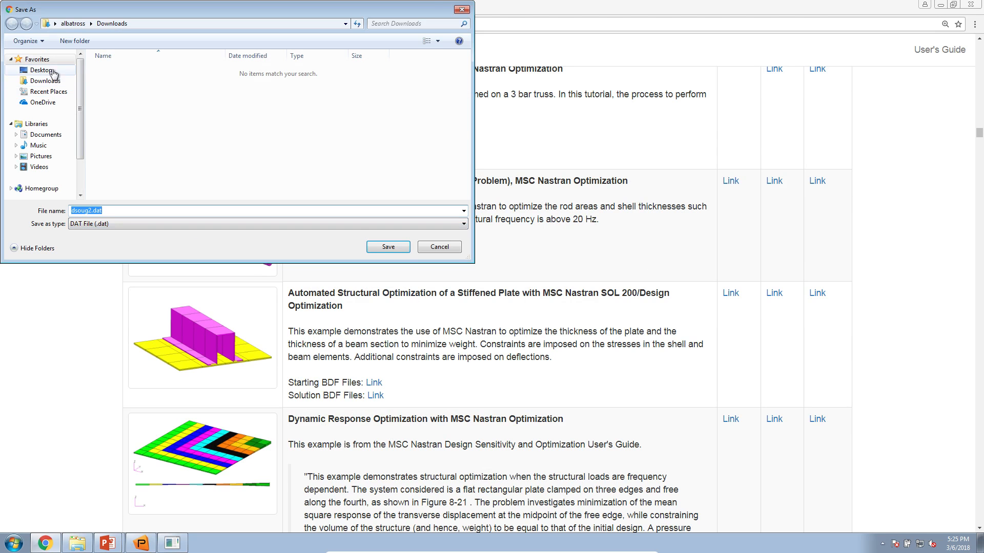
left_click(403, 250)
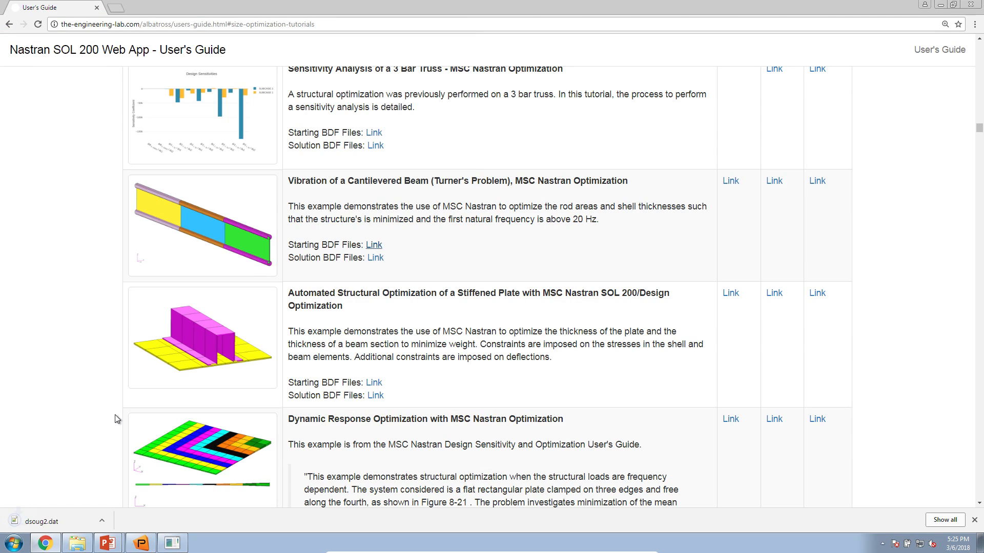
Go to the Windows desktop, clearing the Patran window away, and open the downloaded dsoug2.dat in Notepad++
left_click(49, 545)
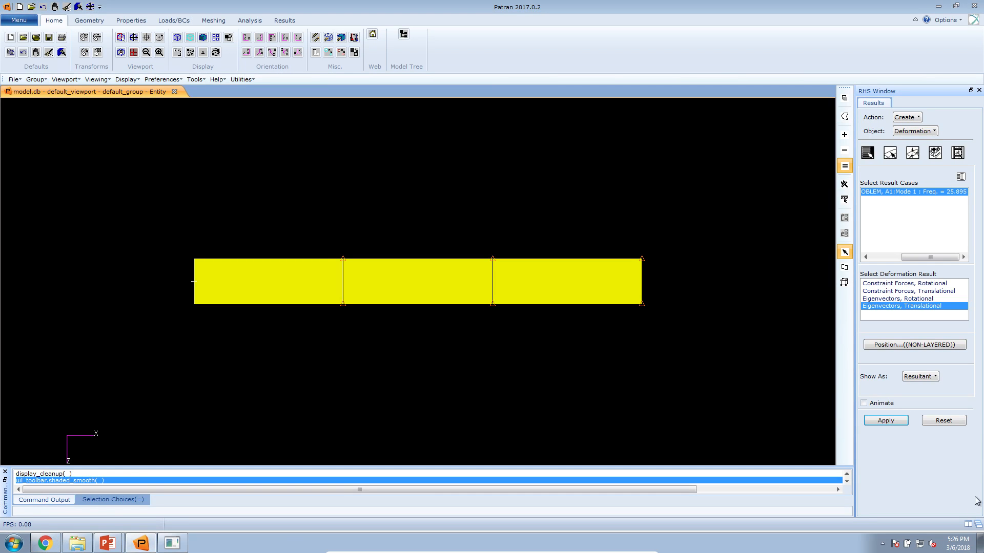
left_click(977, 546)
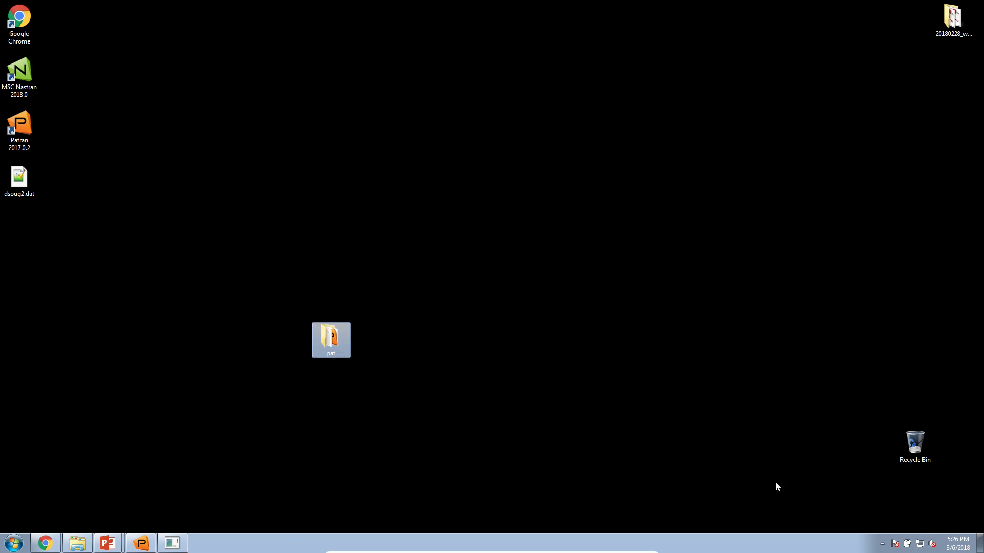
left_click(141, 543)
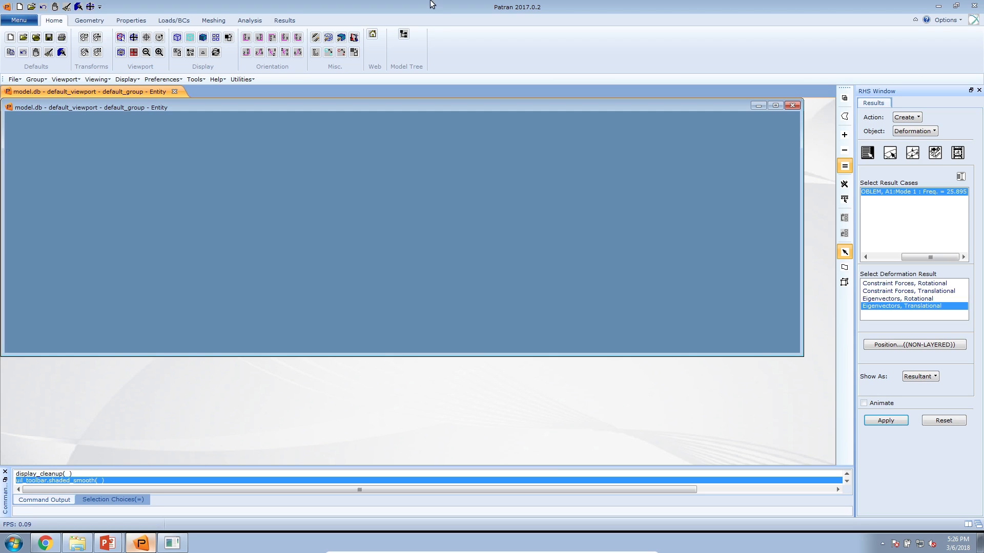
left_click_drag(435, 6, 440, 101)
double_click(446, 102)
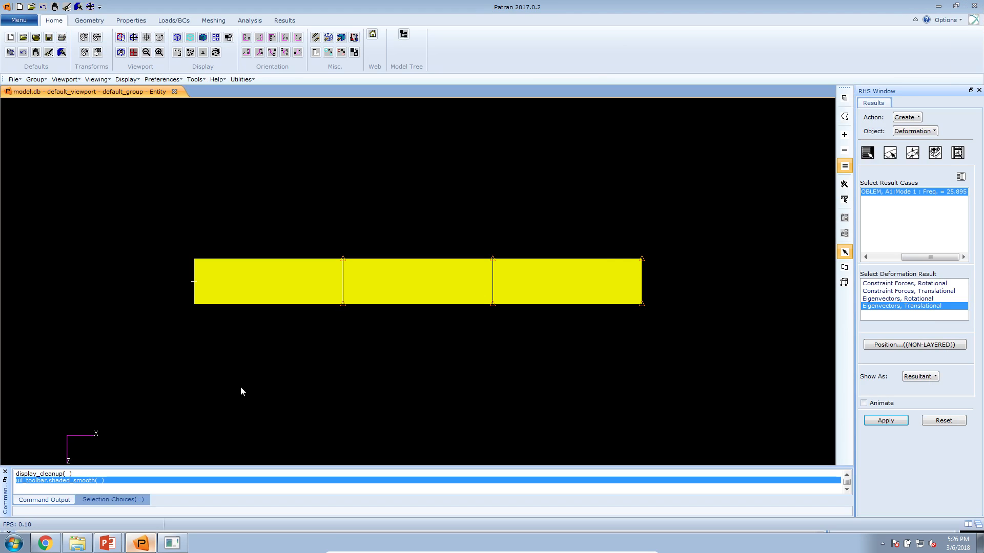
left_click(141, 543)
double_click(19, 178)
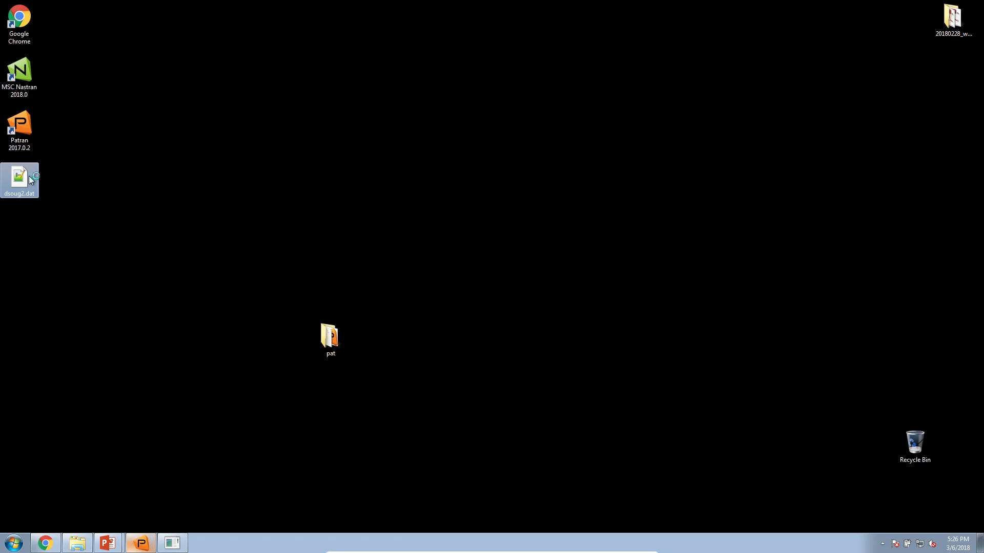
Examine the MAT1 material entry and the PROD property entries in dsoug2.dat, and close the file
scroll(82, 317, "down", 1)
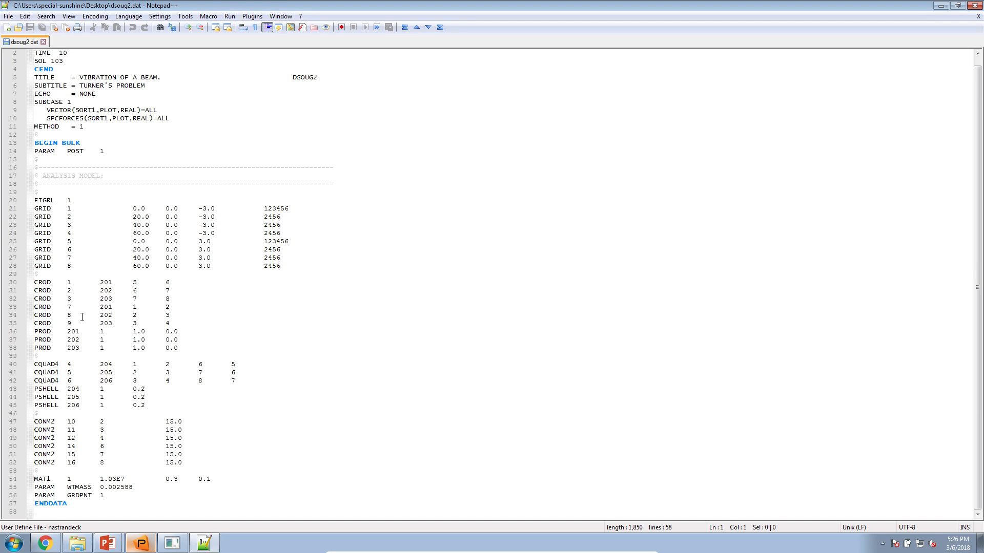
triple_click(74, 477)
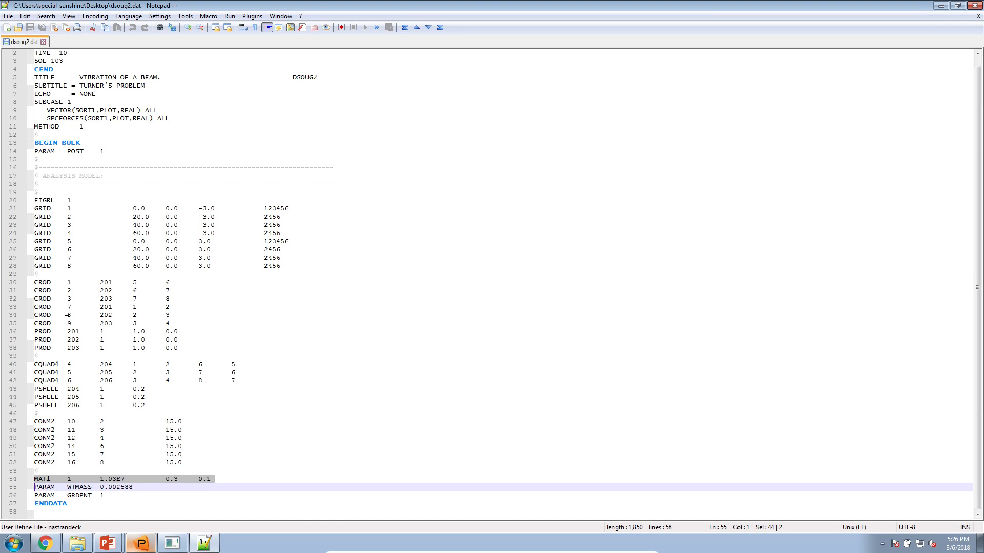
left_click_drag(180, 343, 56, 332)
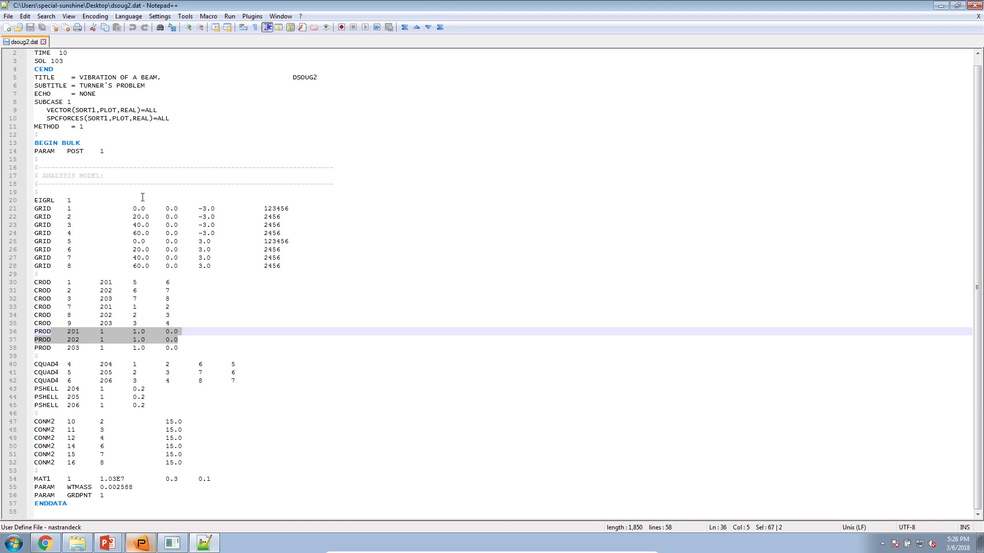
right_click(207, 542)
left_click(211, 530)
Switch to Chrome, go back from the User's Guide to the web app's home page, and start a Size optimization
left_click(45, 543)
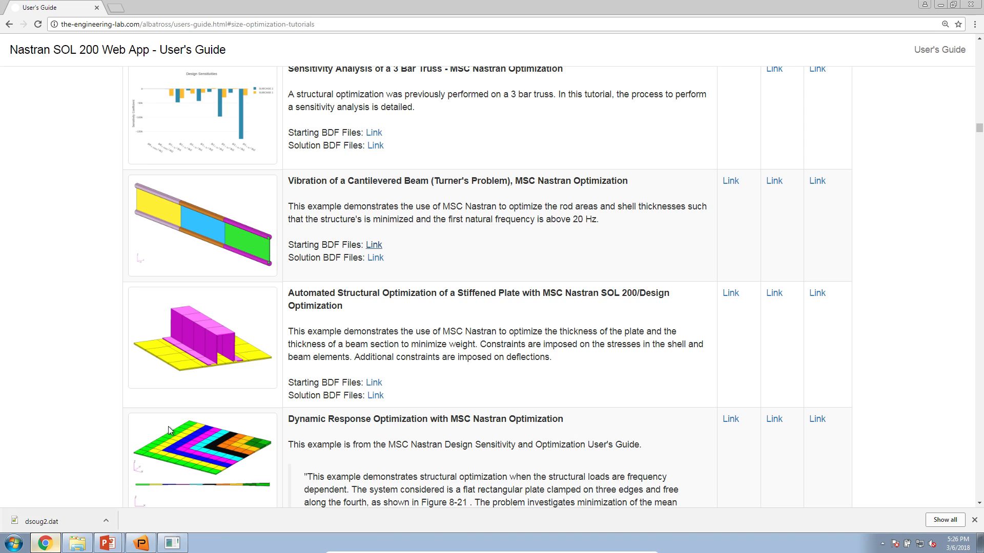
right_click(109, 127)
left_click(113, 130)
right_click(72, 135)
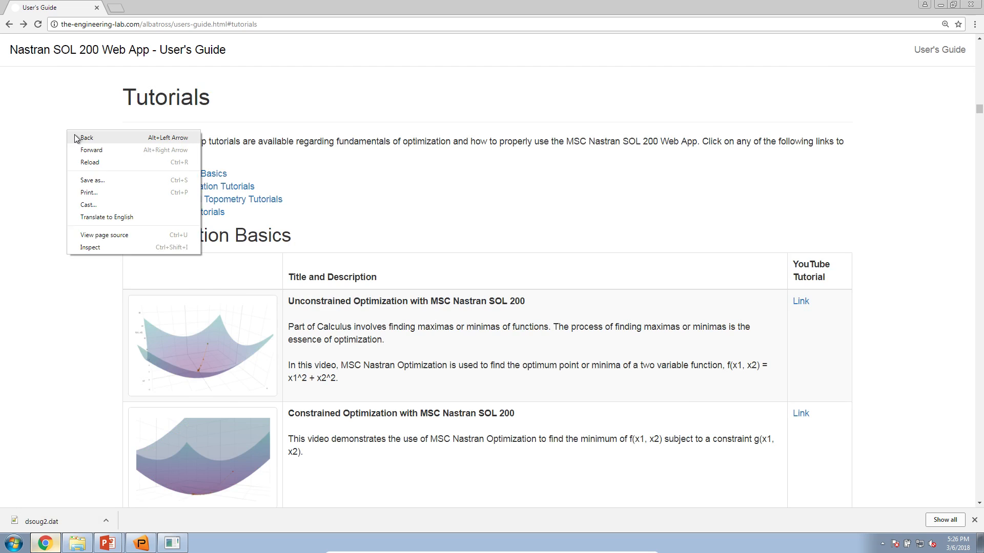
left_click(76, 135)
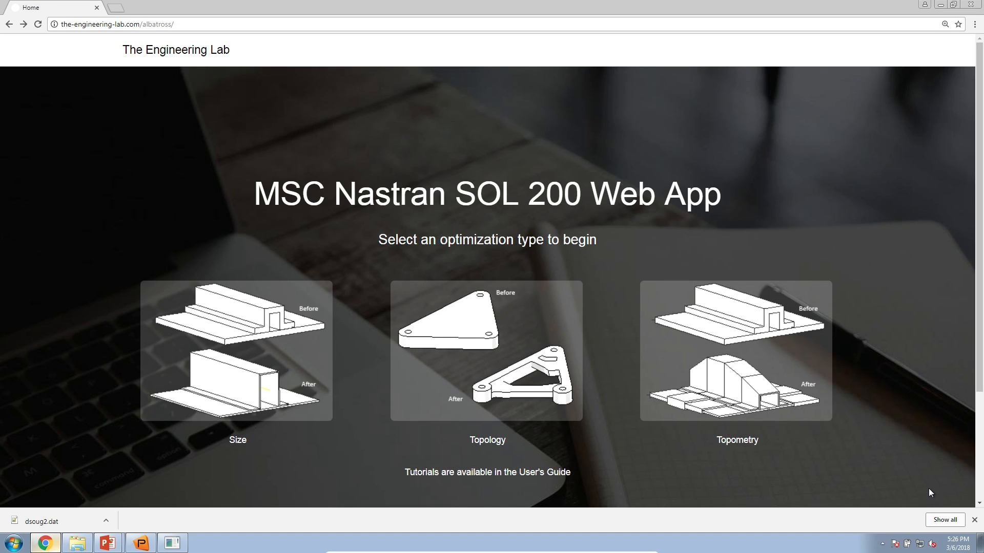
left_click(975, 519)
left_click(219, 387)
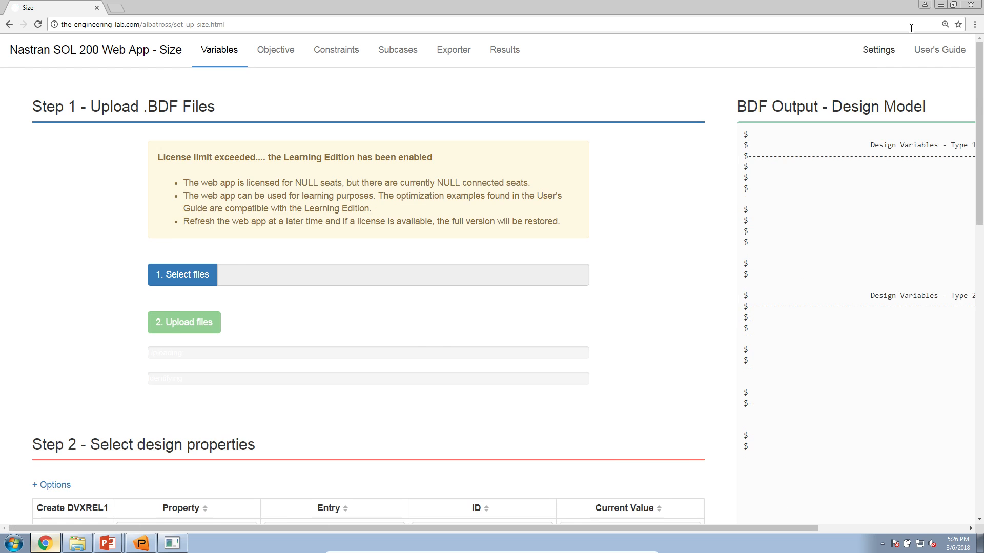
Reset the page zoom to 100% and upload dsoug2.dat as the BDF input file
left_click(942, 25)
left_click(928, 43)
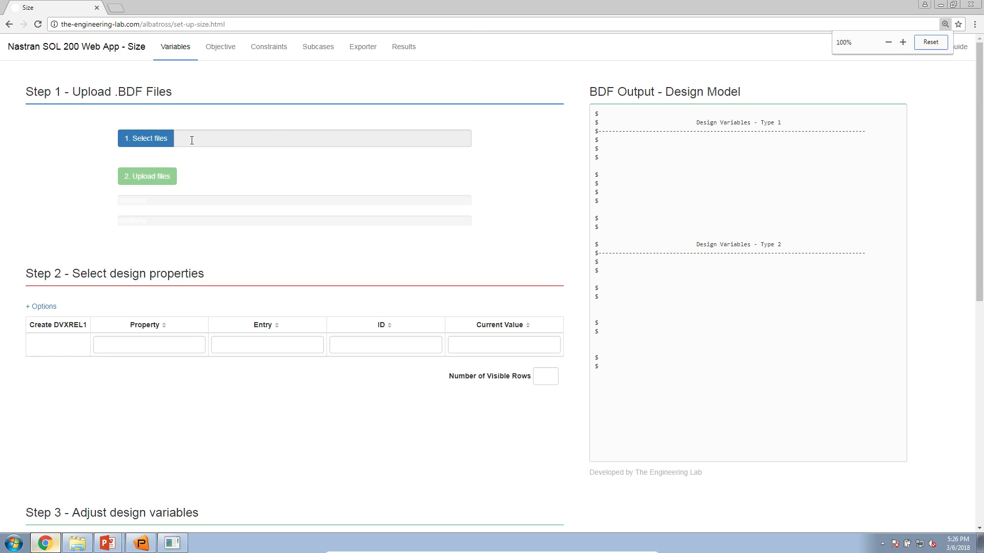
left_click(146, 148)
double_click(271, 158)
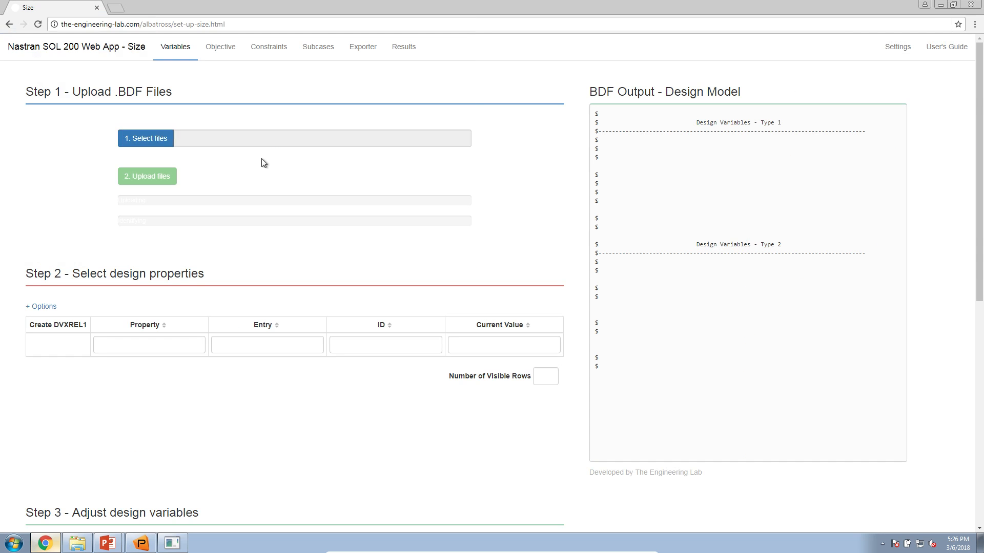
left_click(163, 178)
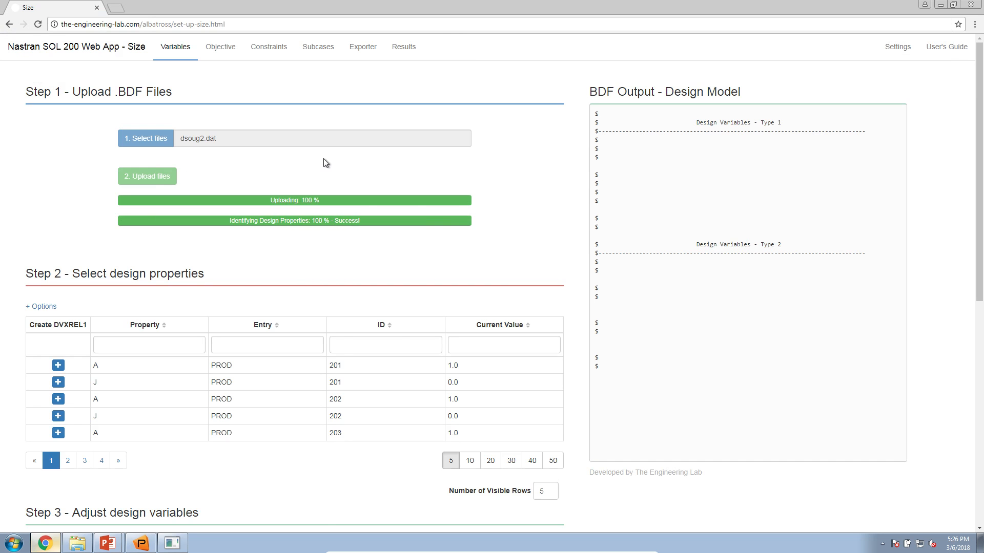
Look over the Objective setup page and return to the Variables page
left_click(220, 48)
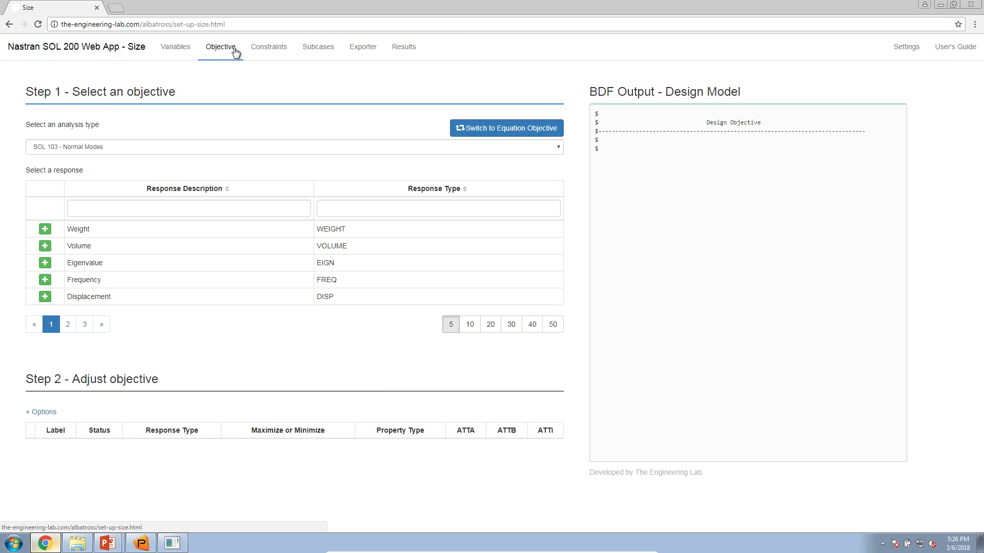
left_click(250, 57)
left_click(184, 51)
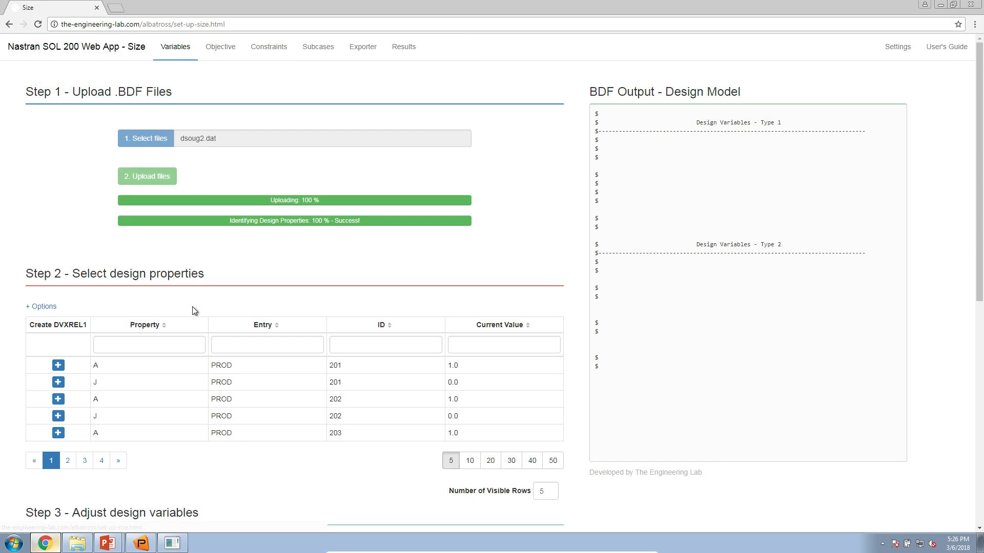
Show 10 rows in the design properties table and filter it by property A
scroll(193, 308, "down", 4)
left_click(176, 140)
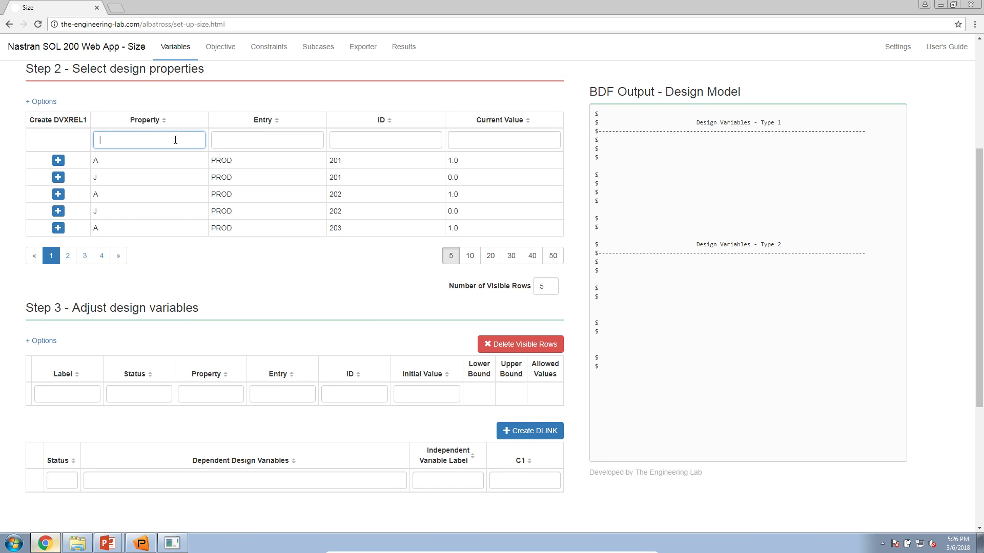
left_click(464, 255)
scroll(385, 275, "up", 2)
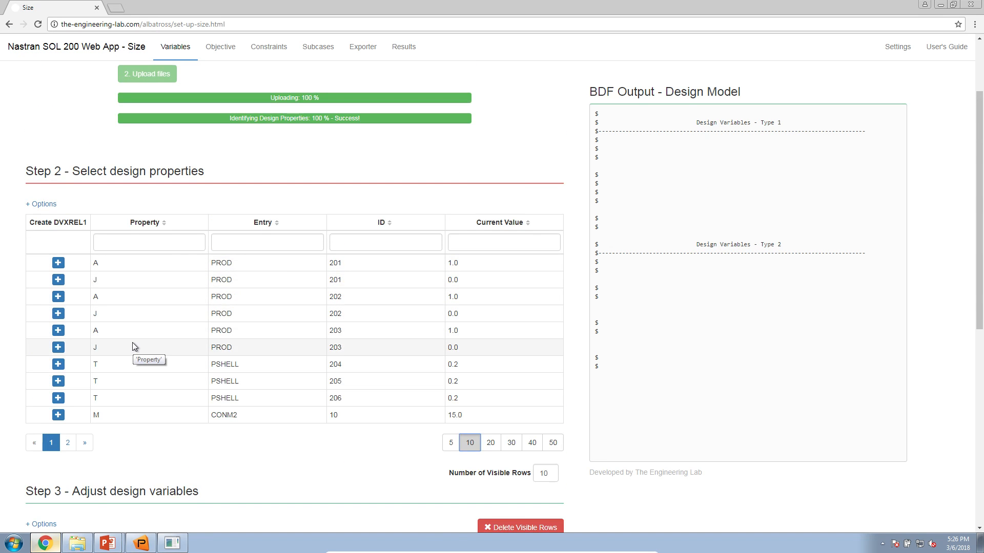
left_click(131, 250)
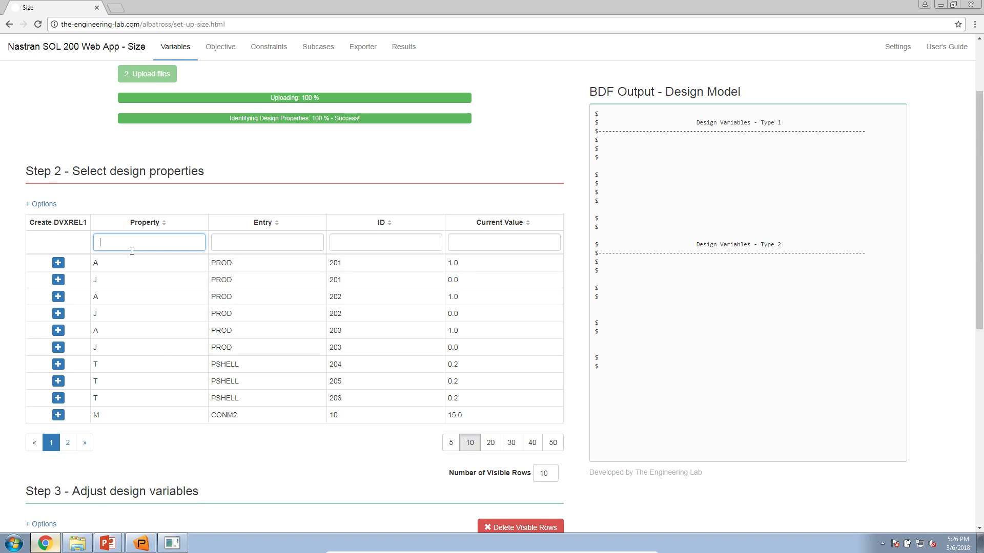
type("A")
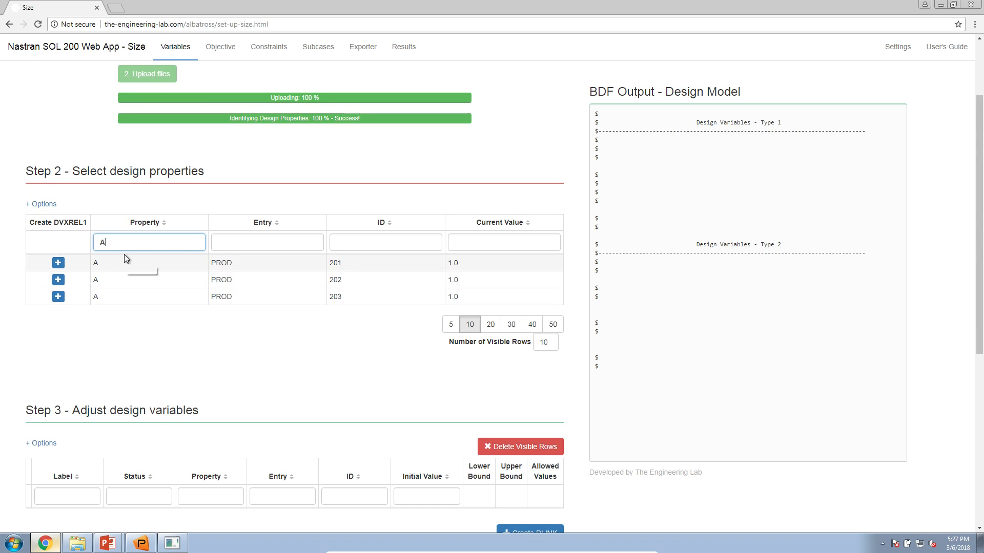
Create design variables for the area A of PROD 201, 202 and 203
left_click(58, 263)
left_click(58, 280)
left_click(58, 296)
Set the bounds of design variable x1 to a lower value of .01 and an upper value of 100
scroll(75, 336, "down", 4)
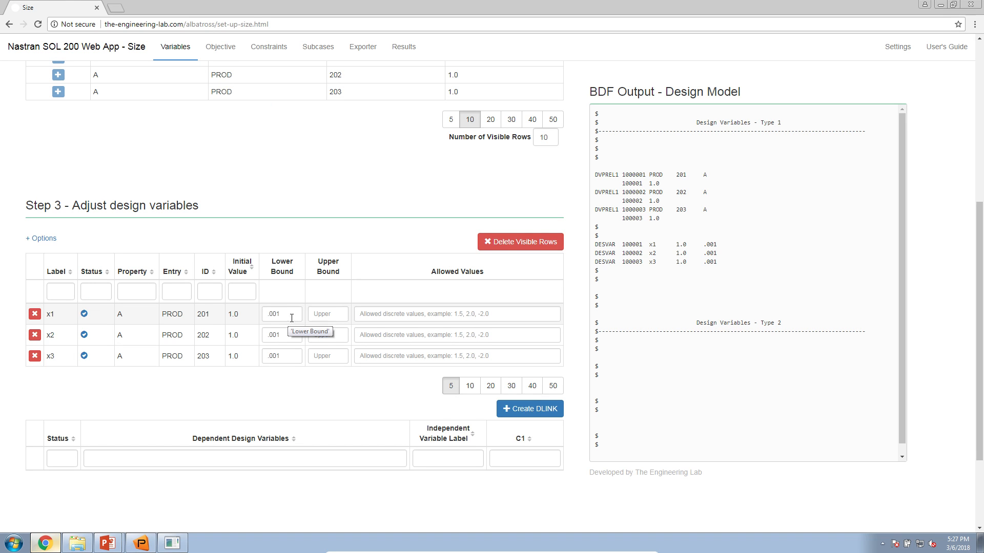
left_click(292, 320)
type(".01")
key("Tab")
type("100.")
key("Tab")
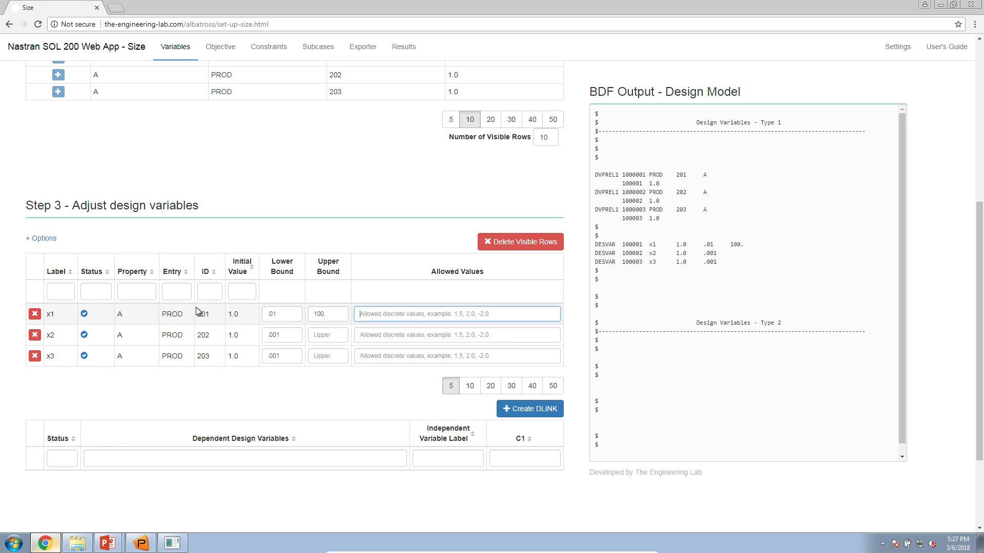
Give design variables x2 and x3 the same bounds as x1, .01 lower and 100. upper
left_click(277, 317)
key("ctrl+c")
left_click(286, 339)
key("ctrl+v")
left_click(284, 356)
key("ctrl+v")
left_click(321, 333)
key("ctrl+v")
left_click(326, 355)
key("ctrl+v")
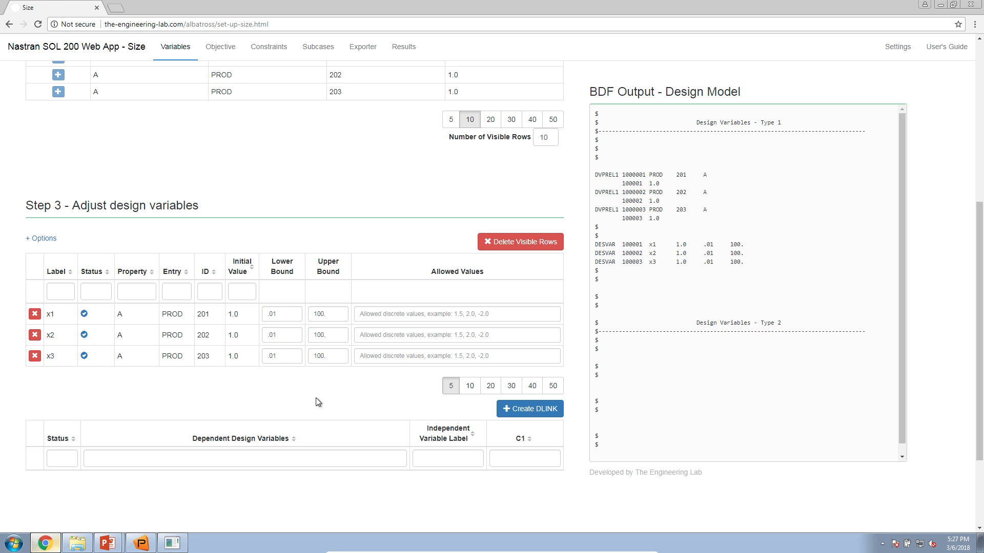
Change the property filter of the design properties table to t
scroll(315, 388, "up", 3)
left_click(99, 194)
key("BackSpace")
type("t")
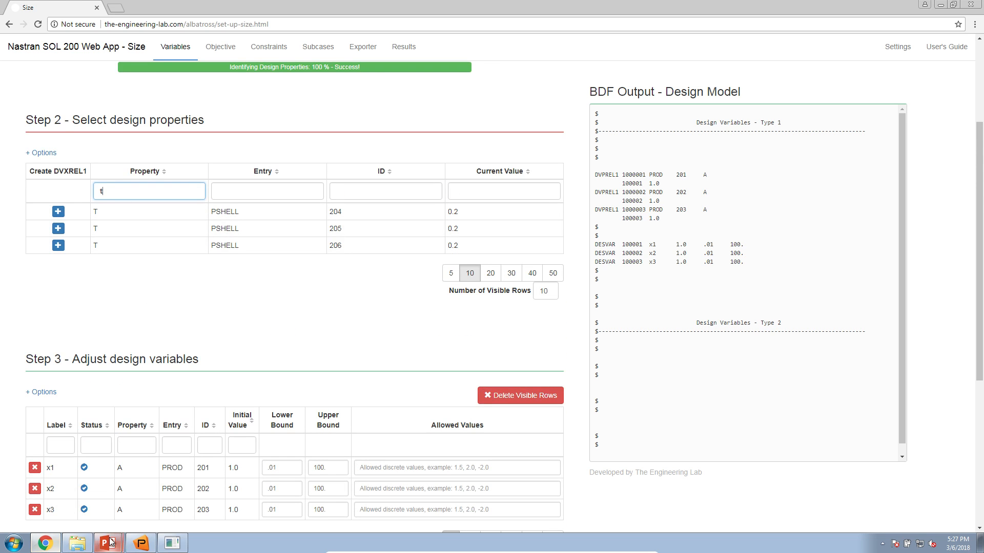
Check the Optimization Problem Statement slide in the PowerPoint lecture notes for the design variable definitions, and return to Chrome
mouse_move(111, 542)
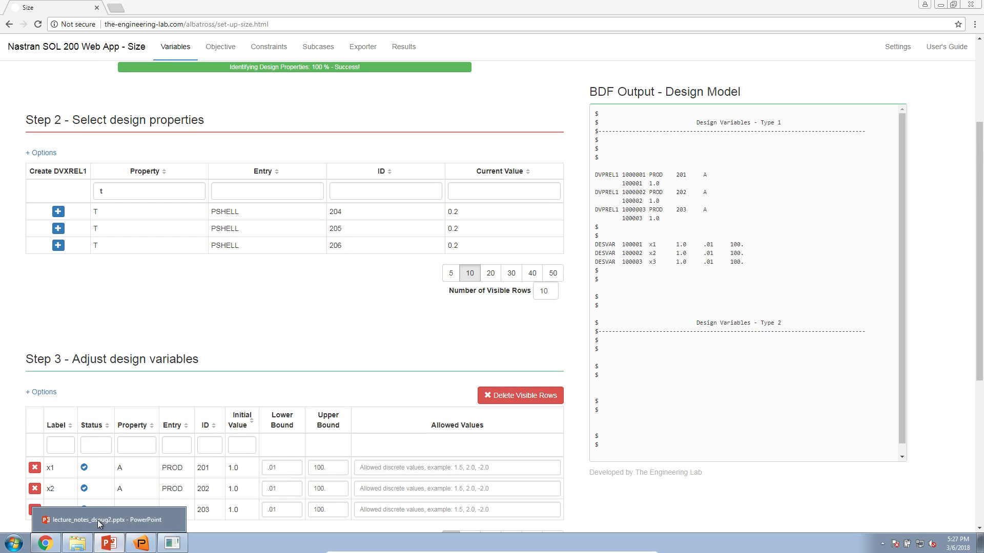
left_click(98, 518)
left_click(73, 132)
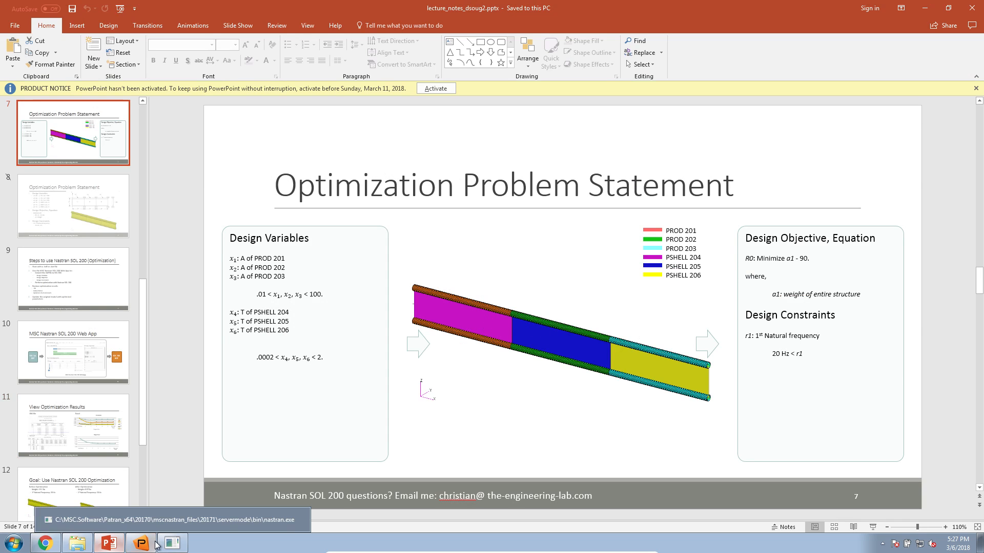
left_click(45, 543)
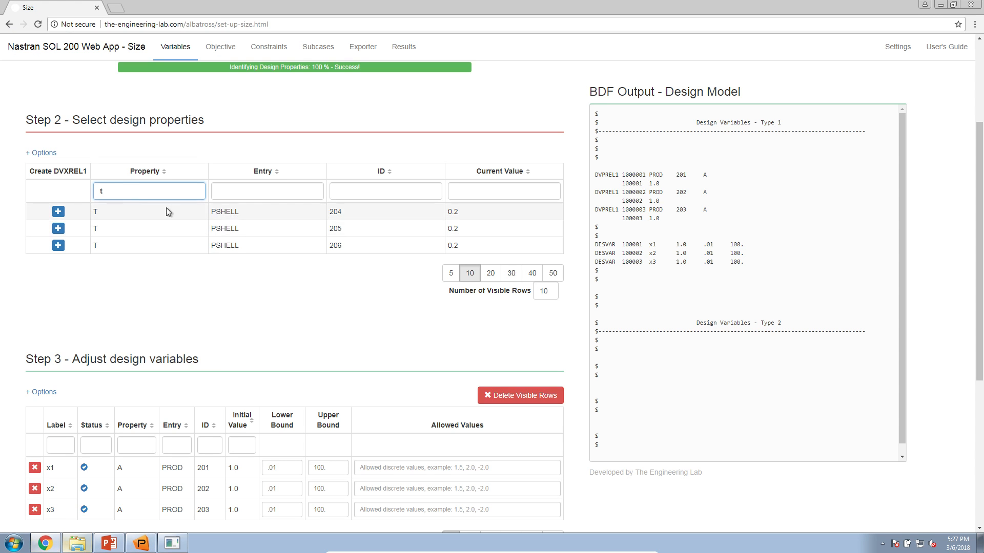
Create design variables for the thickness T of PSHELL 204, 205 and 206
left_click(58, 211)
left_click(58, 229)
left_click(58, 245)
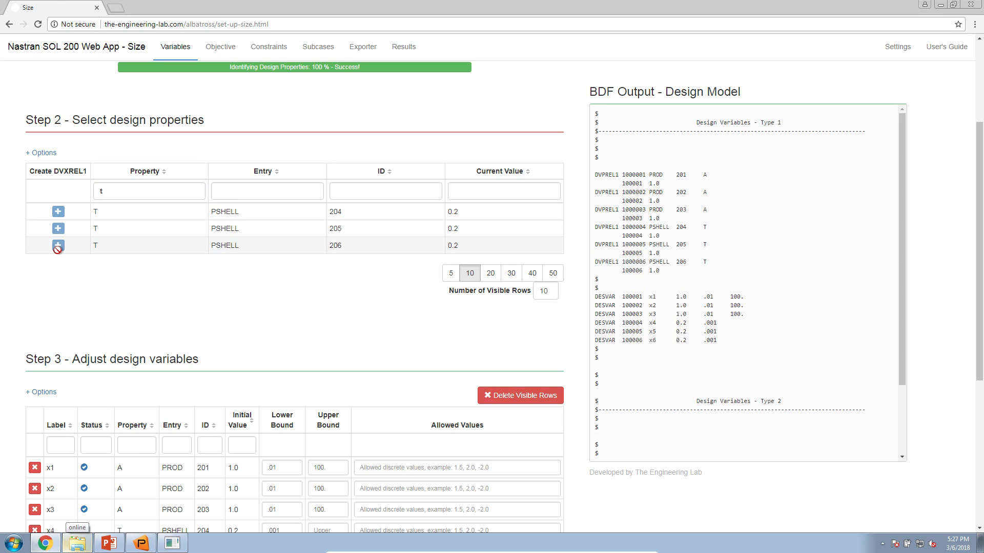
Show ten rows of design variables and set the bounds of x4 to .0002 lower and 2. upper
scroll(96, 307, "down", 4)
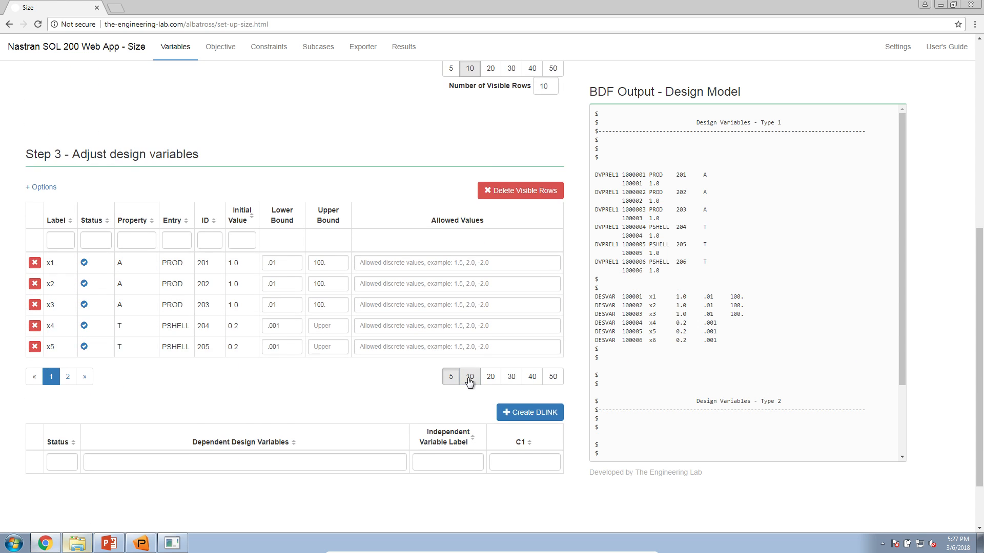
double_click(52, 263)
double_click(56, 283)
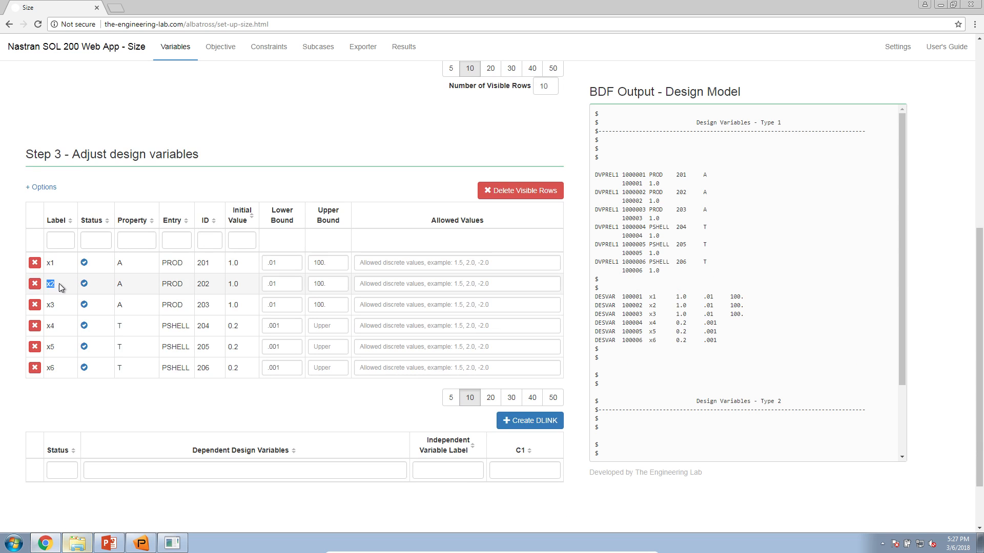
double_click(56, 328)
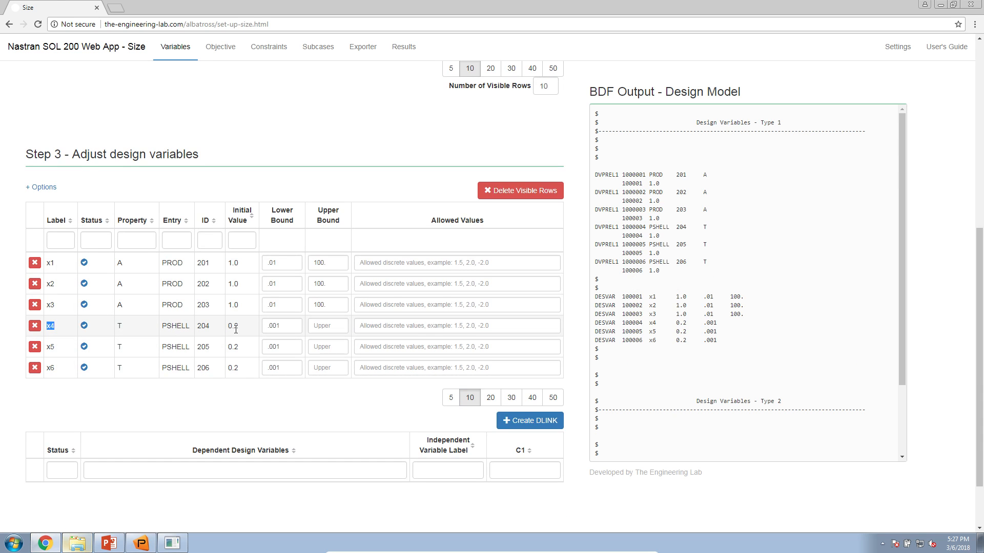
left_click_drag(277, 325, 245, 327)
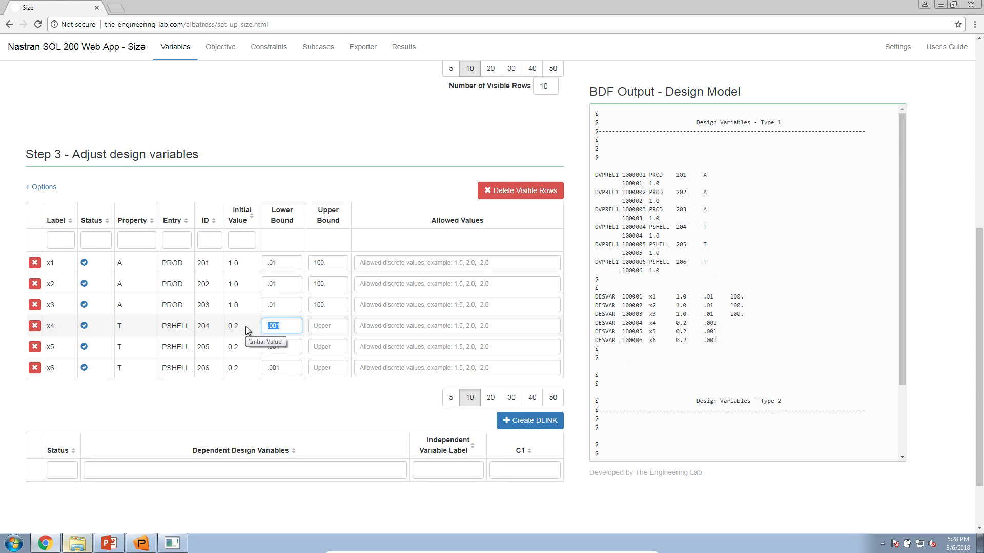
type(".0002")
key("Tab")
type(".")
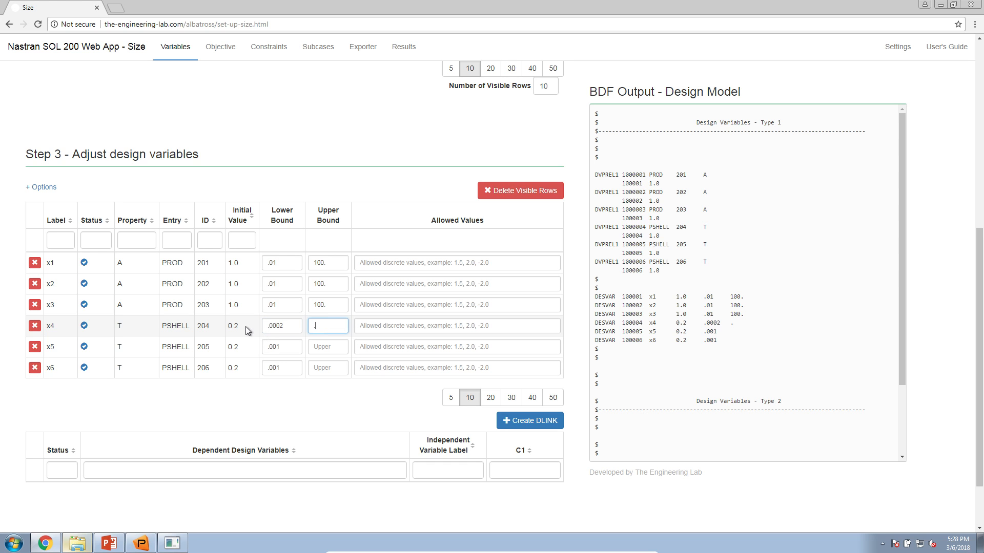
key("BackSpace")
type("2.")
key("Tab")
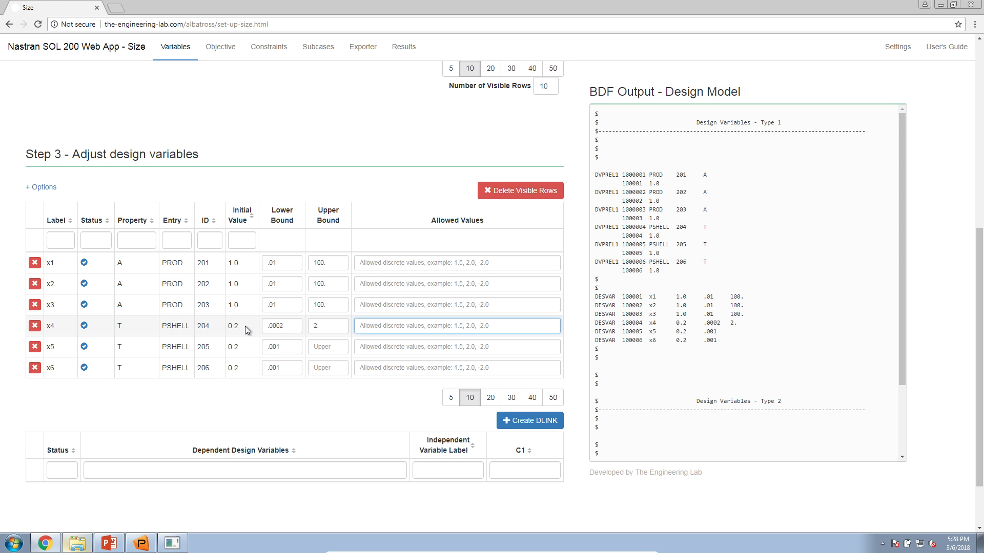
Give design variables x5 and x6 the same bounds as x4, .0002 lower and 2. upper
triple_click(276, 326)
key("ctrl+c")
triple_click(282, 347)
key("ctrl+v")
triple_click(282, 368)
key("ctrl+v")
triple_click(322, 326)
key("ctrl+c")
left_click(321, 347)
key("ctrl+v")
left_click(322, 368)
key("ctrl+v")
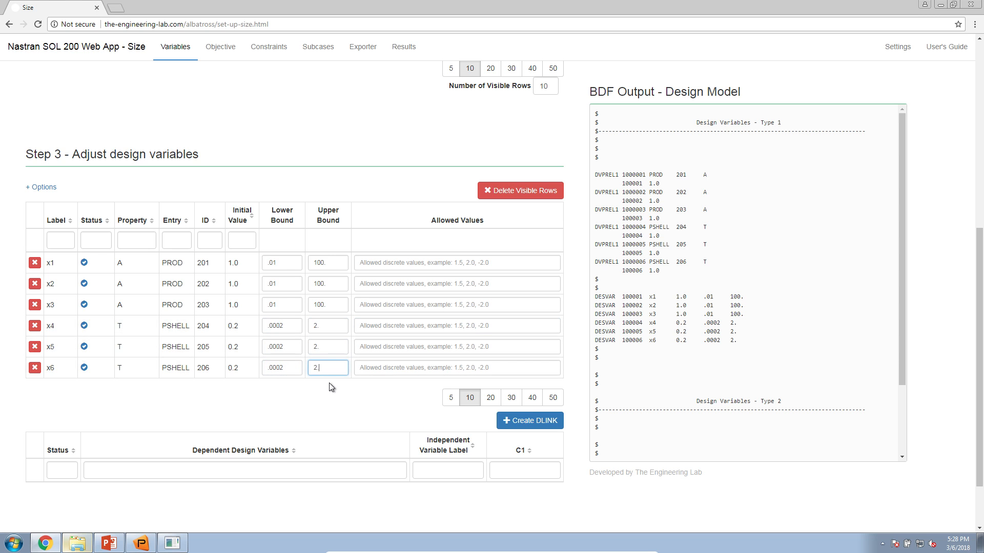
Check the variable bounds and objective on the Optimization Problem Statement slide in PowerPoint, and open the Objective section in Chrome
left_click(109, 543)
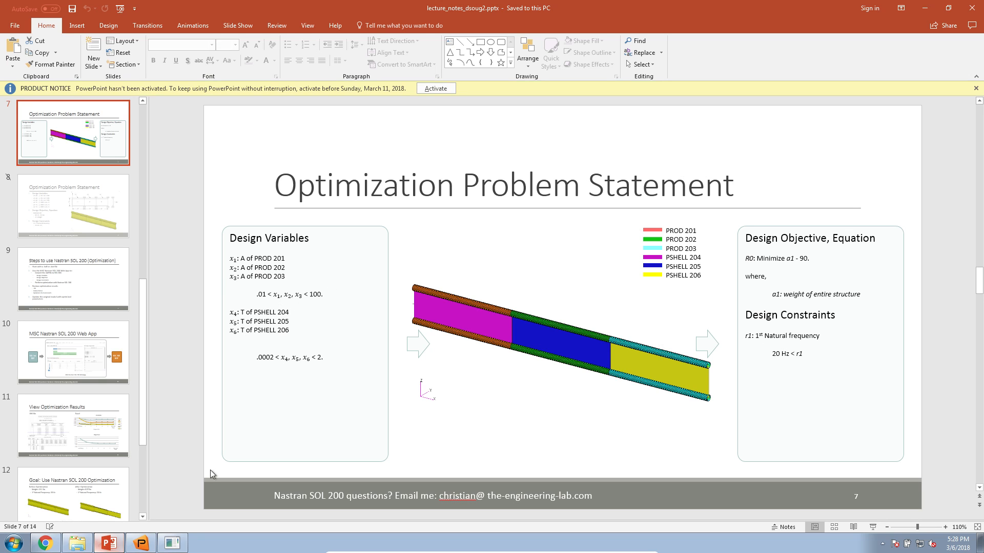
left_click(52, 546)
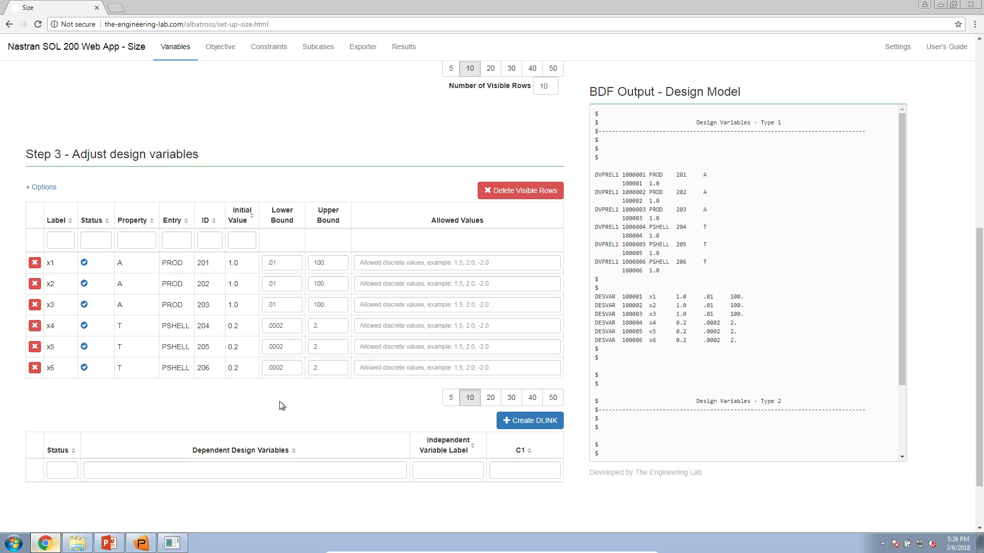
scroll(281, 406, "up", 7)
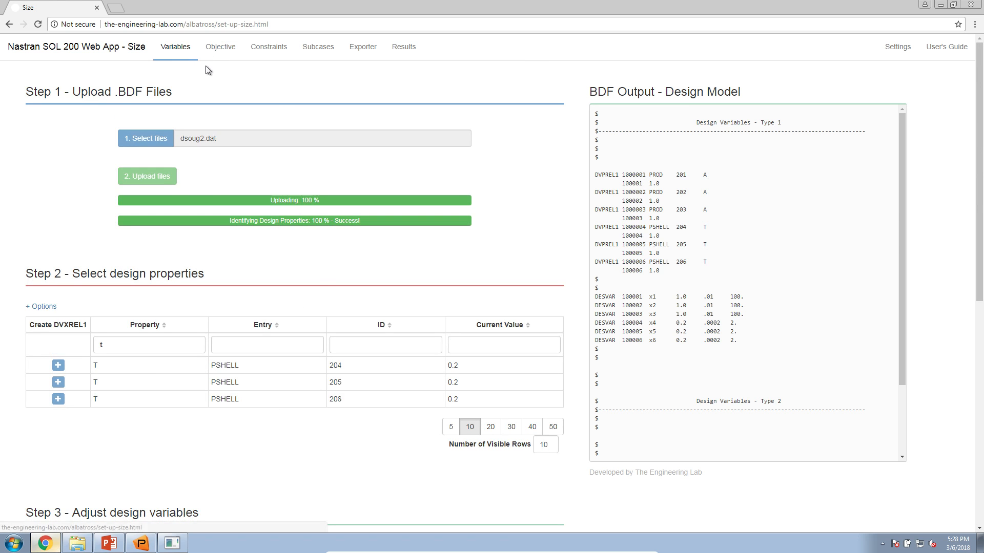
left_click(217, 51)
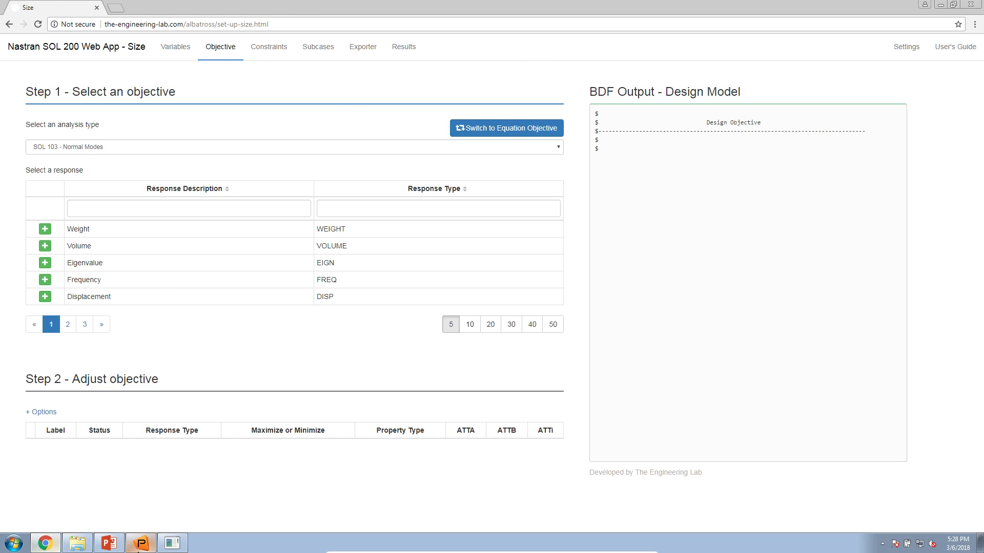
left_click(108, 544)
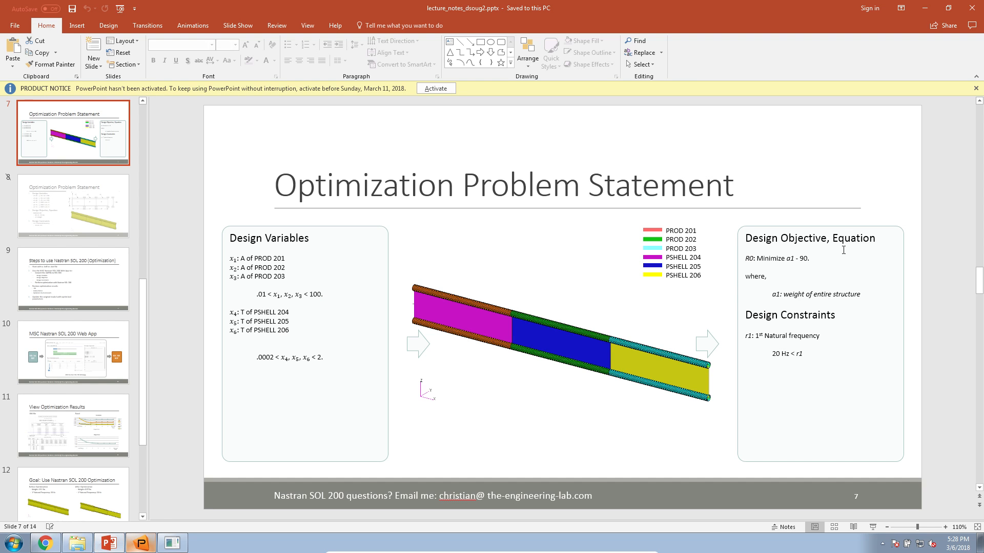
left_click(49, 543)
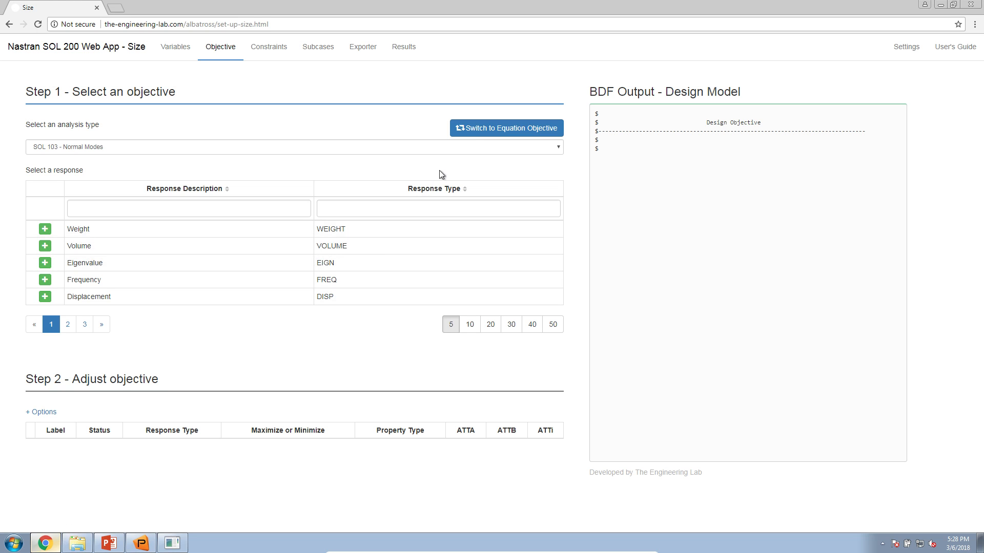
Switch the design objective to an equation objective and go to the section for creating additional responses
left_click(470, 131)
left_click(302, 173)
left_click(250, 231)
scroll(230, 251, "down", 3)
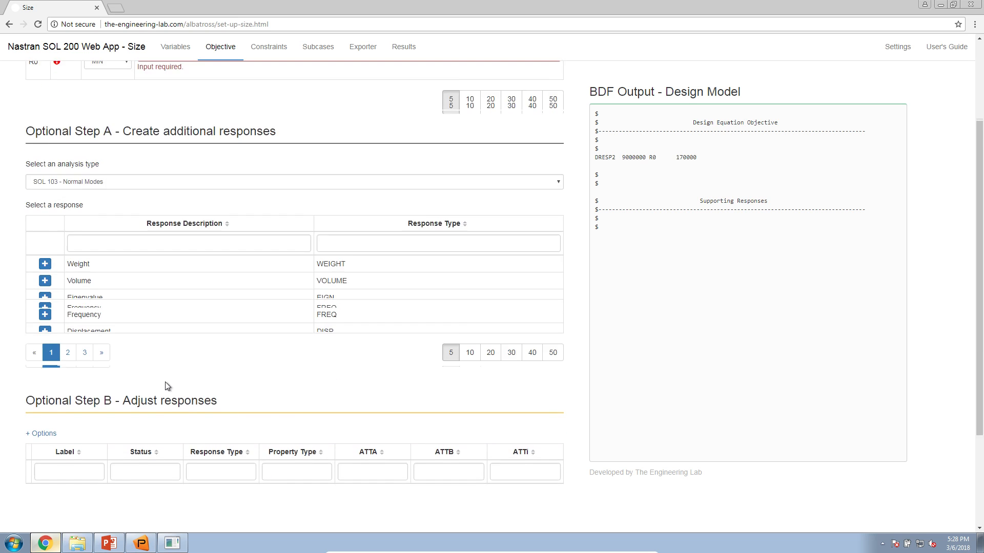
Check the definition of a1 in the objective on the PowerPoint slide, and return to Chrome
left_click(56, 547)
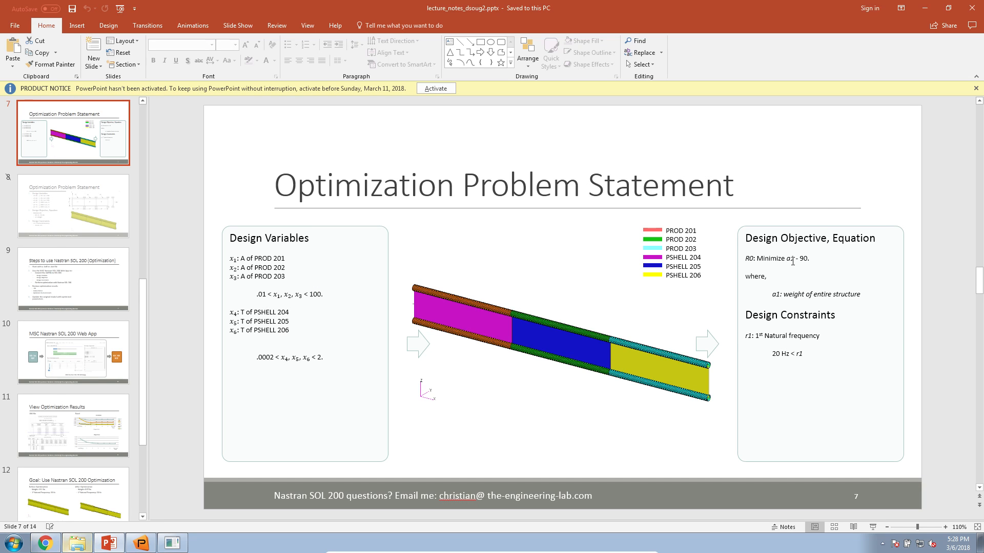
double_click(789, 259)
left_click_drag(862, 295, 841, 295)
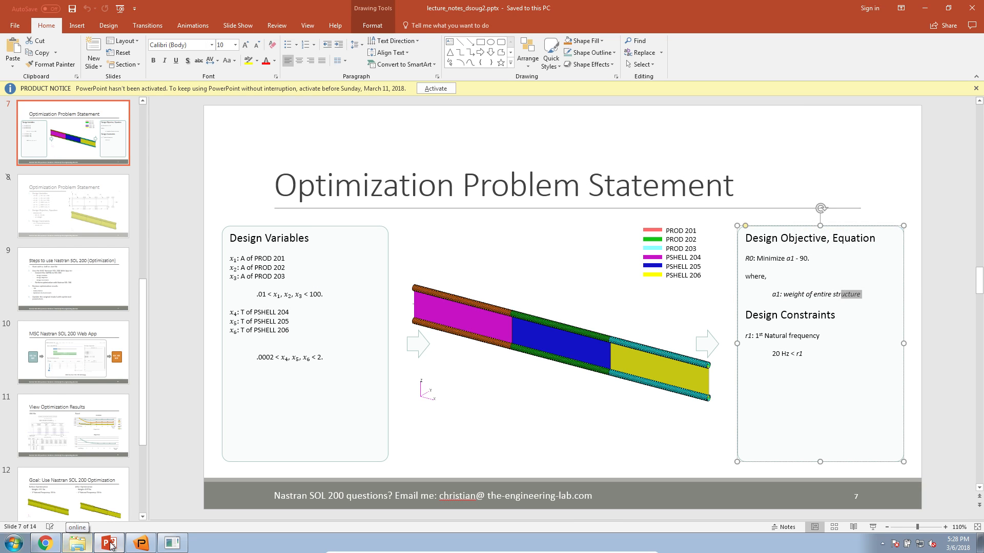
left_click(45, 543)
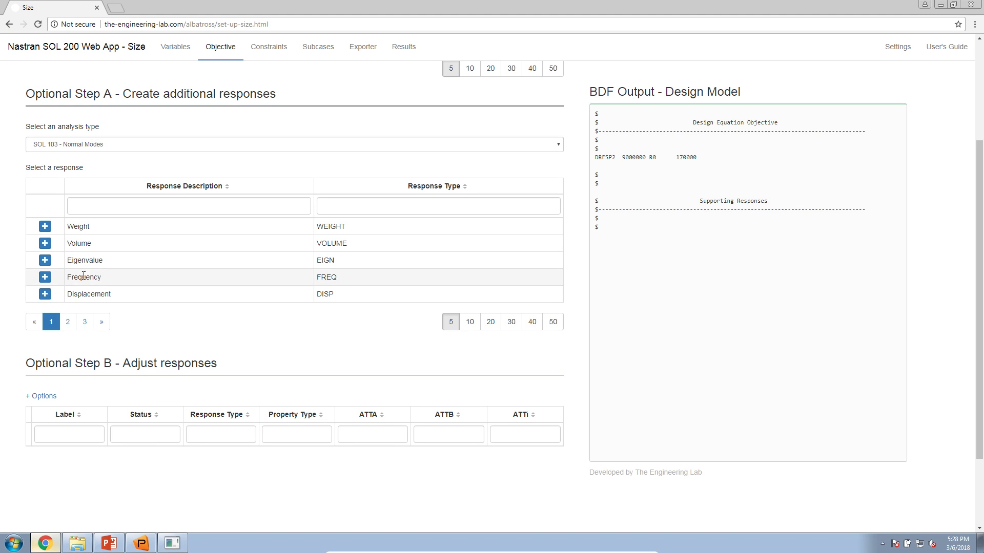
Create an additional Weight response to support the equation objective
left_click(45, 227)
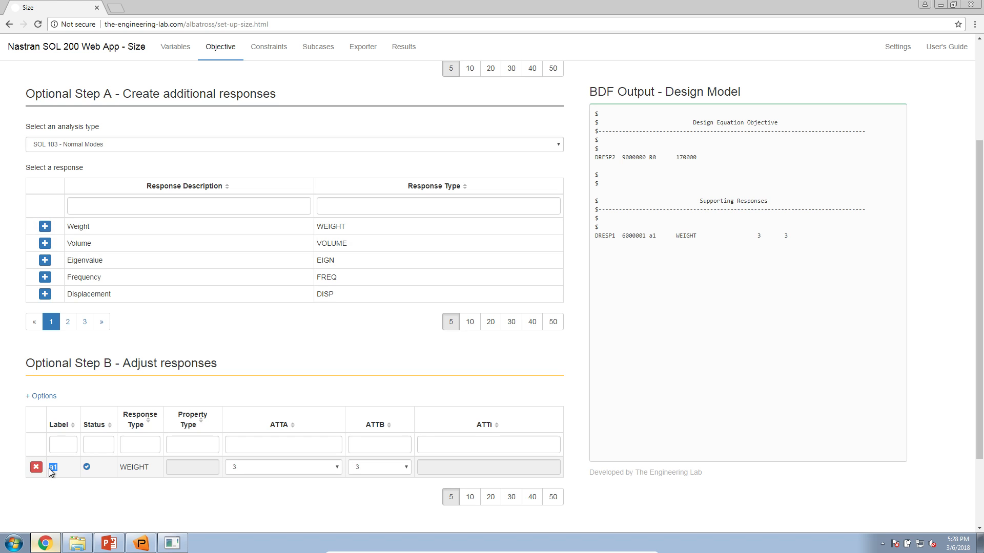
left_click_drag(119, 467, 155, 469)
left_click(257, 498)
scroll(256, 496, "up", 3)
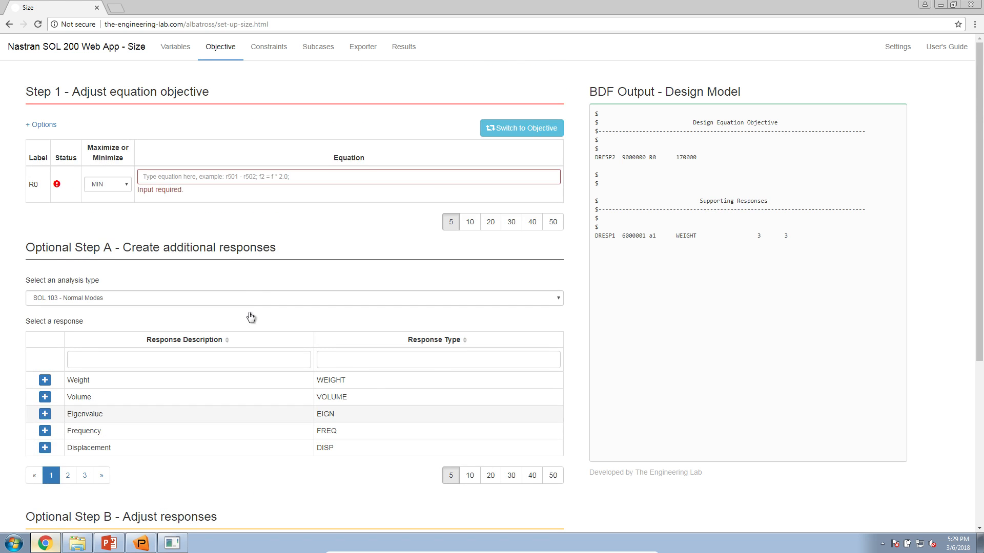
Enter a1 - 90. as the equation for the minimized objective R0
left_click(259, 179)
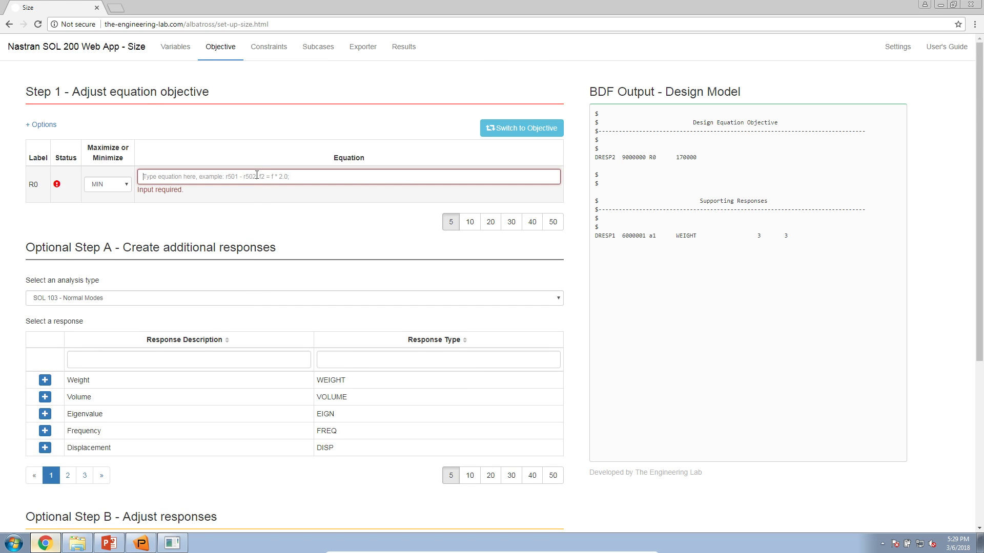
type("a1 ")
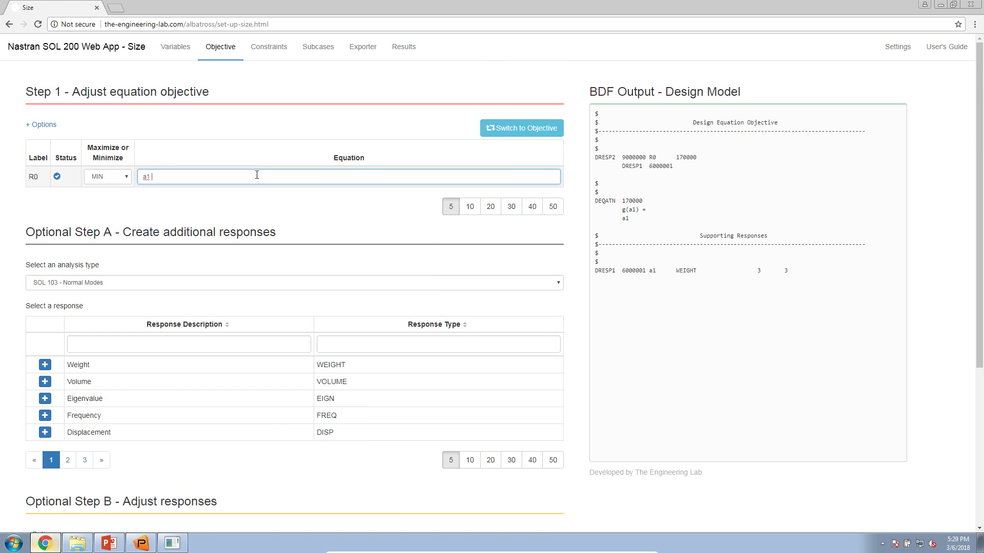
type("- 90.")
left_click_drag(155, 177, 171, 178)
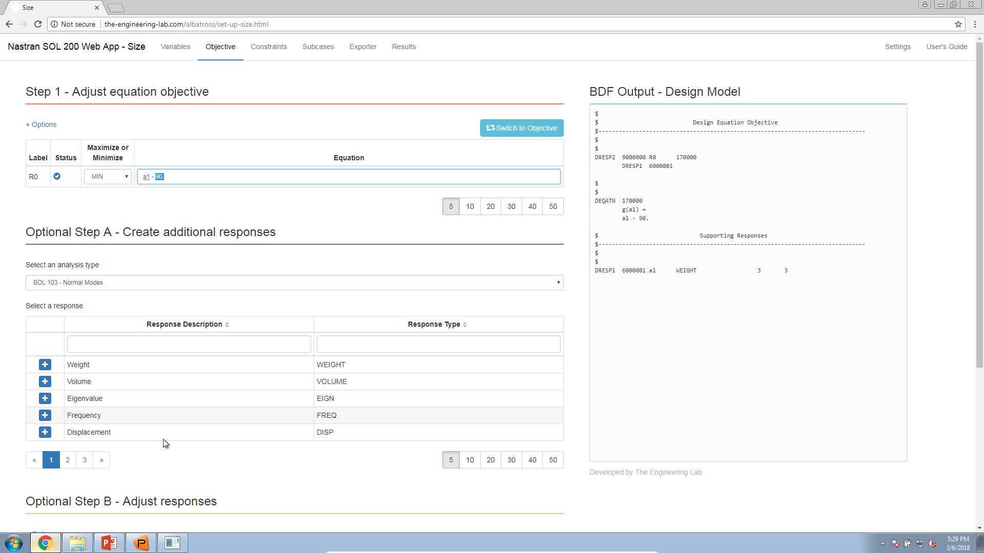
Switch to Patran, display the beam model's elements shrunk to examine the structure, and return to Chrome
left_click(141, 542)
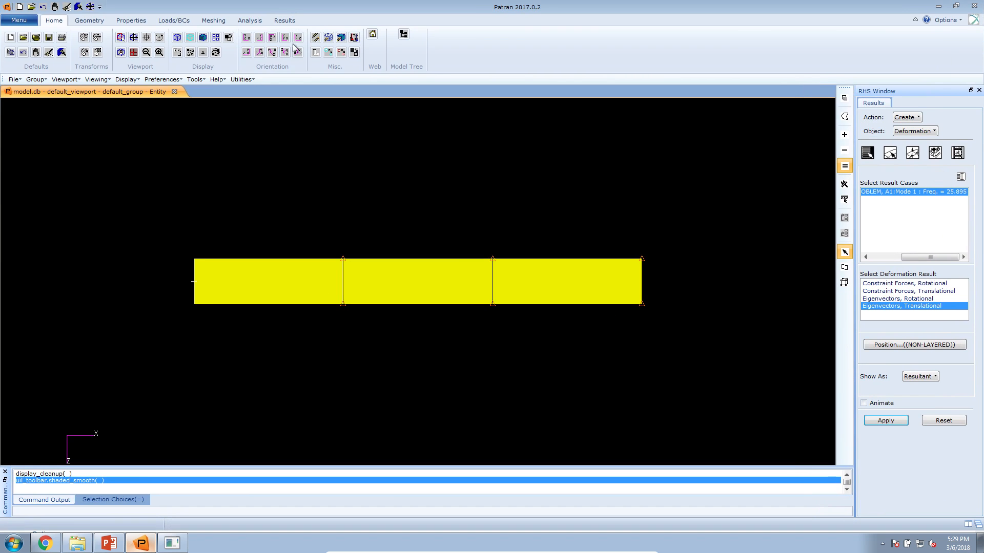
left_click(215, 37)
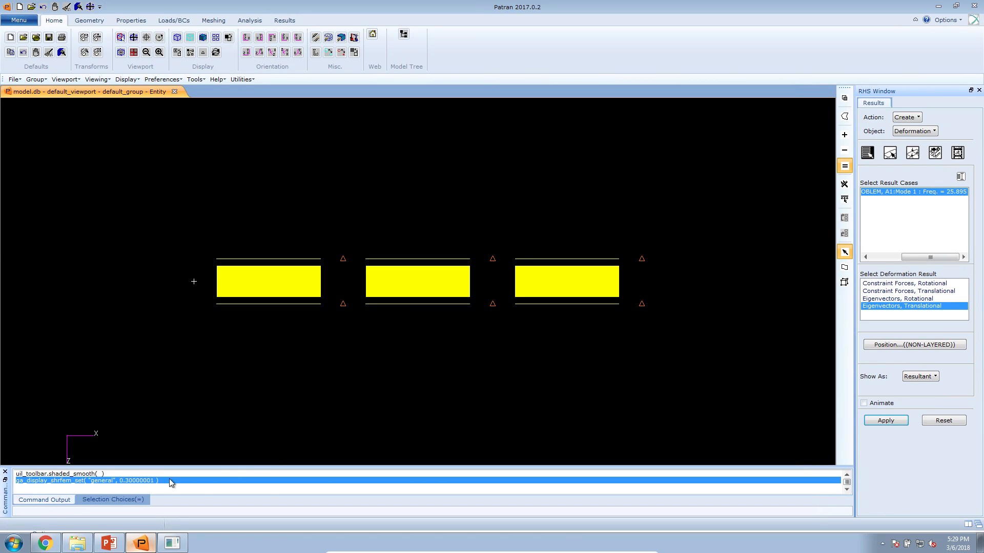
left_click(45, 543)
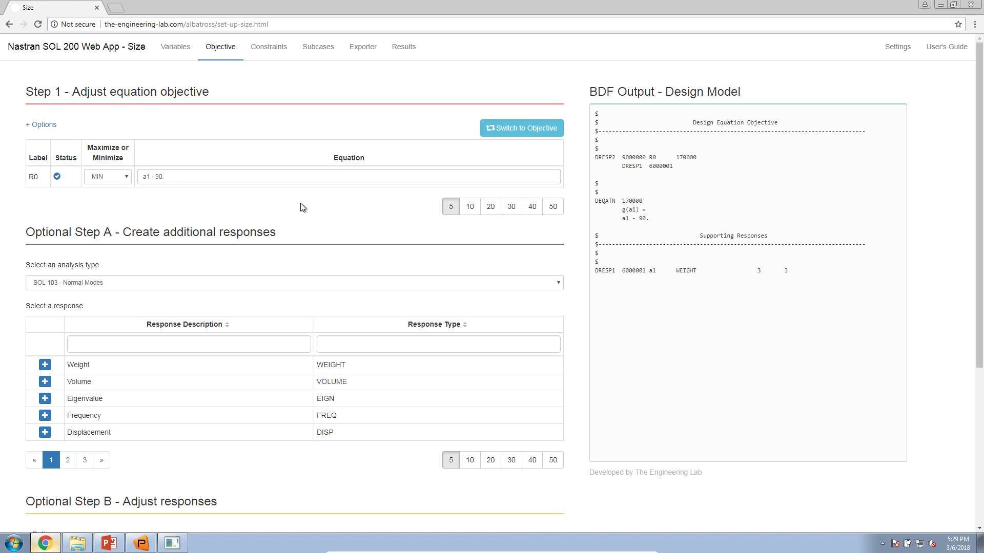
Add a Frequency design constraint for mode number 1 with a lower allowed limit of 20
left_click(270, 51)
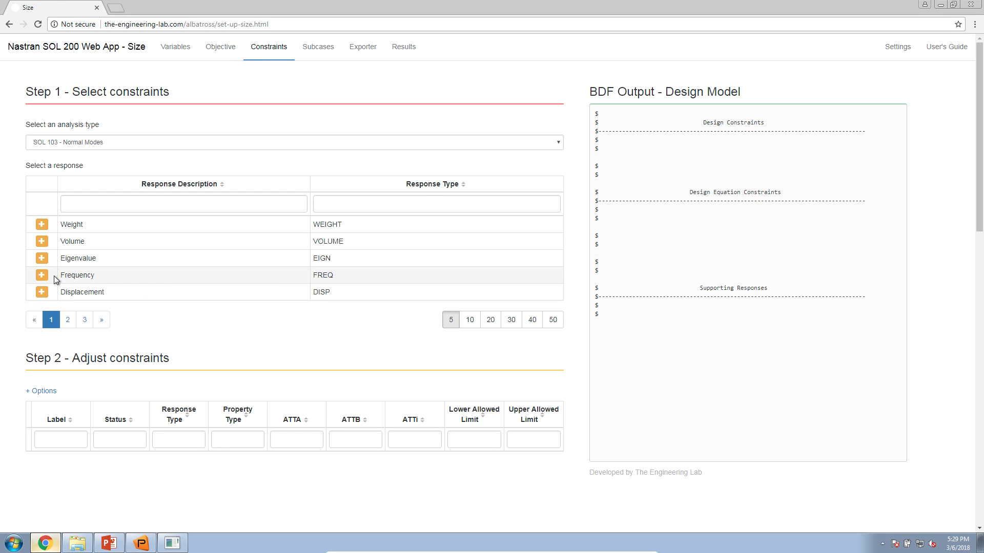
left_click(362, 275)
left_click(41, 275)
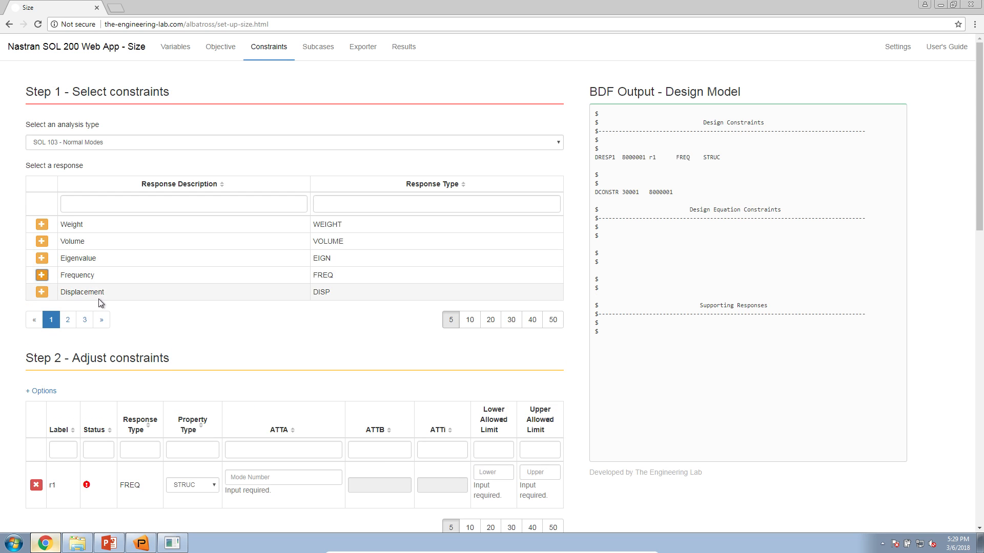
scroll(205, 402, "down", 1)
left_click(239, 421)
type("1")
left_click(507, 421)
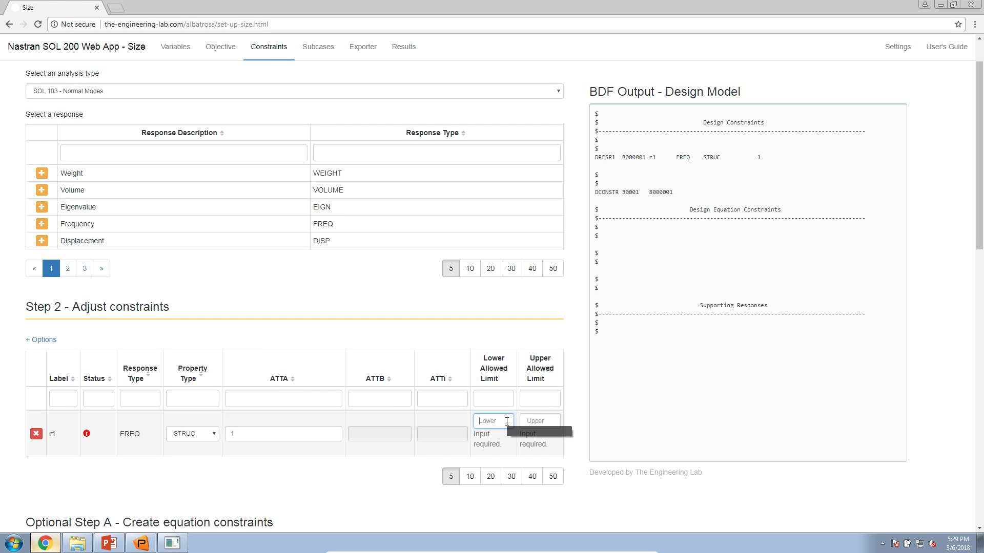
type("20.")
key("Tab")
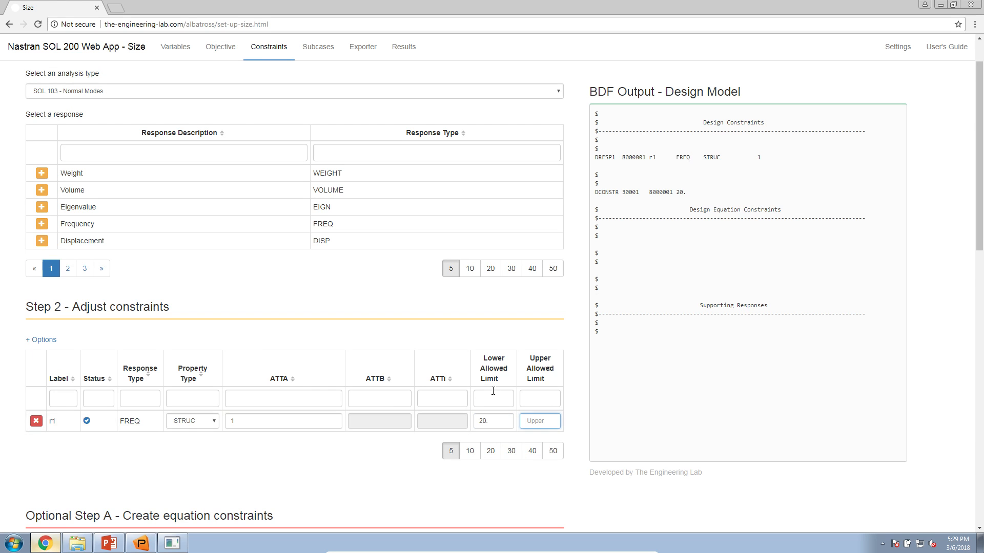
left_click(378, 309)
Review the generated model and design model BDF output in the Exporter, and download the Auto Execute MSC Nastran package
left_click(364, 56)
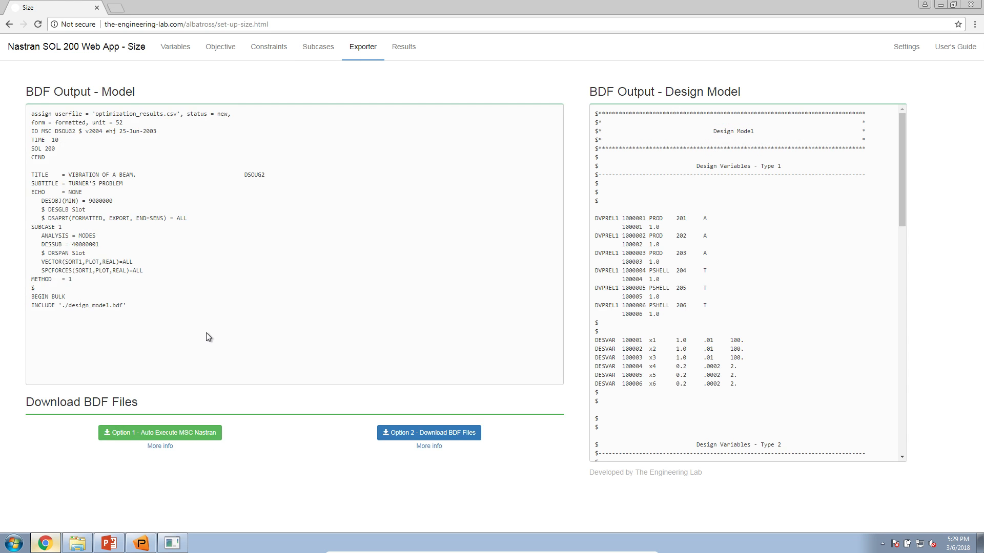
left_click_drag(109, 122, 137, 338)
left_click_drag(656, 123, 732, 373)
scroll(718, 359, "down", 7)
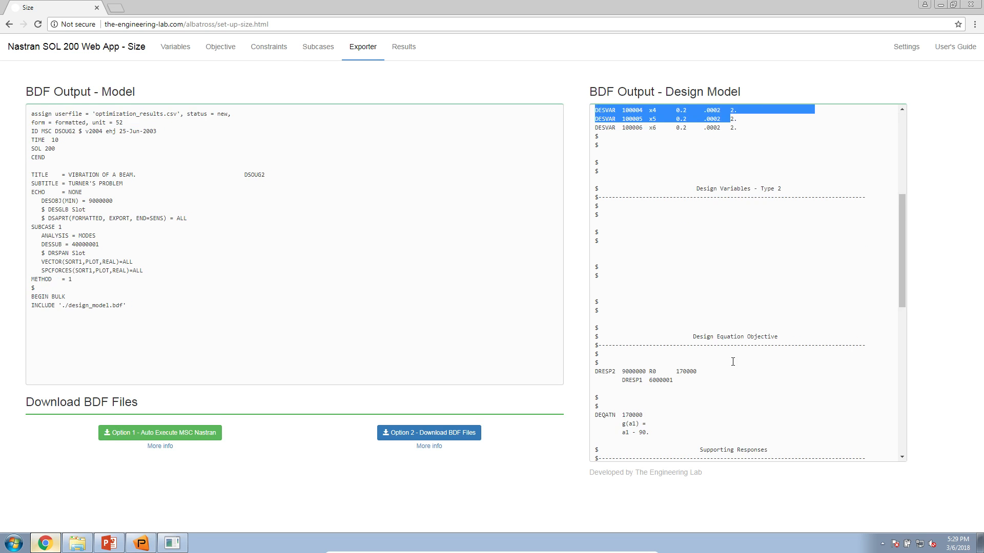
left_click(143, 436)
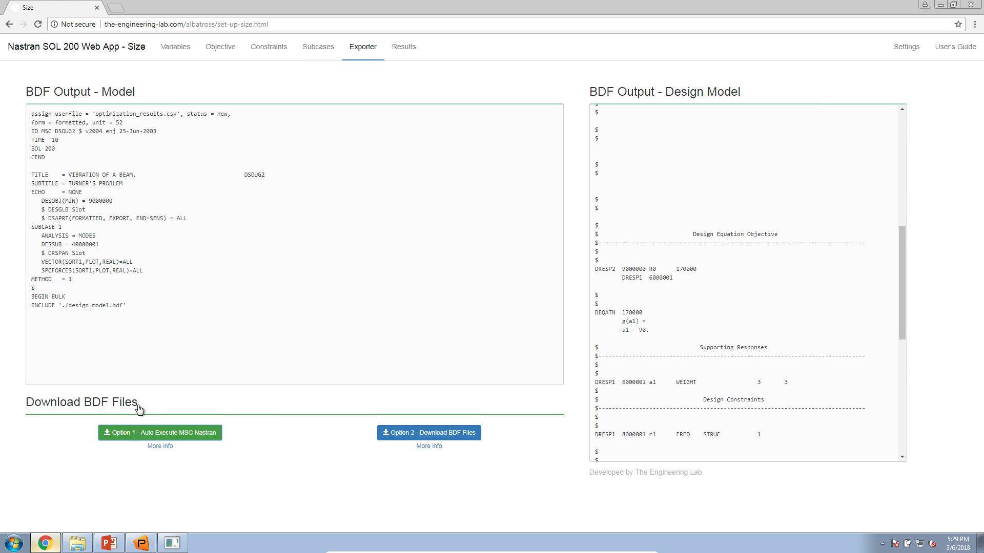
Switch to Windows Explorer and extract nastran_working_directory.zip in the Downloads folder
left_click(76, 543)
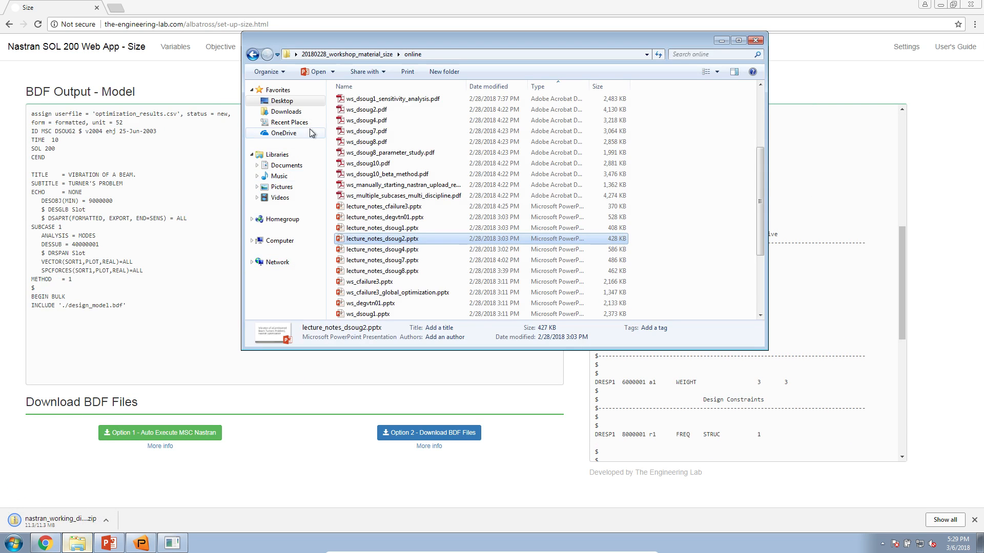
left_click(286, 111)
right_click(375, 101)
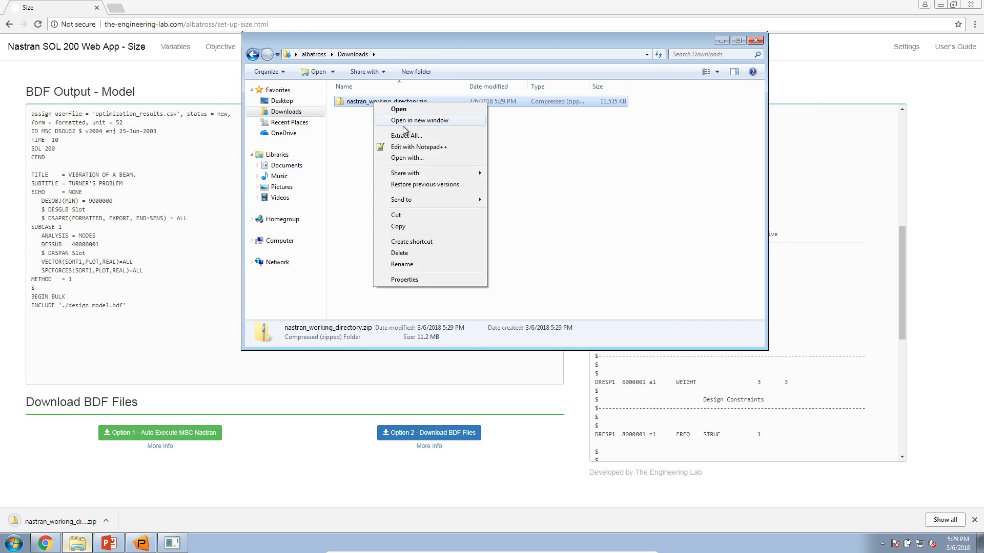
left_click(406, 136)
left_click(578, 370)
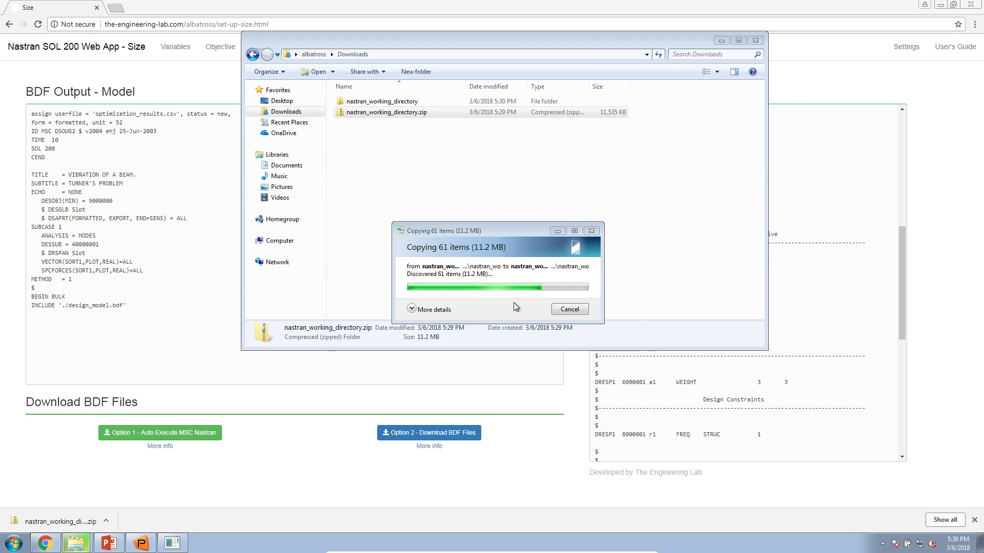
Open the extracted model.bdf in Notepad++, place it beside the browser, and look through its bulk data entries
left_click(388, 149)
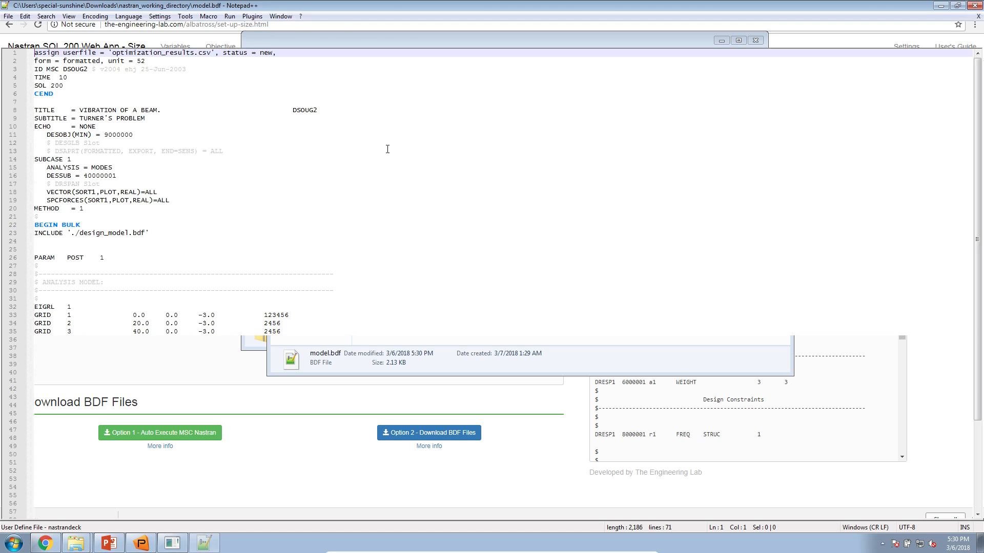
left_click_drag(171, 4, 983, 130)
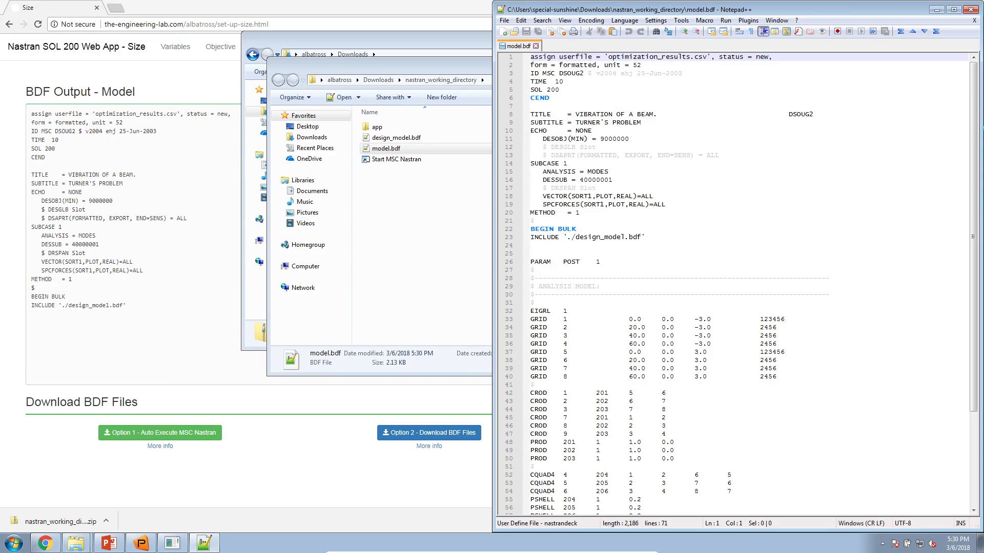
left_click(118, 304)
left_click(194, 545)
left_click(626, 200)
scroll(597, 295, "down", 5)
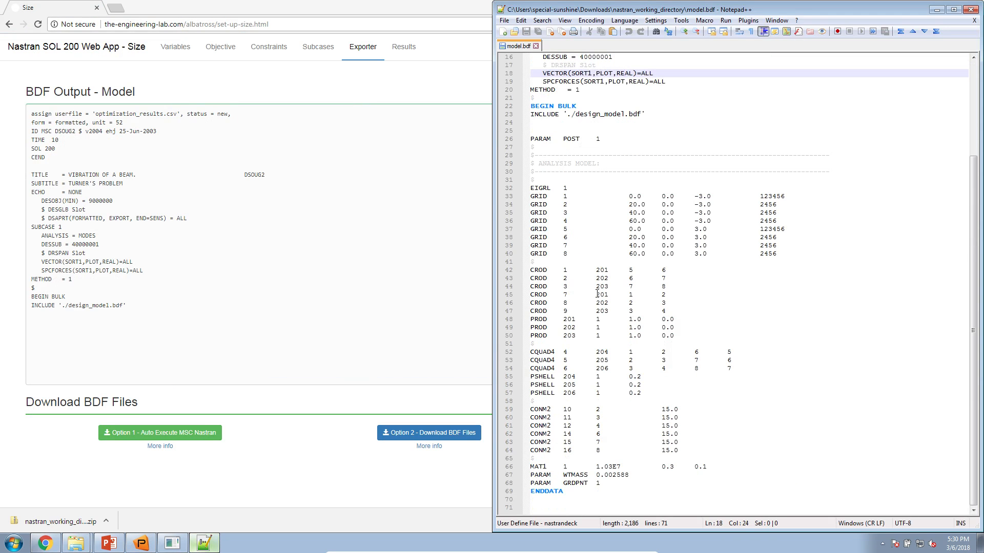
Examine the MAT1, PROD and SOL 200 entries in model.bdf, checking the beam model in Patran in between
triple_click(568, 466)
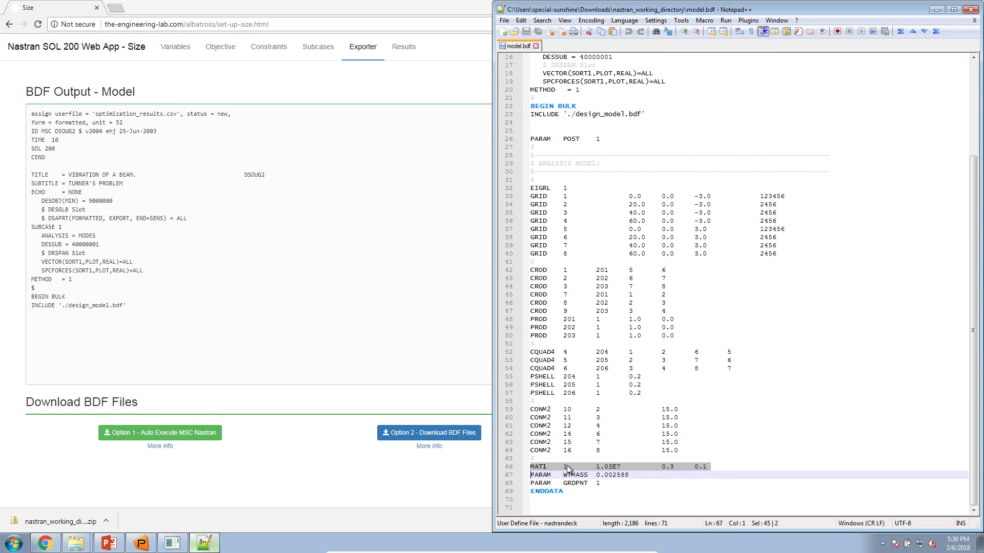
left_click_drag(677, 333, 530, 320)
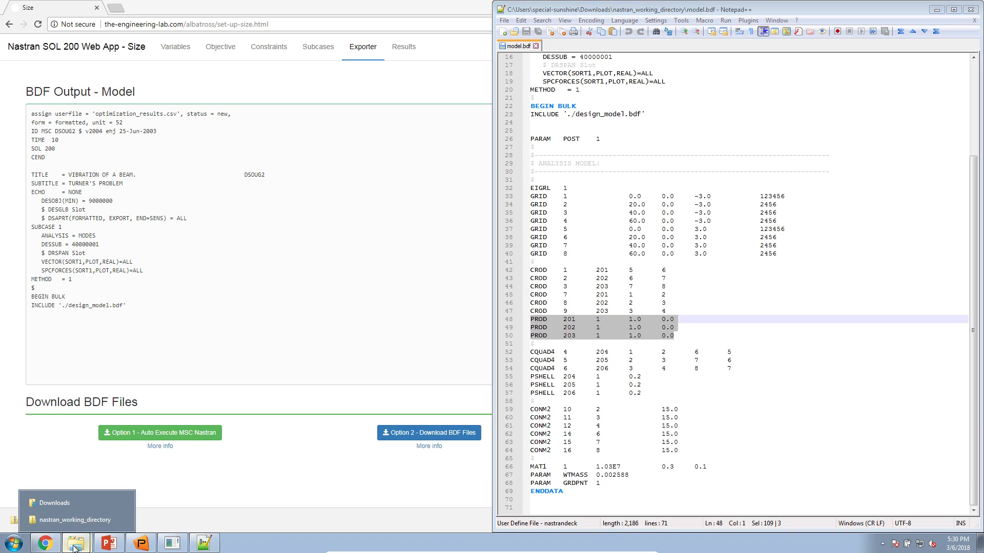
left_click(555, 384)
left_click(145, 544)
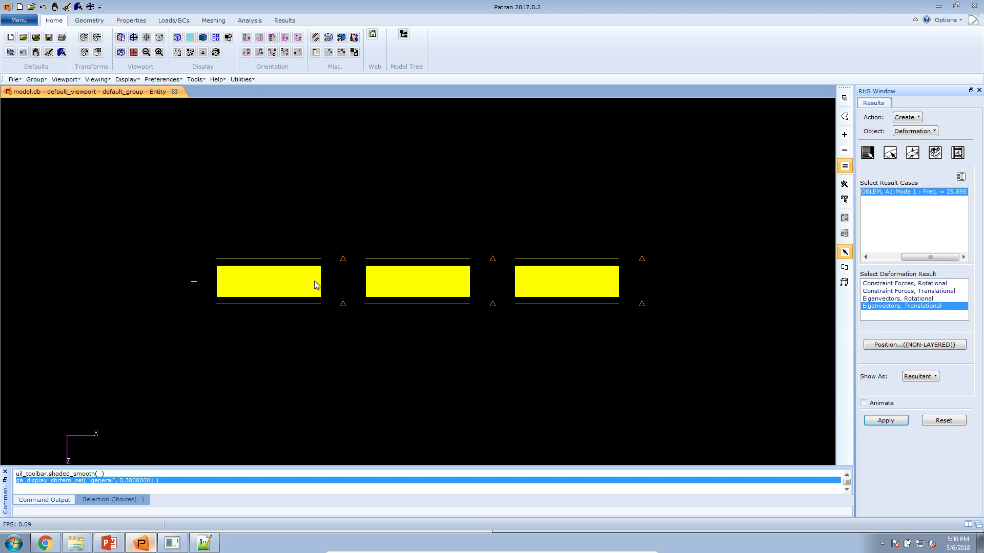
left_click(143, 543)
left_click(749, 319)
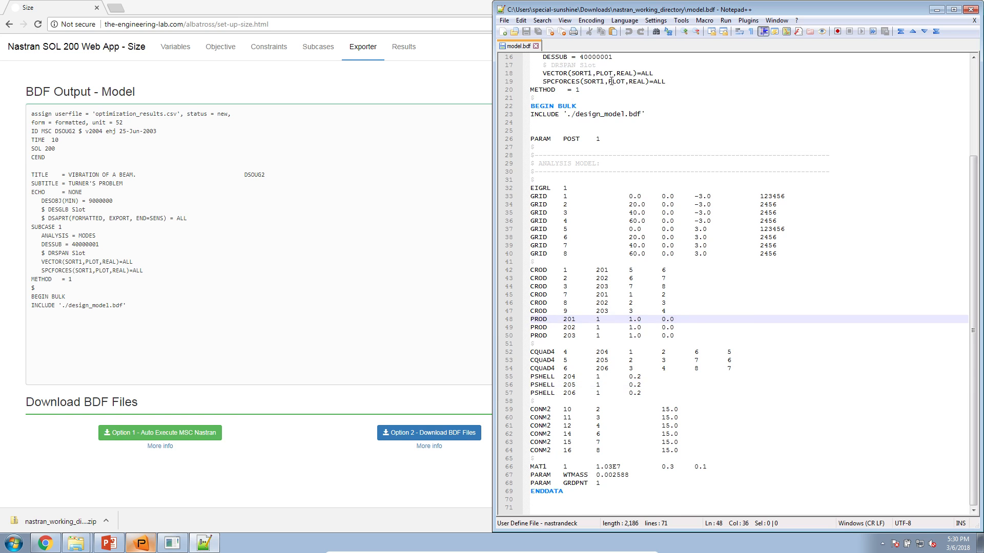
scroll(610, 82, "up", 5)
triple_click(562, 89)
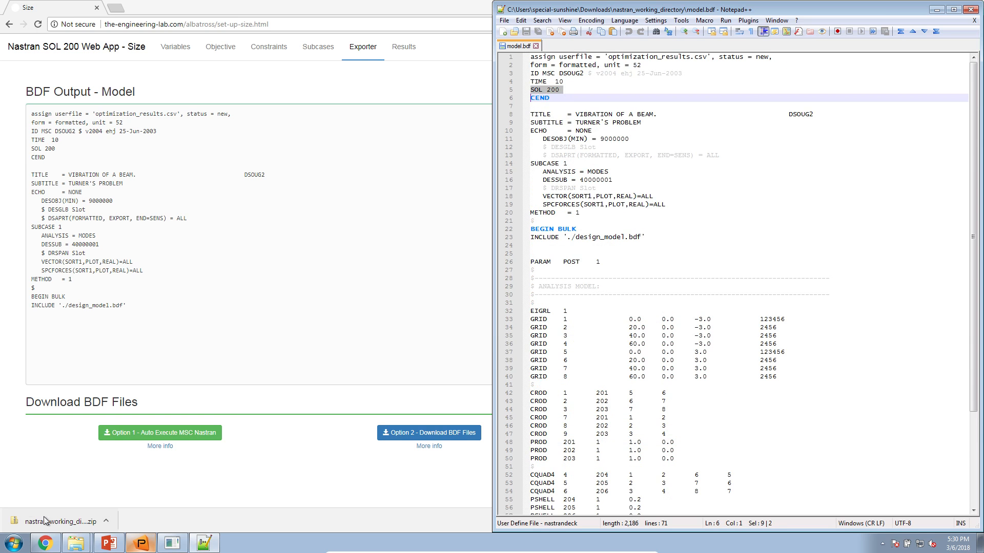
Open design_model.bdf from nastran_working_directory and examine its design variables, objective equation and constraint entries
left_click(86, 541)
left_click(80, 521)
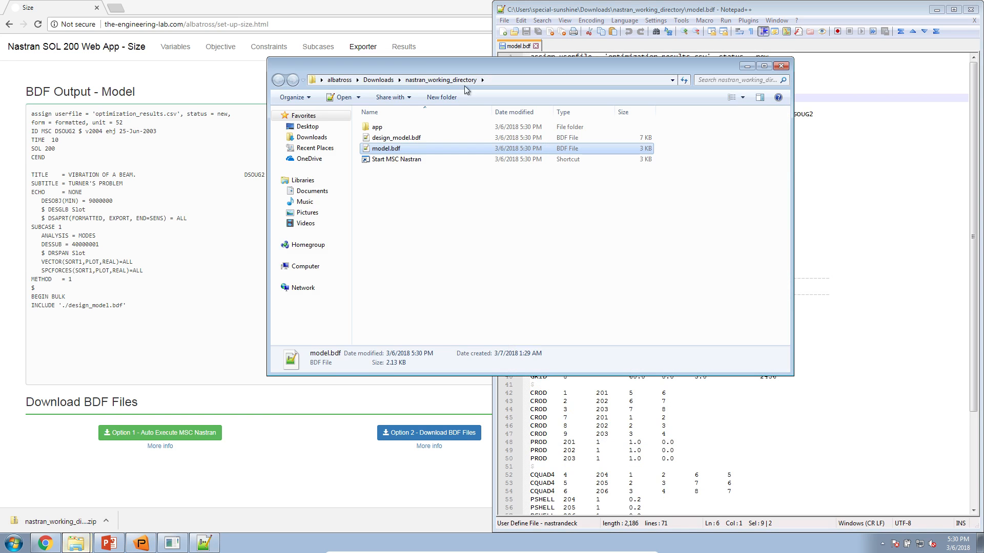
double_click(396, 137)
left_click(595, 204)
left_click_drag(712, 307, 528, 270)
scroll(548, 285, "down", 2)
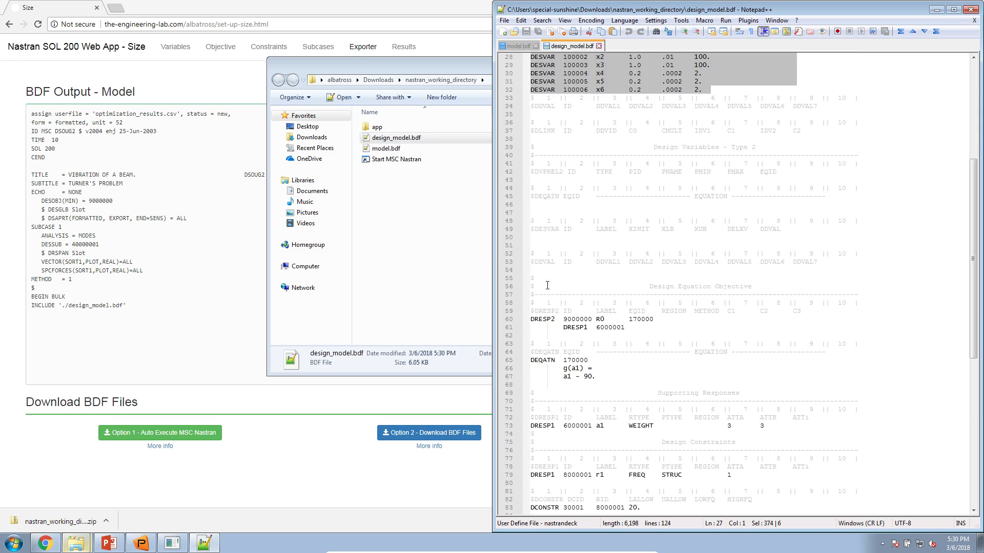
scroll(548, 285, "down", 1)
triple_click(586, 302)
scroll(579, 394, "down", 4)
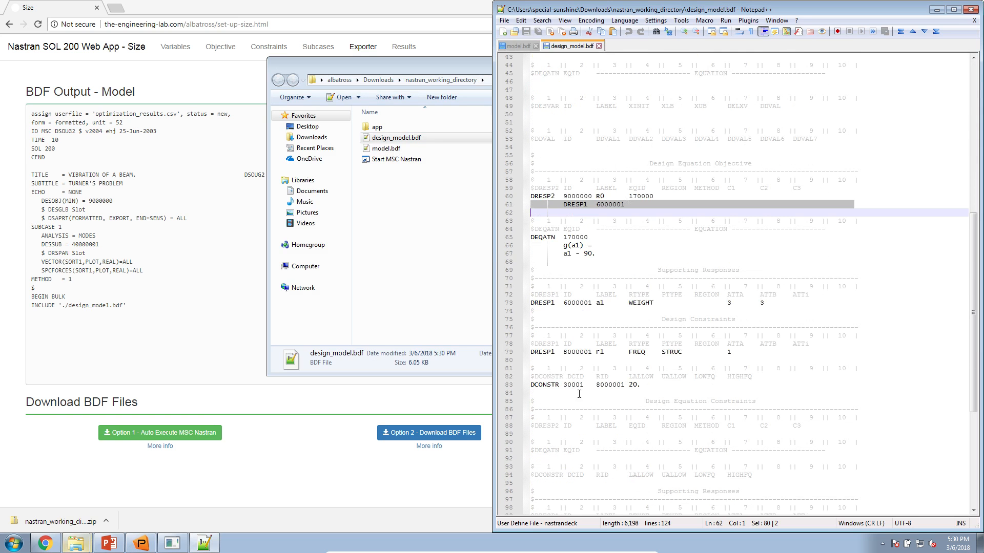
Maximize the nastran_working_directory folder window and run the Start MSC Nastran shortcut to execute the optimization
left_click(460, 259)
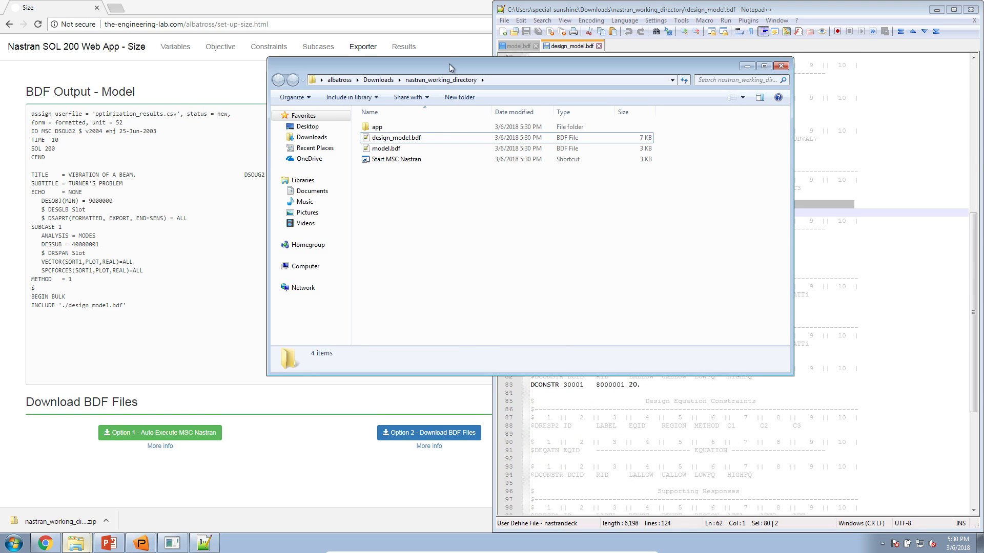
left_click_drag(449, 64, 465, 85)
double_click(467, 82)
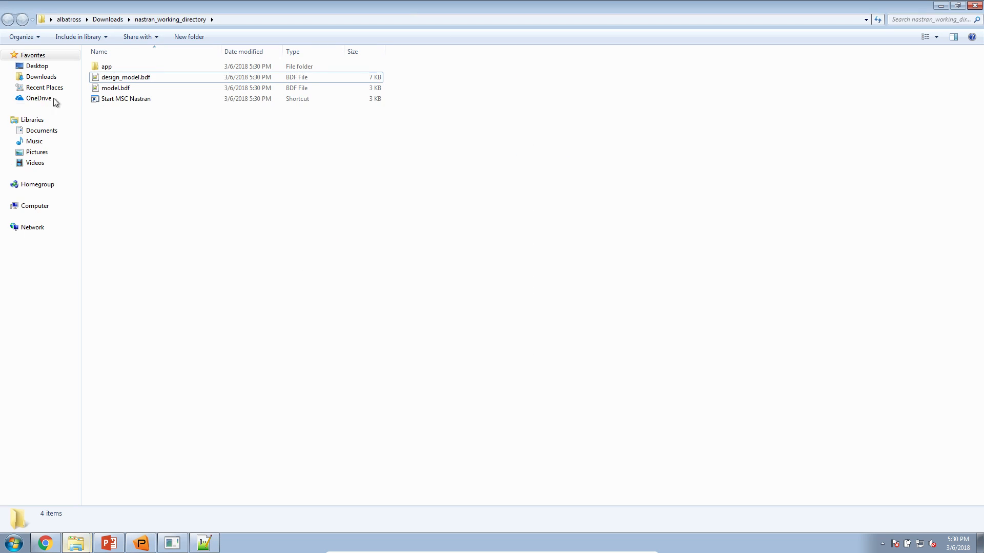
double_click(110, 99)
left_click(518, 280)
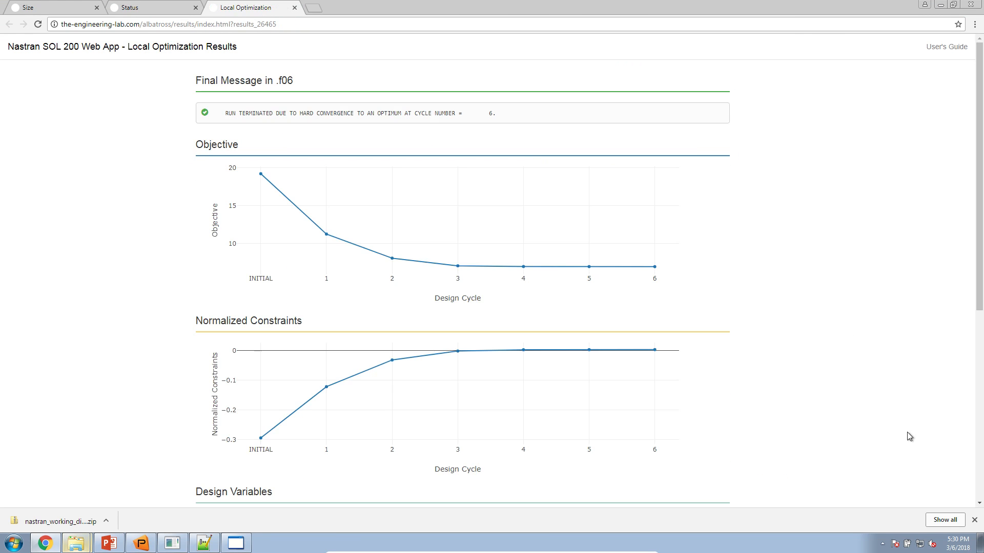
Dismiss the browser's download bar and examine the final .f06 message and the initial objective value in the Local Optimization Results
left_click(974, 520)
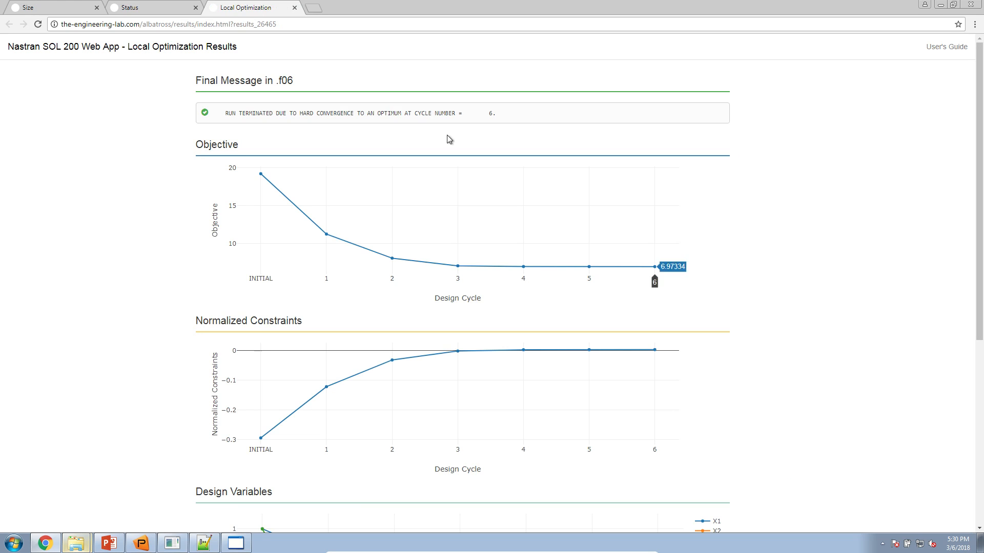
triple_click(266, 115)
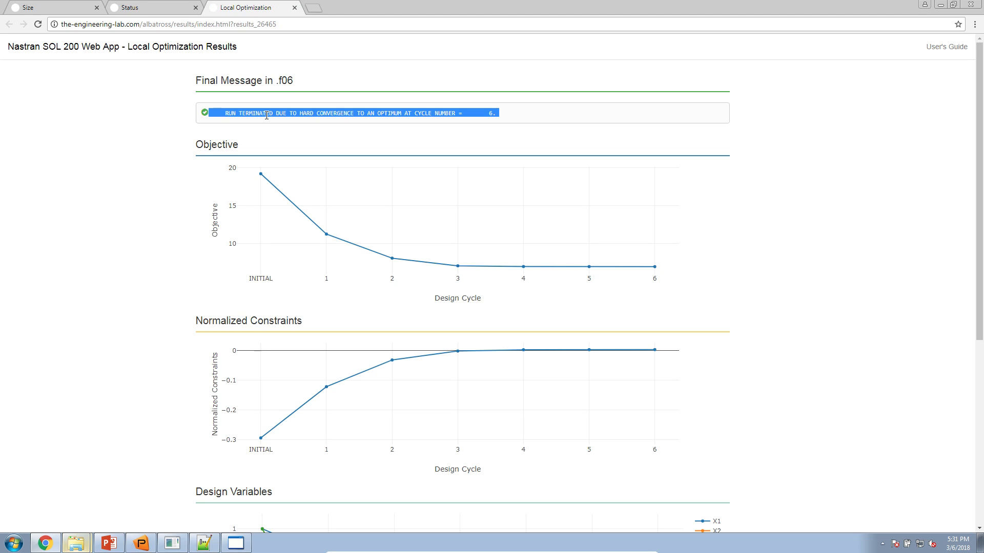
left_click(246, 115)
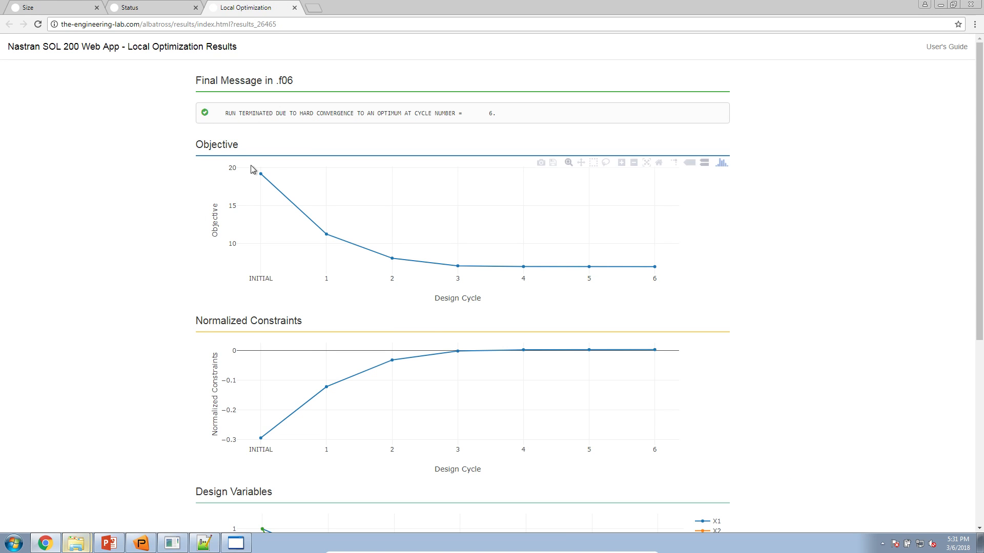
mouse_move(258, 170)
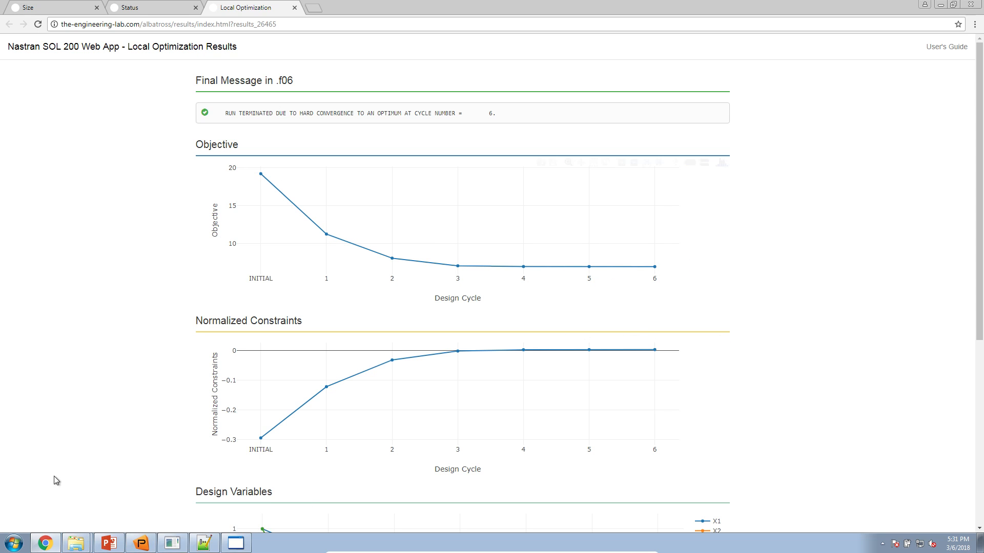
Switch to PowerPoint and zoom in on the design objective equation in the Optimization Problem Statement slide
left_click(46, 545)
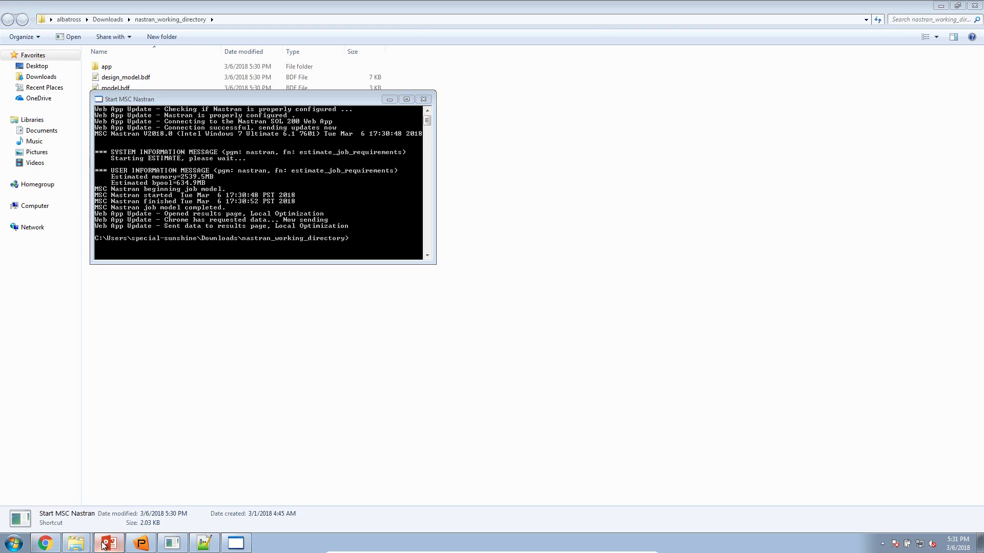
left_click(109, 543)
double_click(776, 258)
left_click(935, 527)
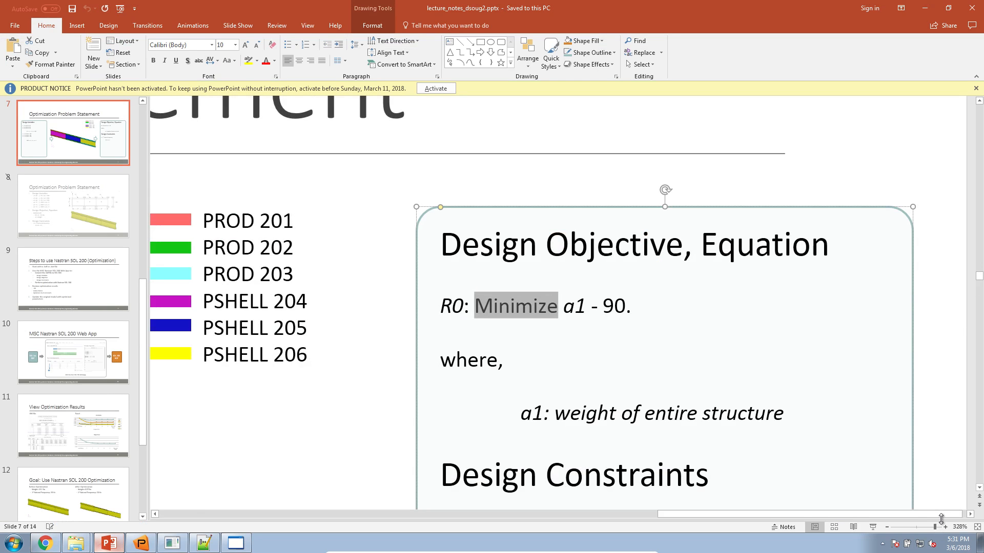
left_click_drag(562, 310, 625, 309)
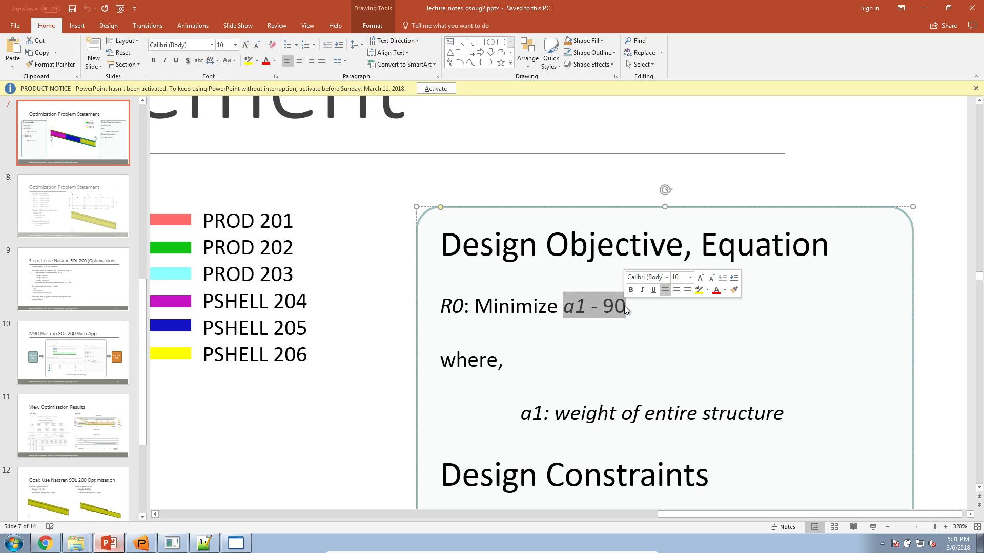
Switch to Chrome and examine the final objective value and the design variable history for X1 through X6
left_click(45, 543)
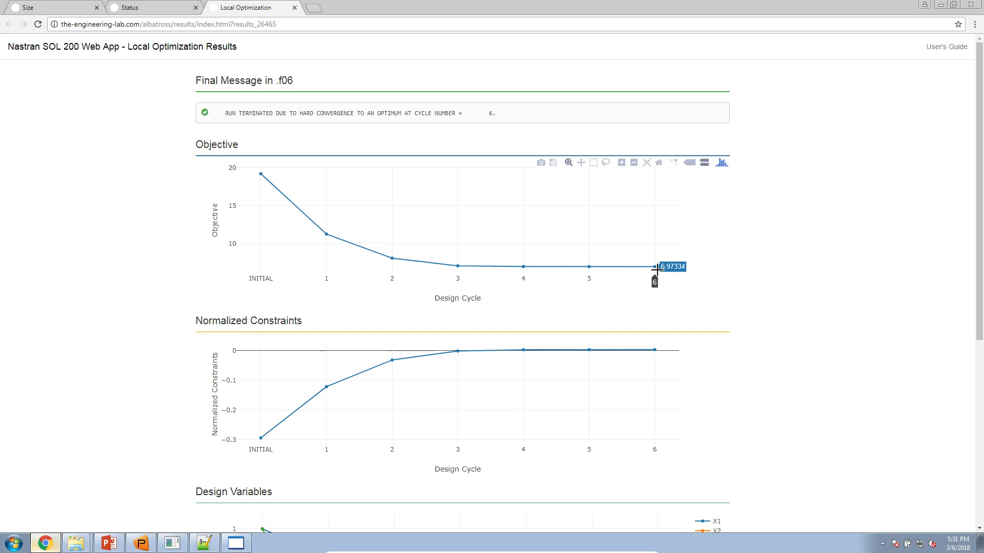
scroll(792, 344, "down", 4)
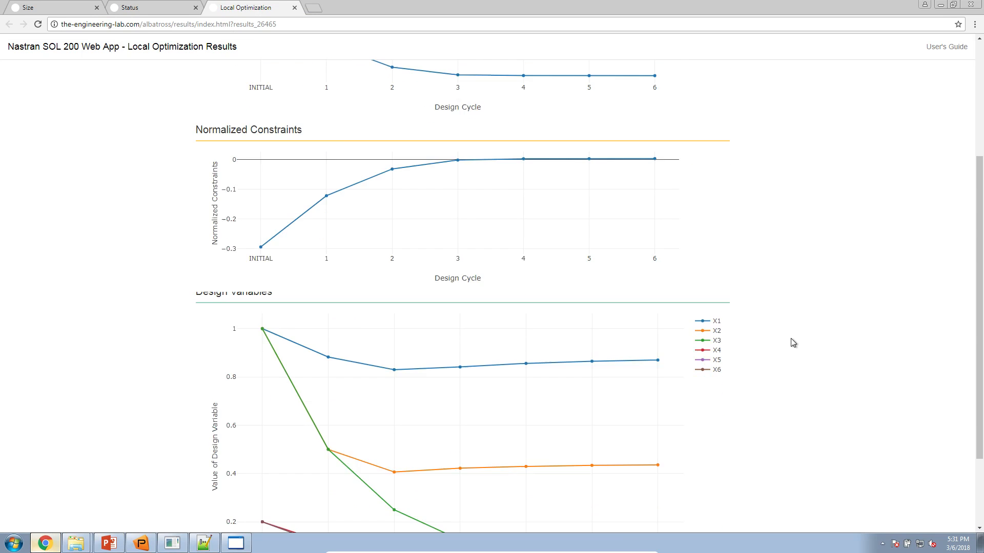
scroll(793, 343, "down", 2)
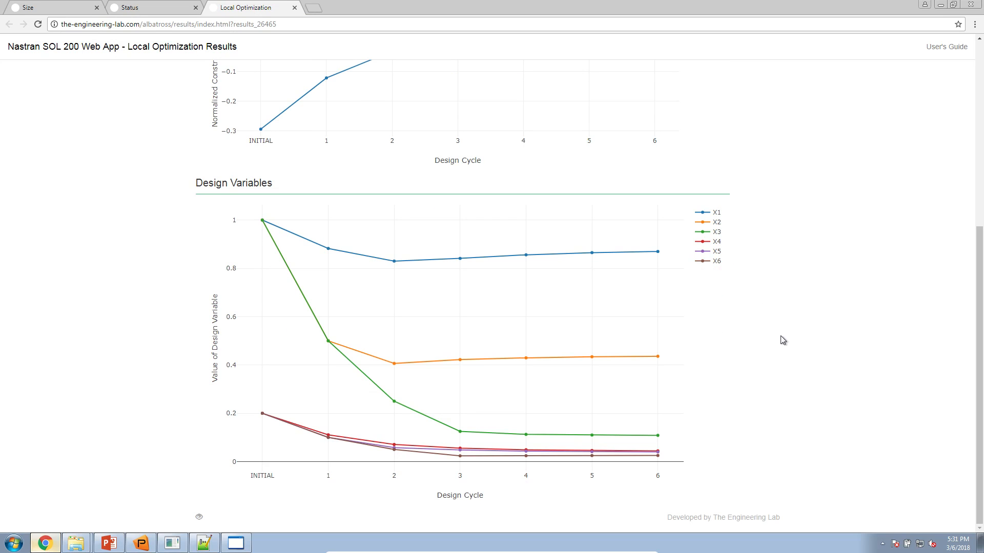
mouse_move(256, 220)
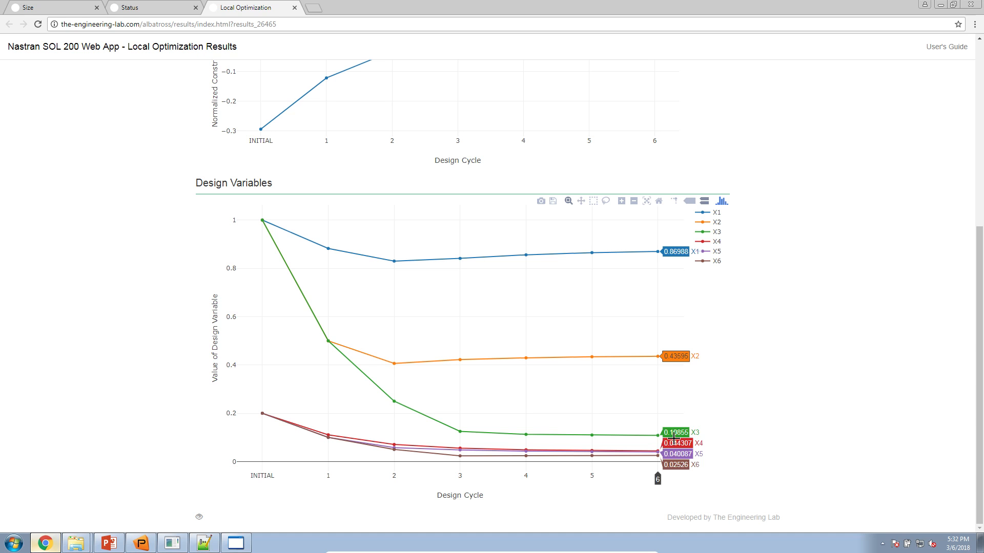
Examine the Normalized Constraints plot from the initial design through design cycle 6
scroll(782, 371, "up", 4)
scroll(784, 382, "up", 2)
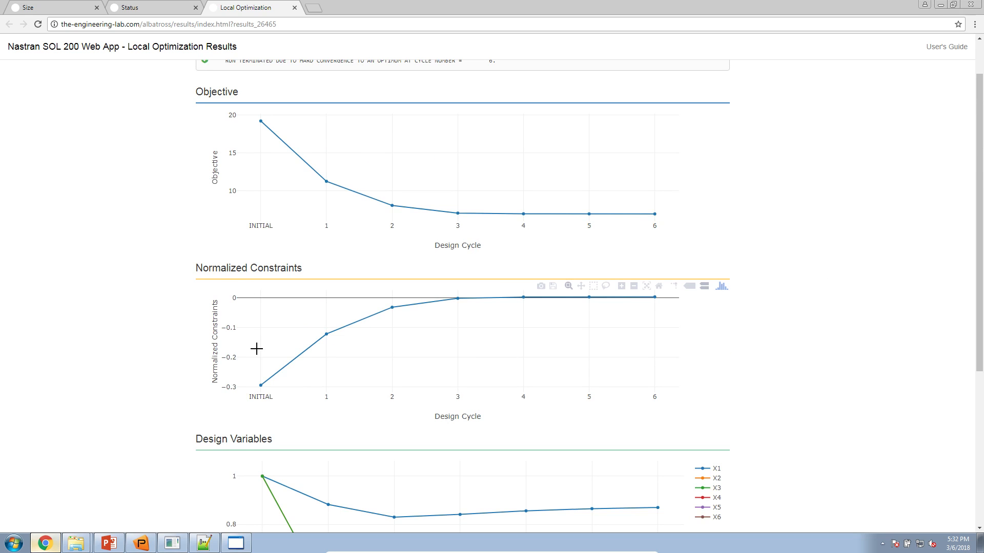
mouse_move(258, 382)
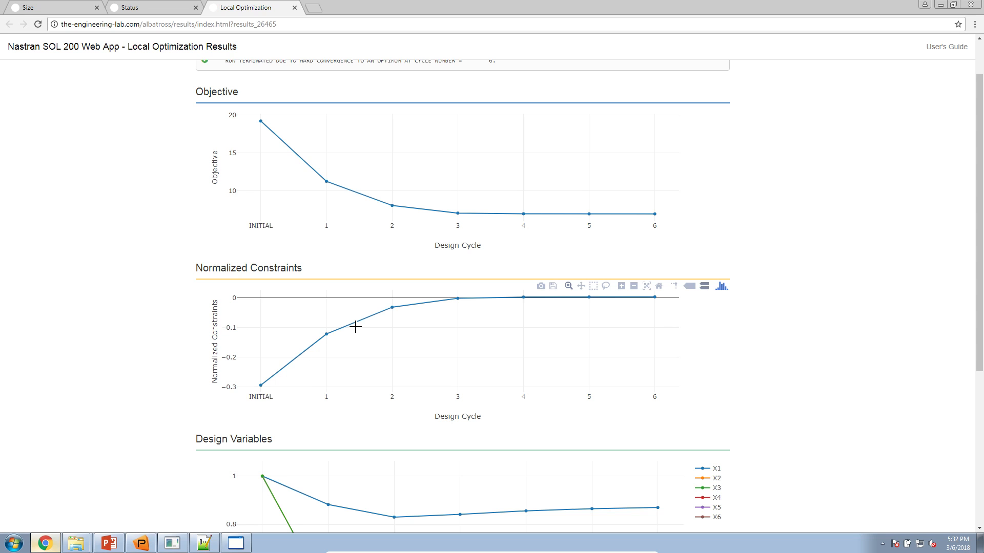
mouse_move(387, 314)
mouse_move(517, 296)
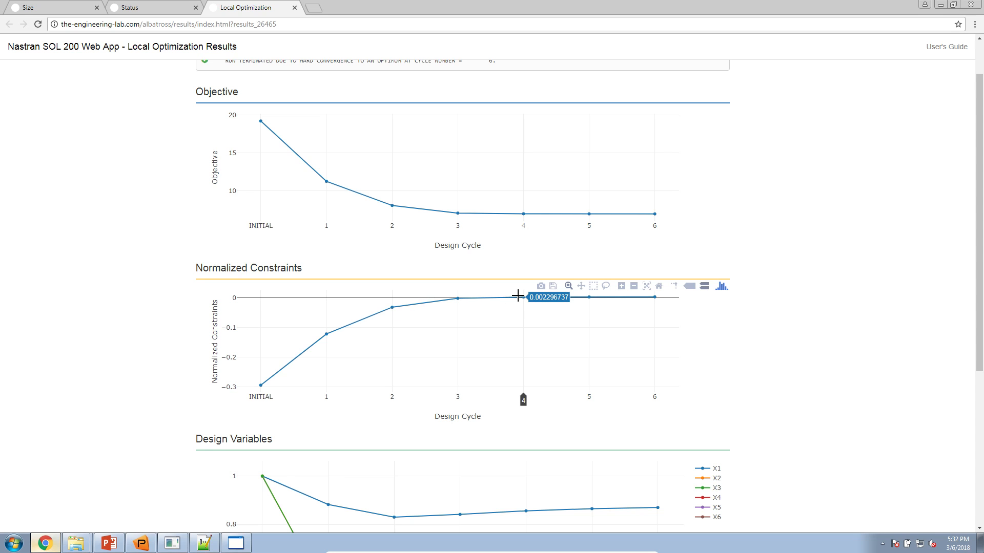
mouse_move(587, 298)
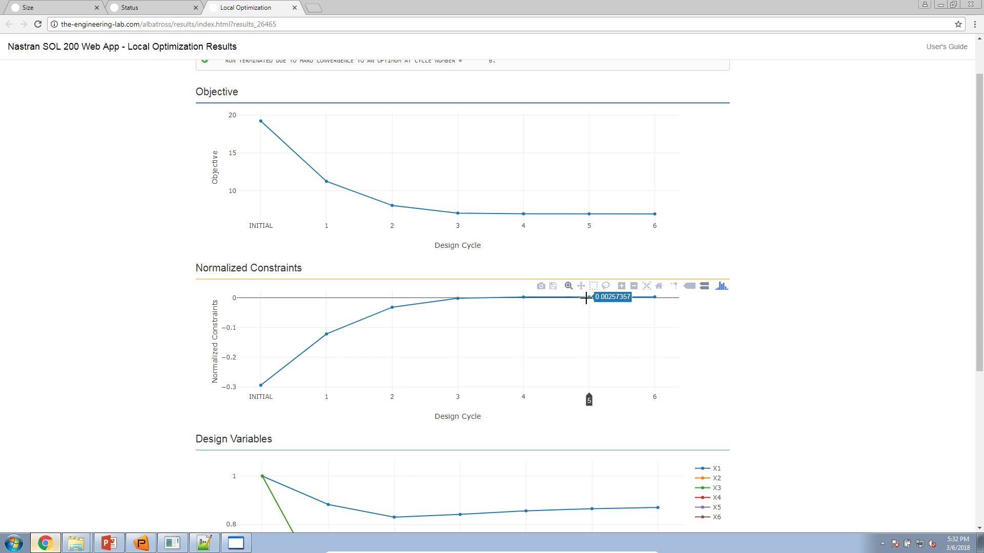
mouse_move(650, 300)
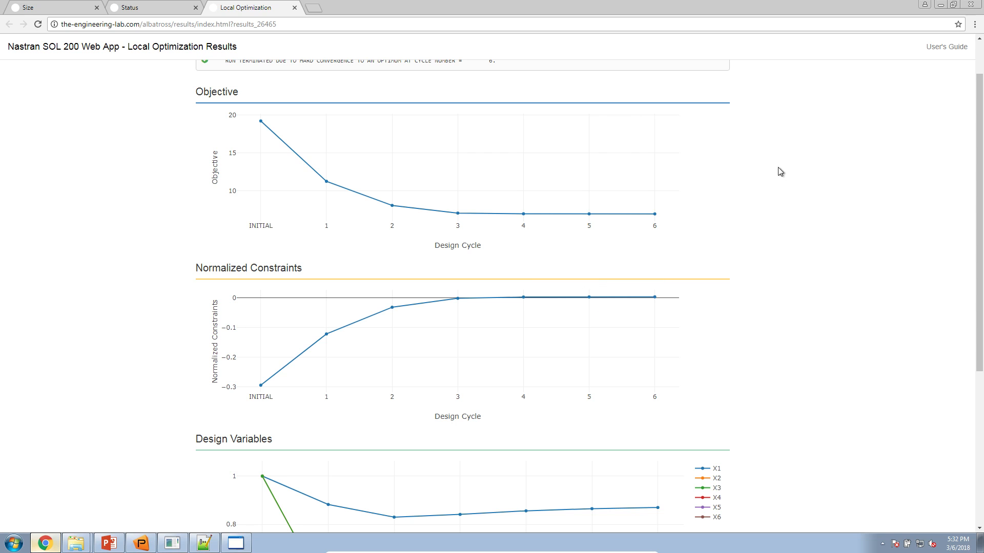
Switch to PowerPoint and go through the View Optimization Results slide to the Goal: Use Nastran SOL 200 Optimization slide
left_click(108, 543)
left_click(94, 424)
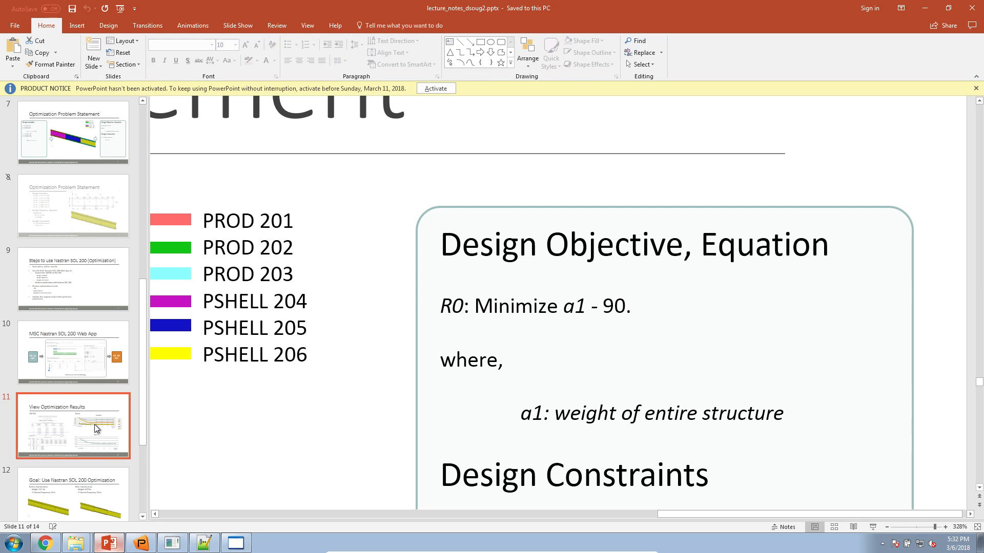
scroll(95, 410, "down", 3)
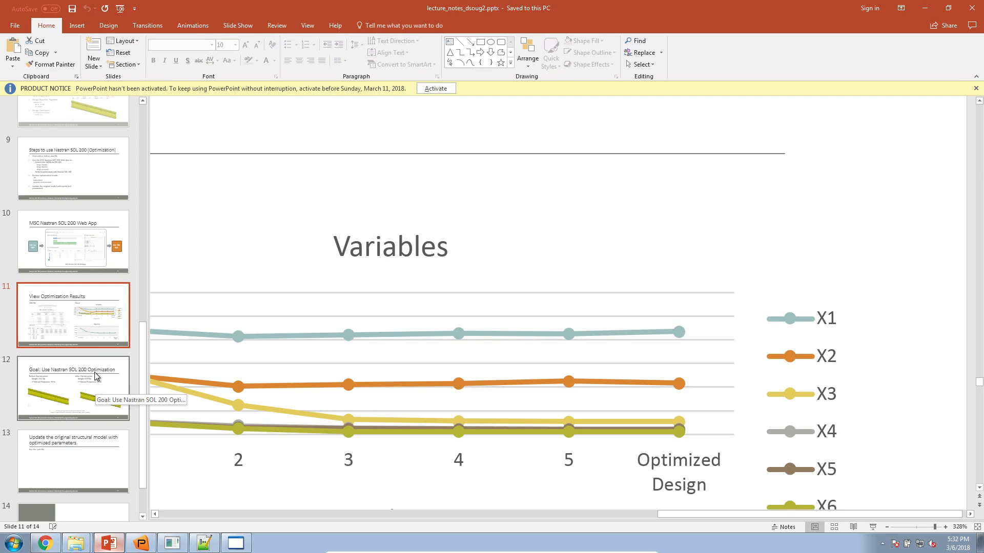
left_click(95, 392)
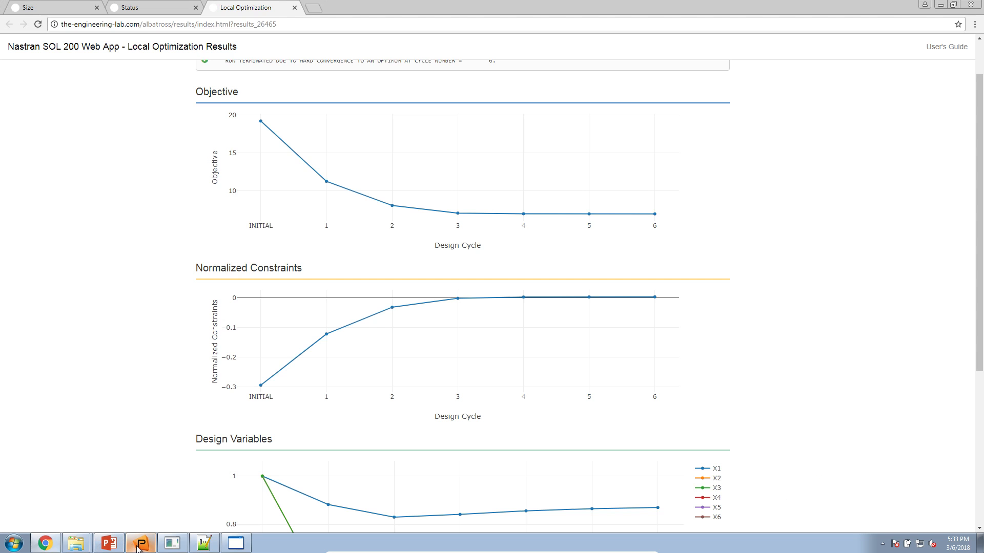
Switch to Patran, open the nastran_working_directory folder, and select the model.op2 results file there
left_click(108, 543)
left_click(139, 544)
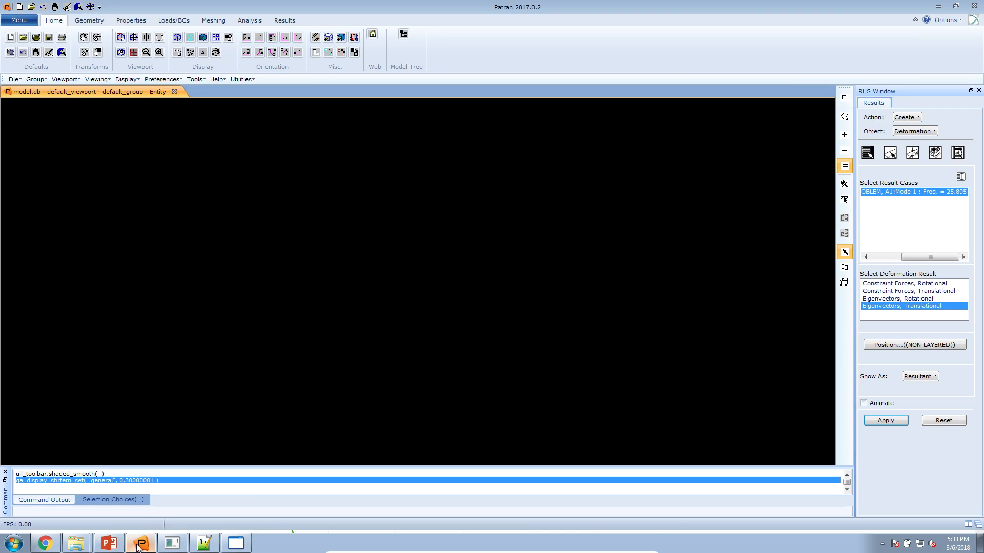
mouse_move(80, 545)
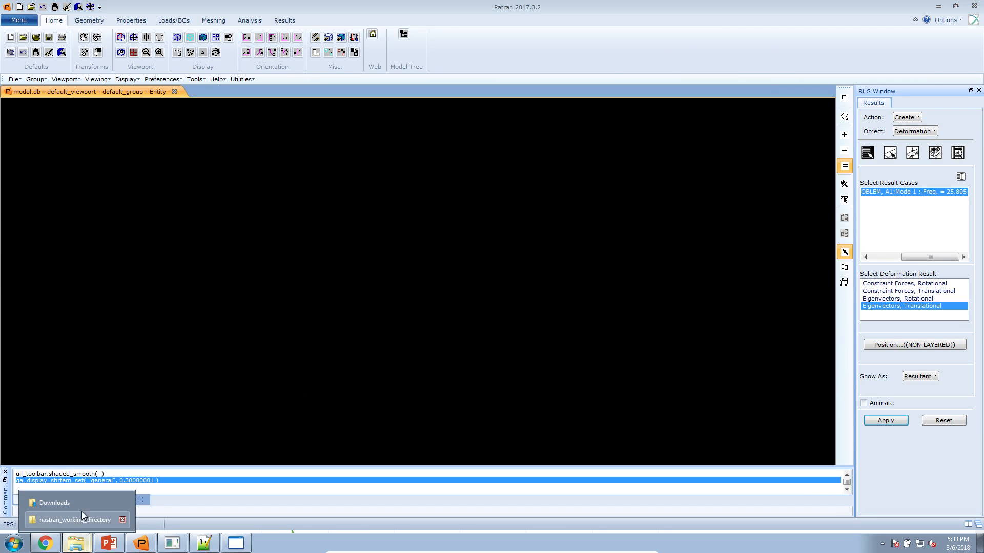
left_click(77, 521)
double_click(393, 102)
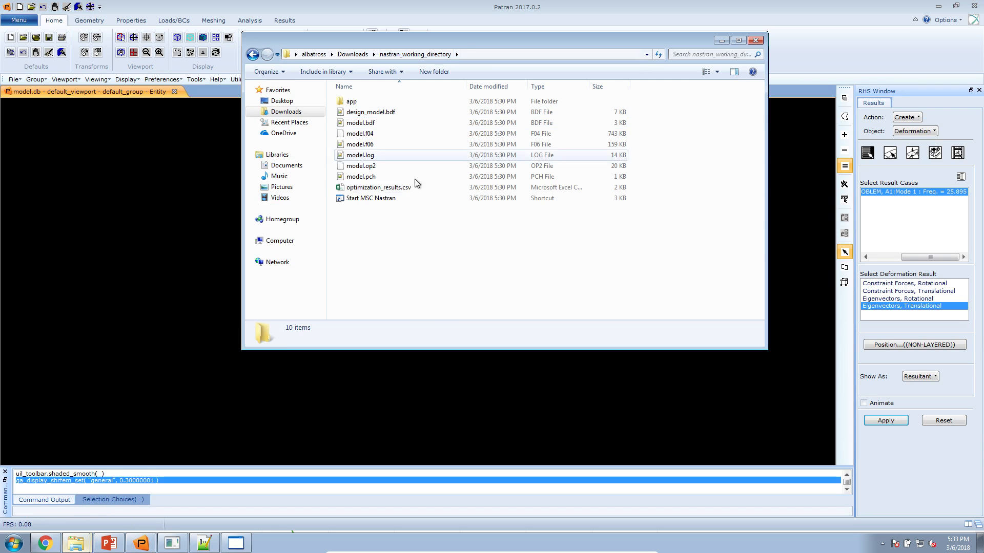
left_click(374, 167)
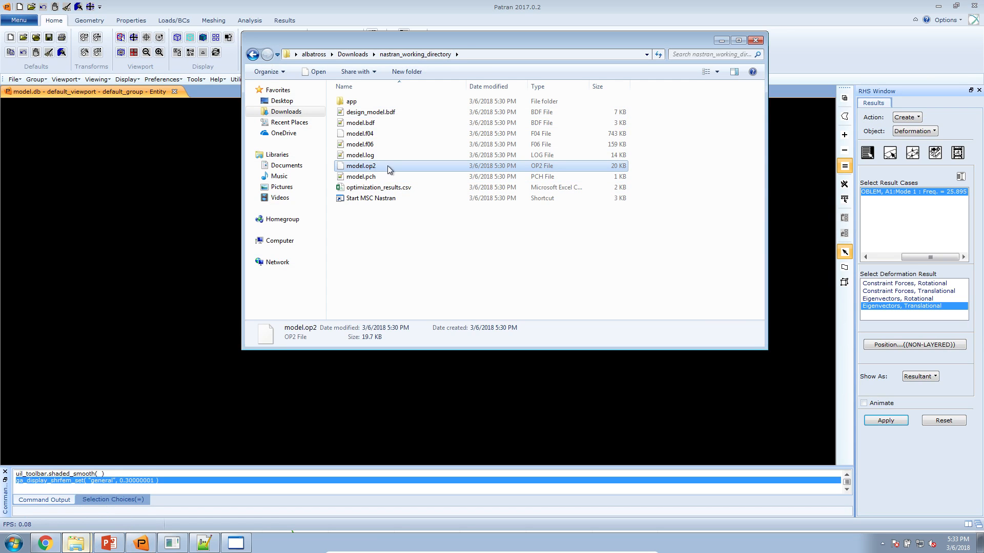
Return to Patran at full window size and delete the existing A1 results file attachment
double_click(484, 10)
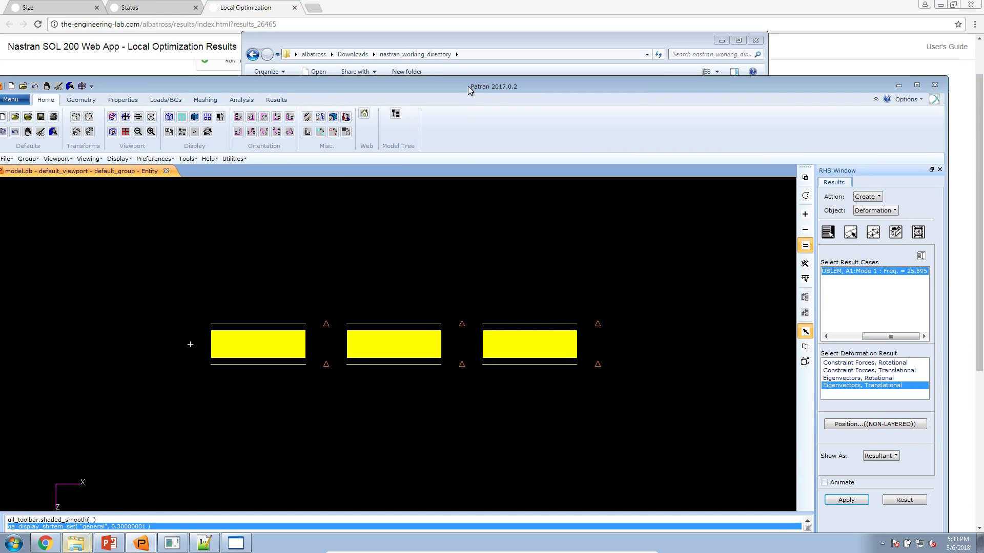
double_click(468, 85)
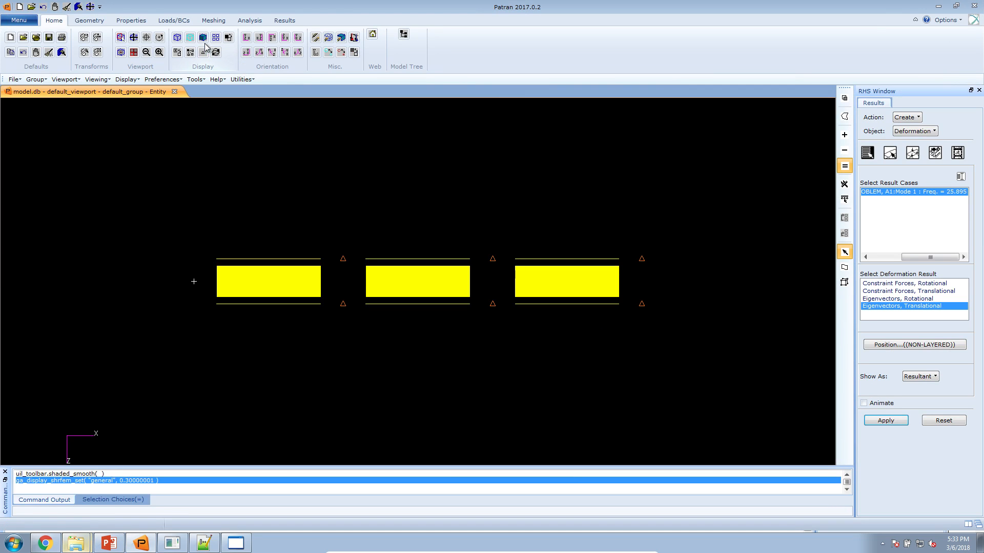
left_click(265, 22)
left_click(410, 51)
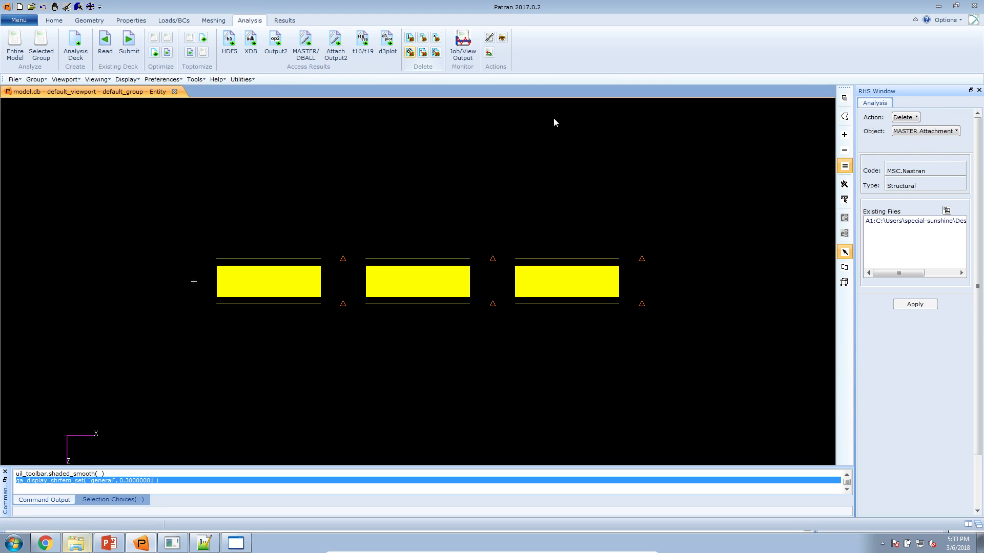
left_click(912, 225)
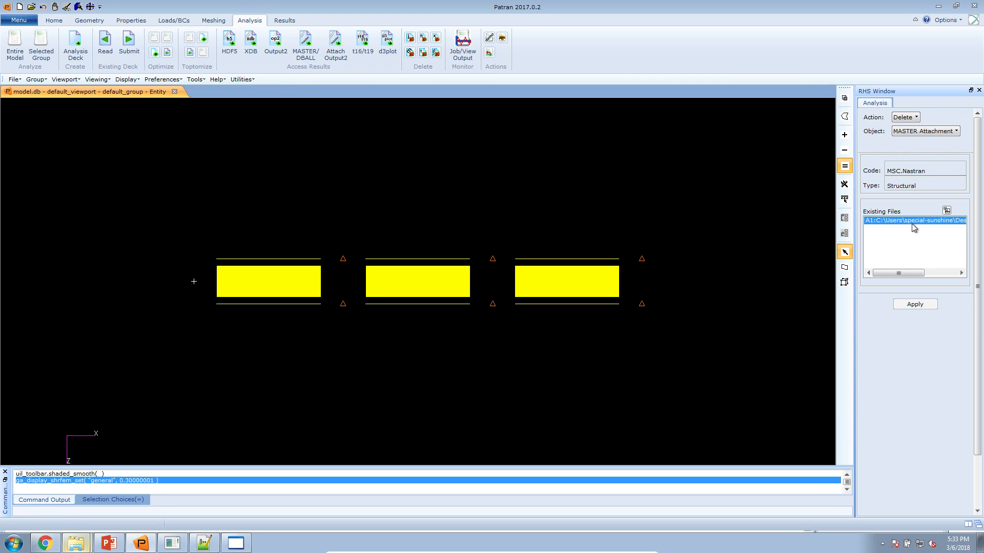
left_click(912, 305)
left_click(236, 310)
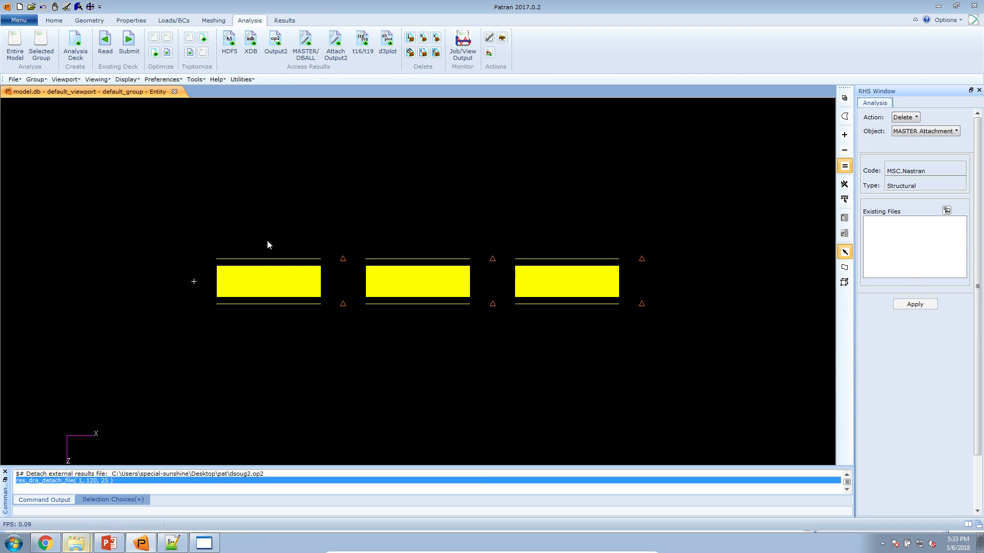
Attach the model.op2 Output2 file from nastran_working_directory as result entities
left_click(336, 46)
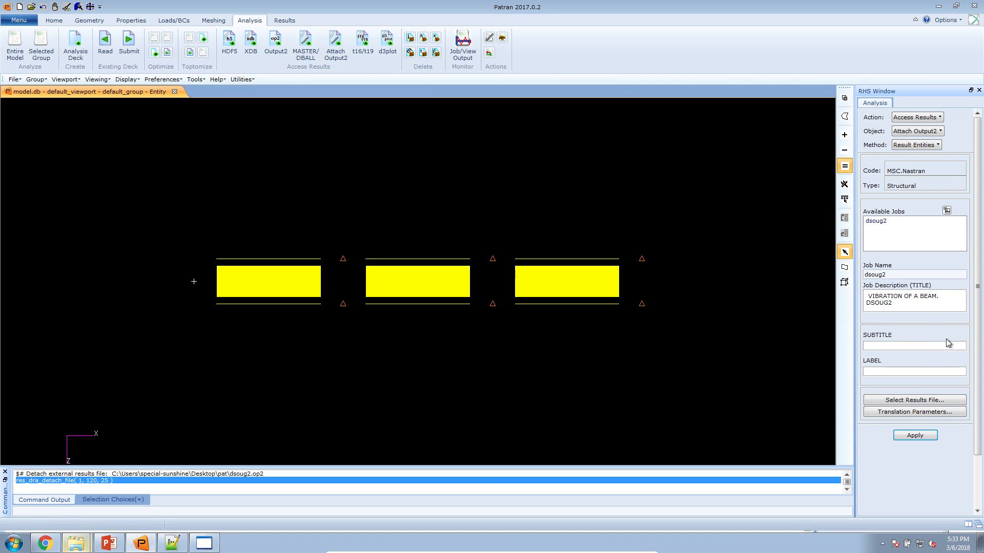
left_click(920, 400)
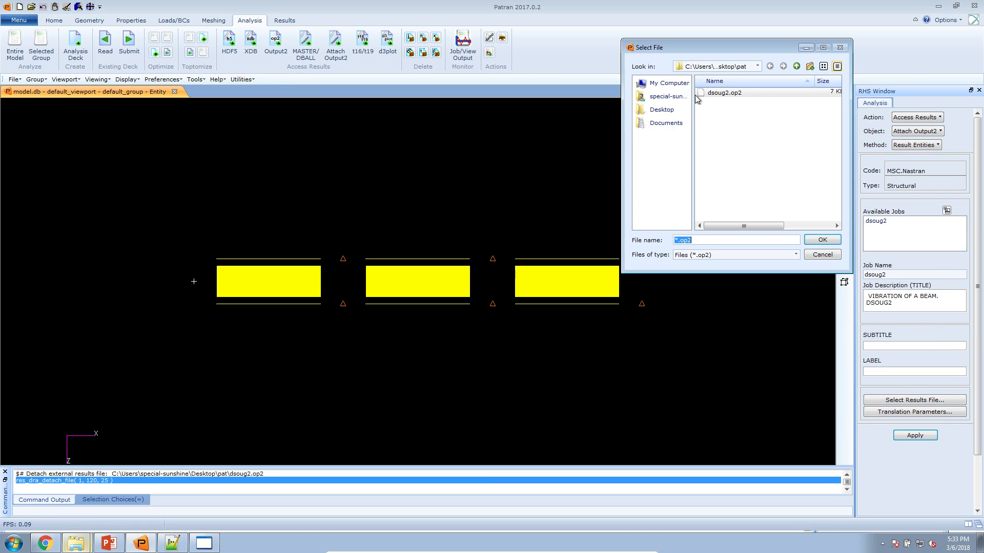
left_click(675, 97)
double_click(723, 120)
double_click(724, 93)
left_click(722, 102)
double_click(722, 102)
left_click(916, 435)
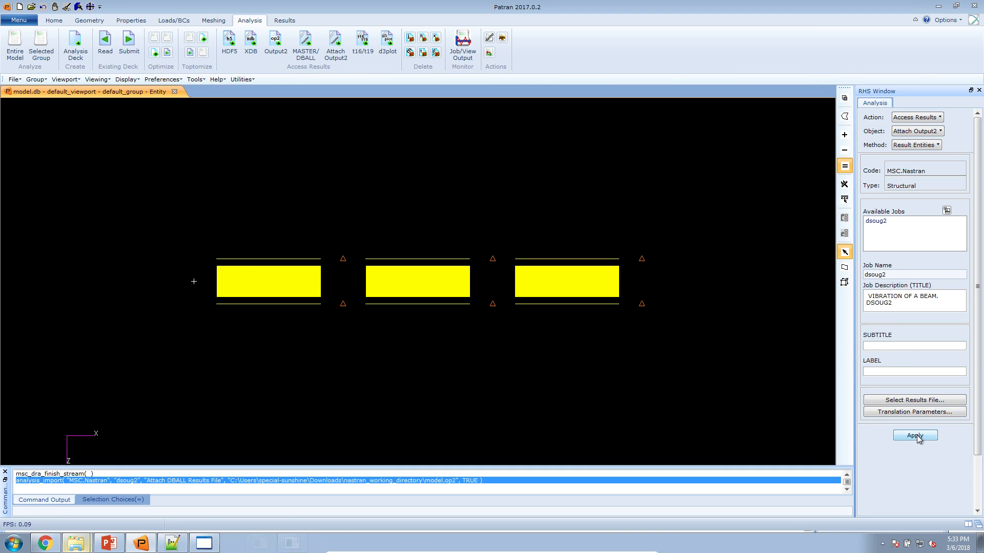
Turn off element shrink and select only the Mode 1 result case for design cycle D:0 for a deformation plot
left_click(53, 20)
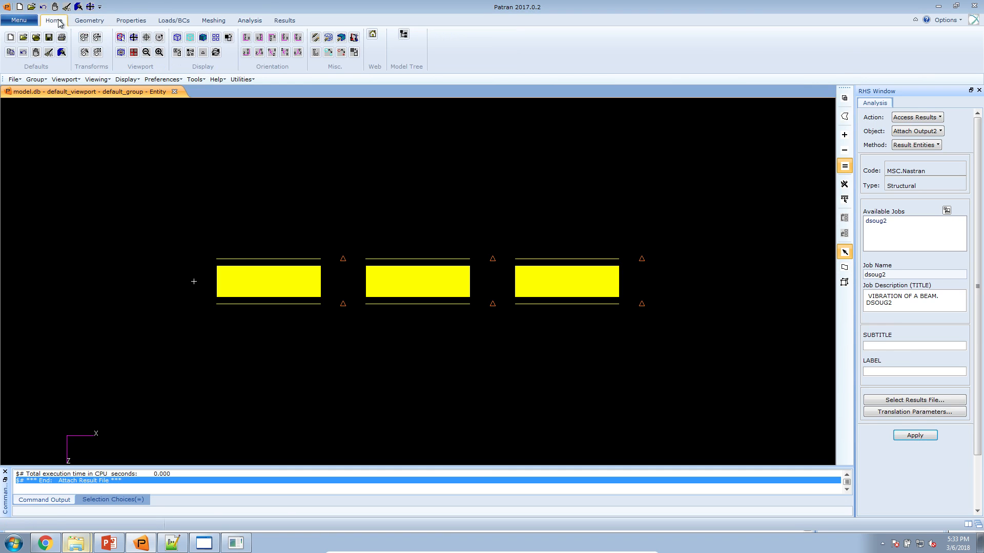
left_click(216, 39)
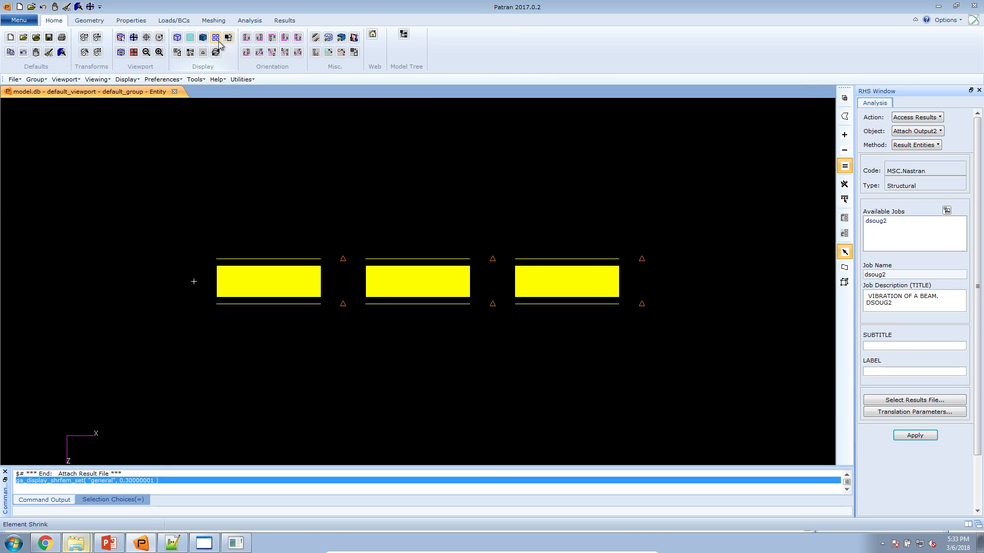
left_click(284, 21)
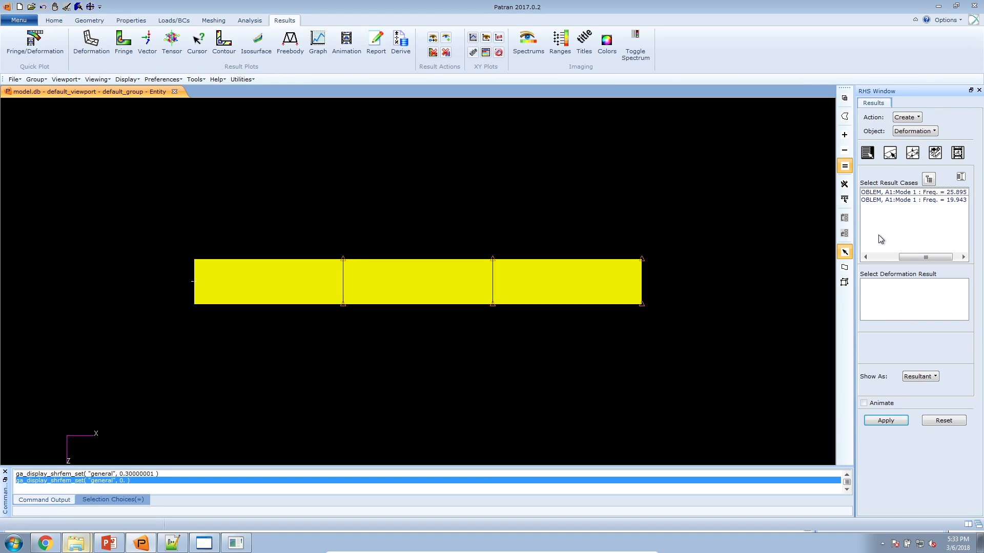
left_click_drag(915, 258, 922, 257)
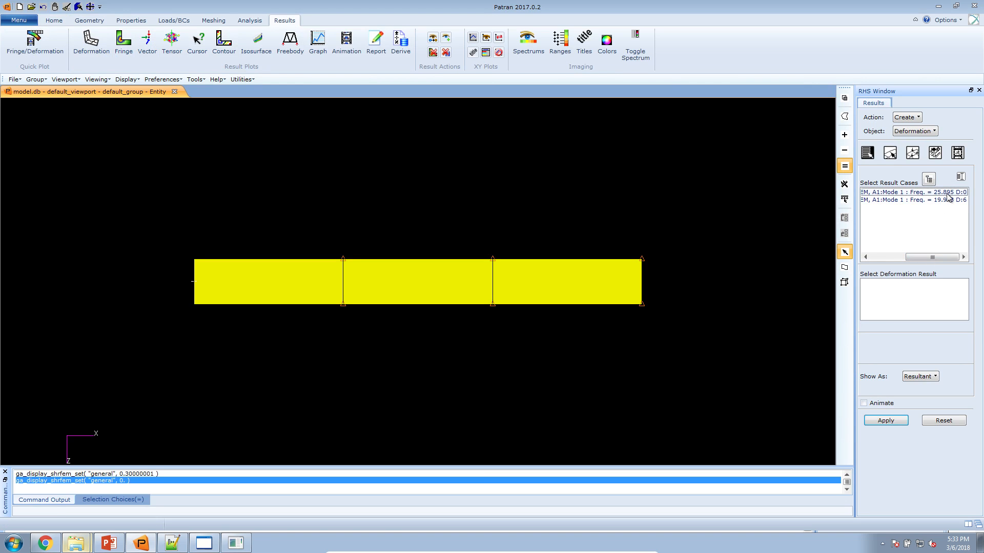
left_click_drag(947, 195, 946, 198)
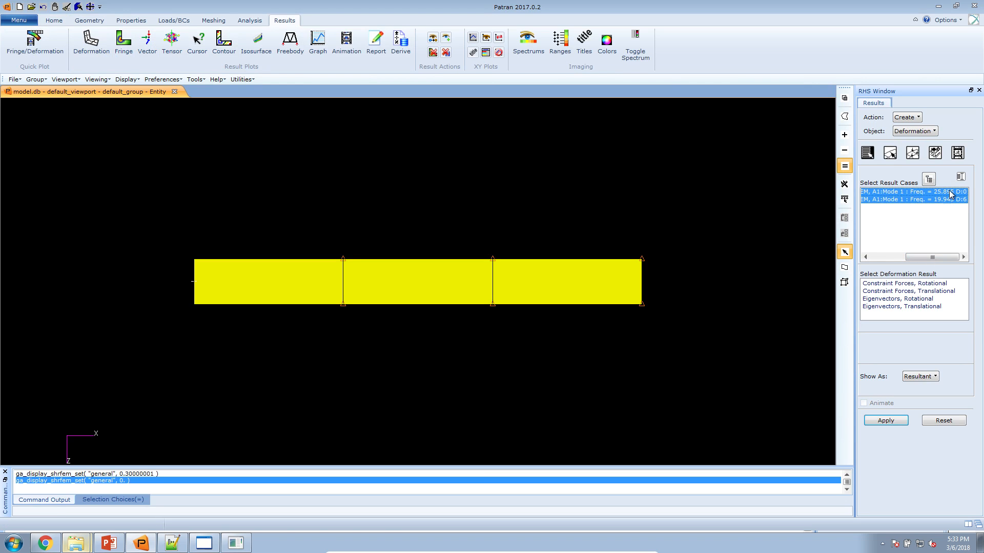
left_click(954, 200, "ctrl")
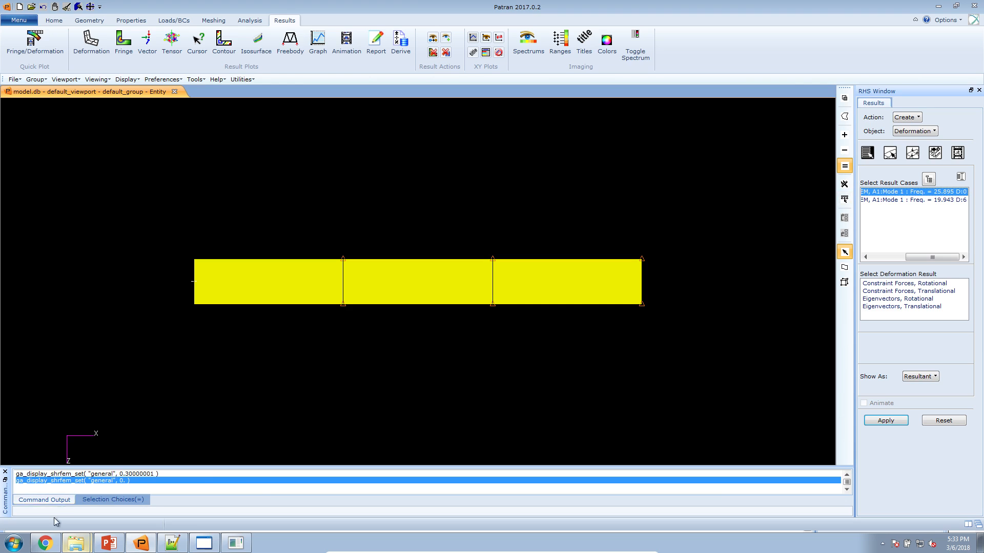
Glance at the optimization plots in Chrome, and plot the Eigenvectors, Translational deformation of the D:0 Mode 1 case in Patran
left_click(48, 548)
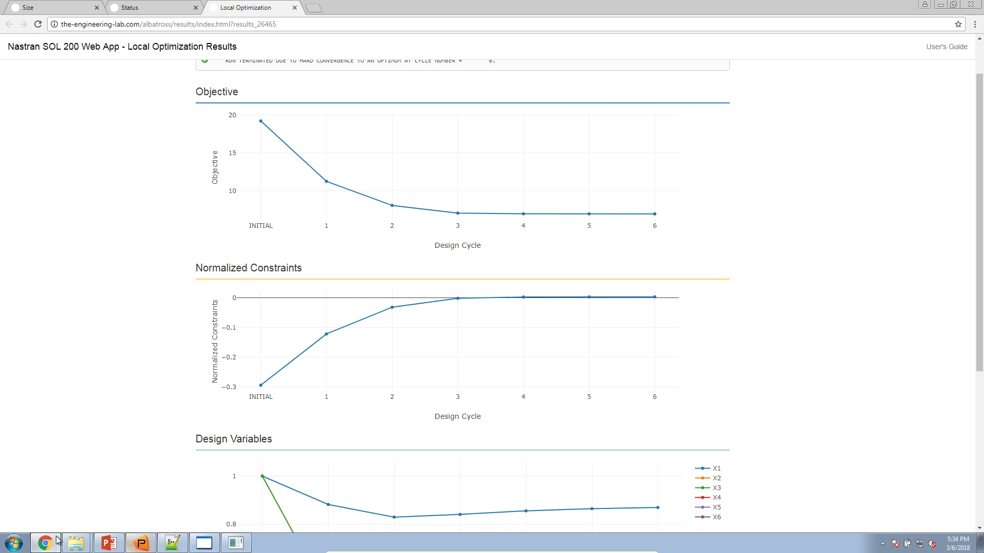
key("alt+Tab")
left_click(860, 201)
left_click(917, 194)
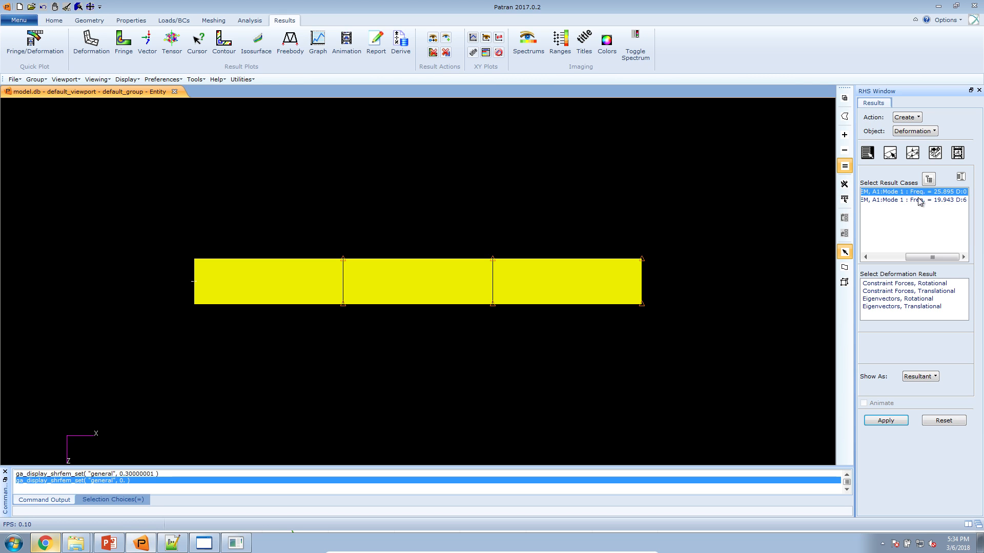
left_click(925, 307)
left_click(902, 425)
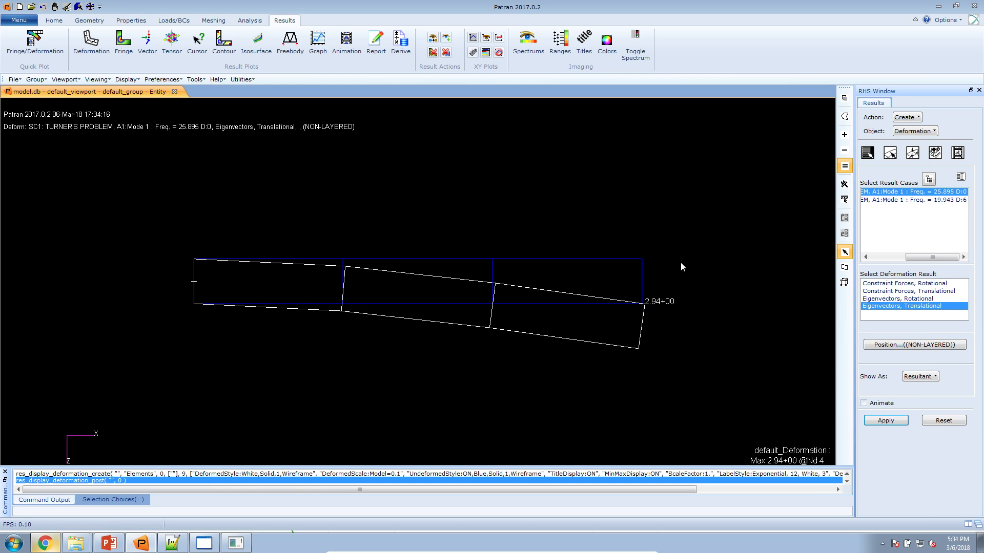
Select the D:6 Mode 1 result case, inspect design cycle 6 on Chrome's Objective plot, and return to Patran
left_click(959, 199)
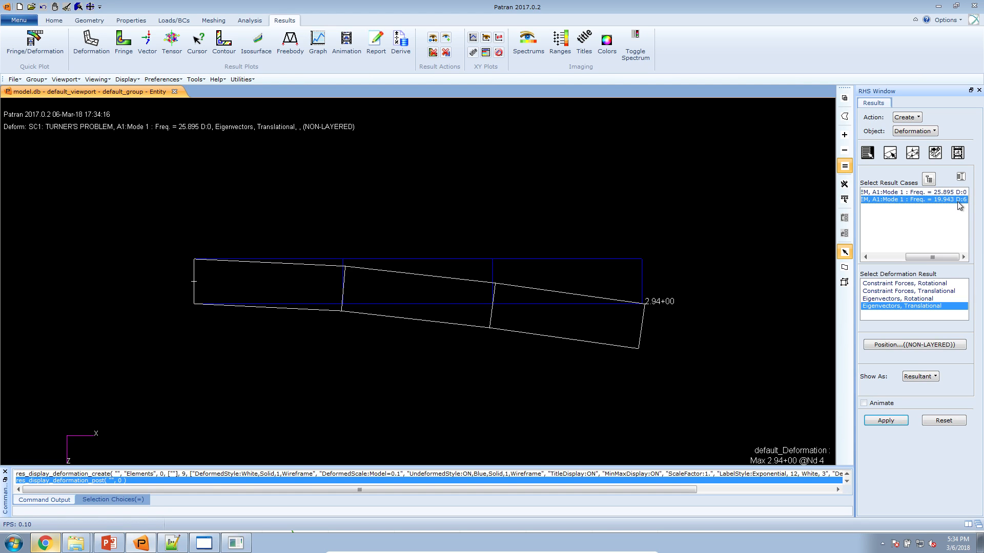
left_click(45, 543)
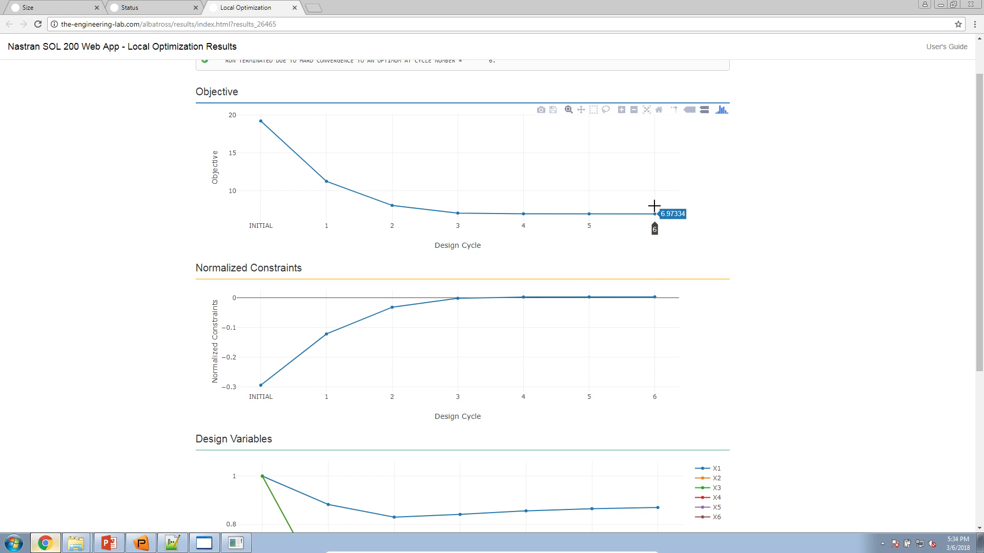
left_click(141, 543)
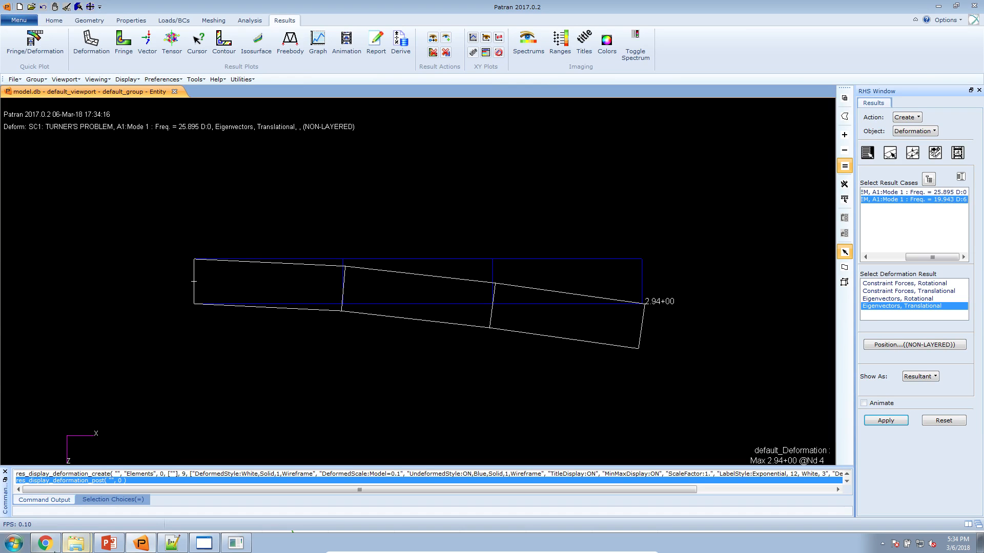
Switch to PowerPoint, fit the Optimization Problem Statement slide to the window, and highlight the 20 Hz < r1 design constraint
left_click(108, 543)
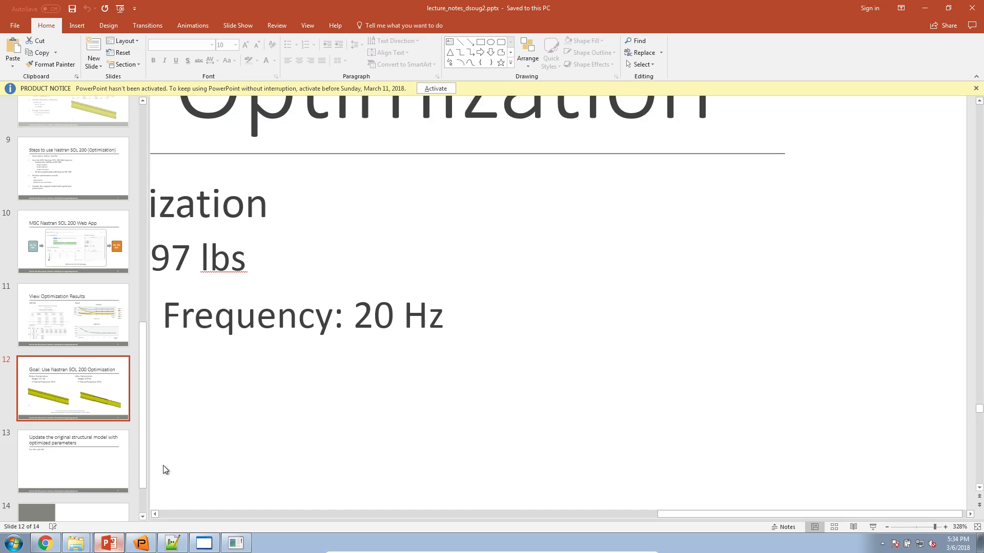
scroll(66, 267, "up", 5)
scroll(66, 268, "down", 1)
left_click(87, 189)
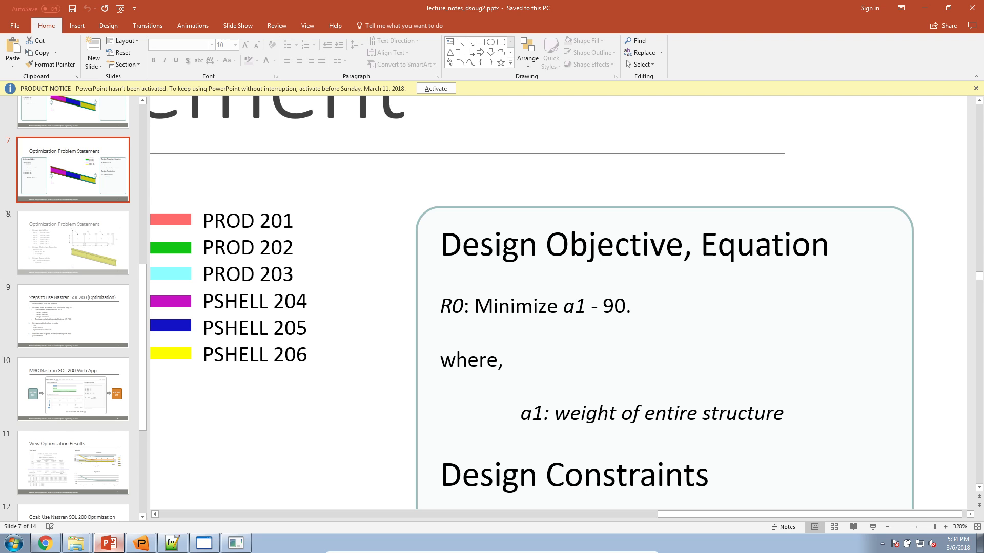
left_click(977, 527)
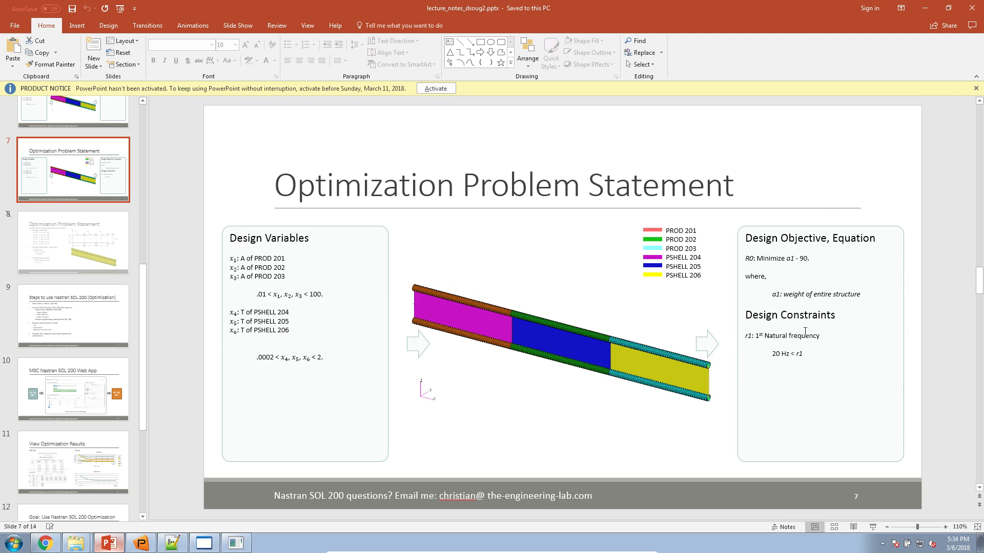
left_click_drag(814, 359, 755, 317)
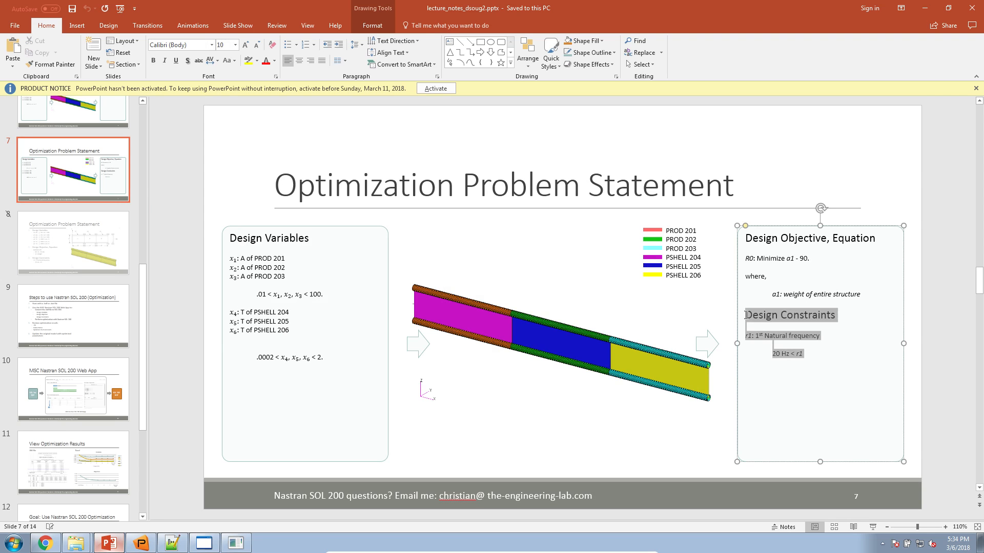
left_click(804, 359)
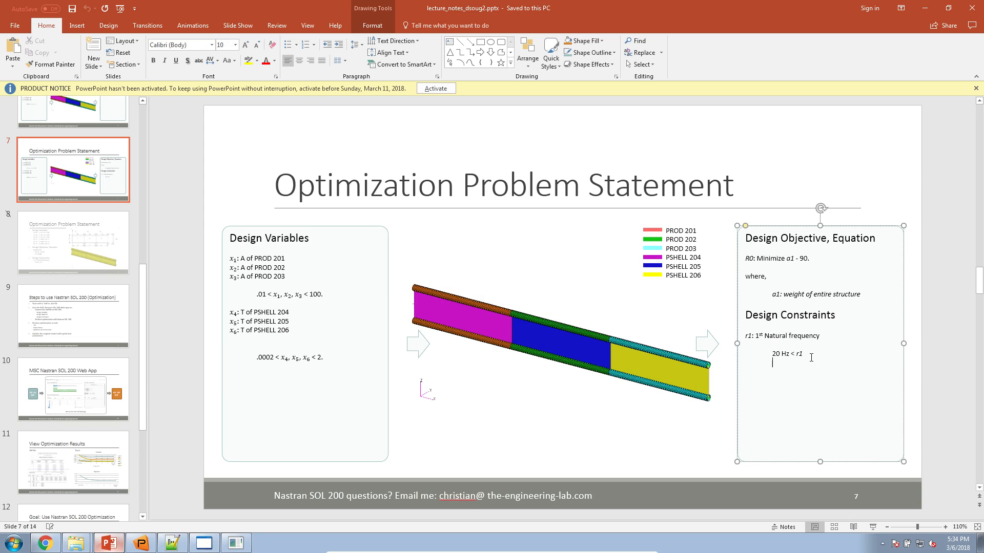
left_click_drag(807, 355, 771, 362)
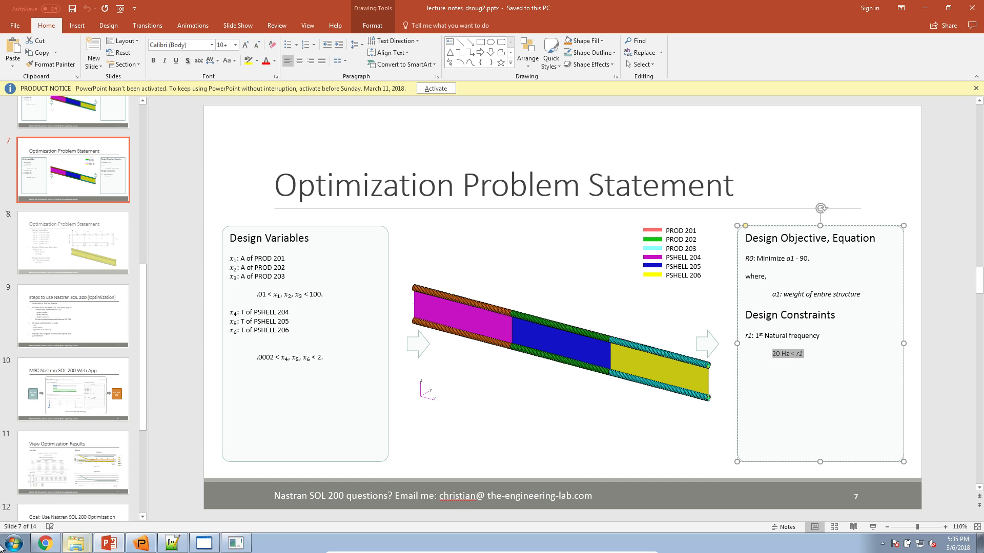
Switch to Chrome and examine the Normalized Constraints plot at design cycle 6
left_click(43, 545)
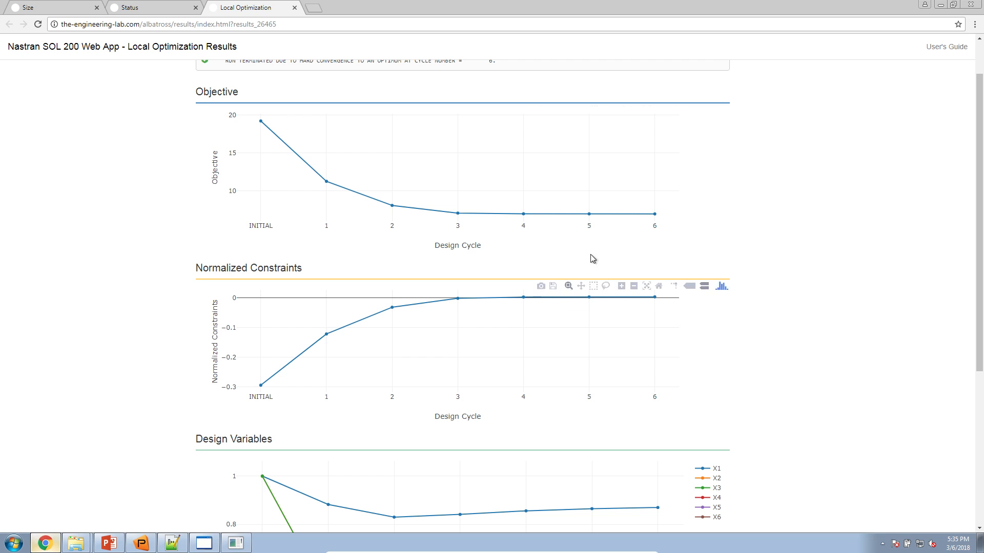
scroll(790, 417, "down", 2)
mouse_move(655, 195)
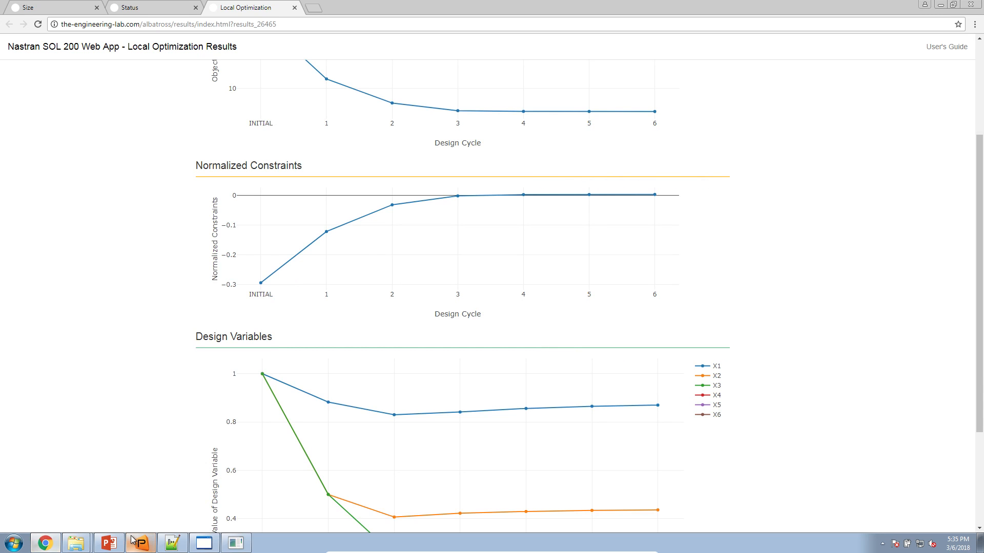
Open the Constraints section of the Size web app and examine the lower allowed limit of frequency constraint r1
left_click(56, 7)
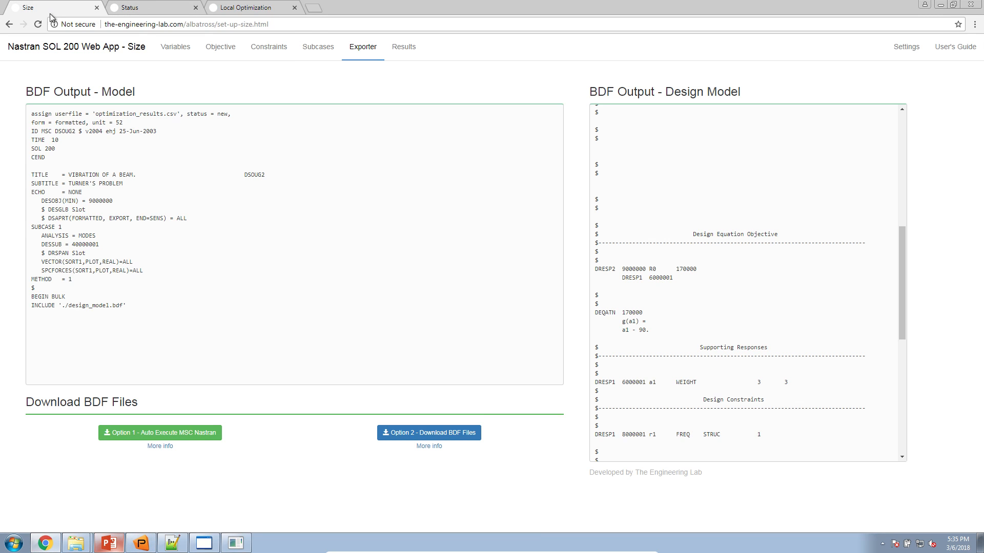
left_click(284, 56)
scroll(374, 410, "down", 15)
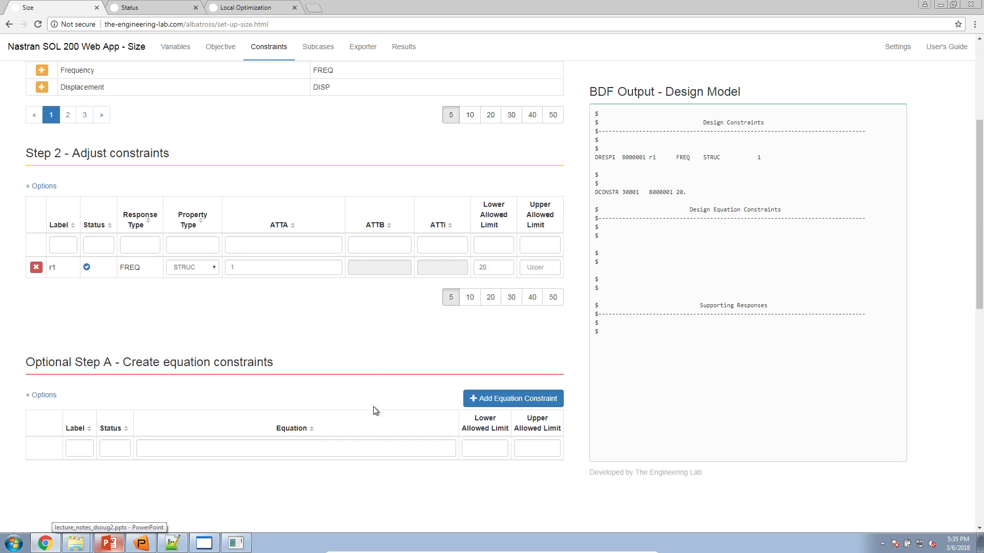
scroll(379, 412, "up", 15)
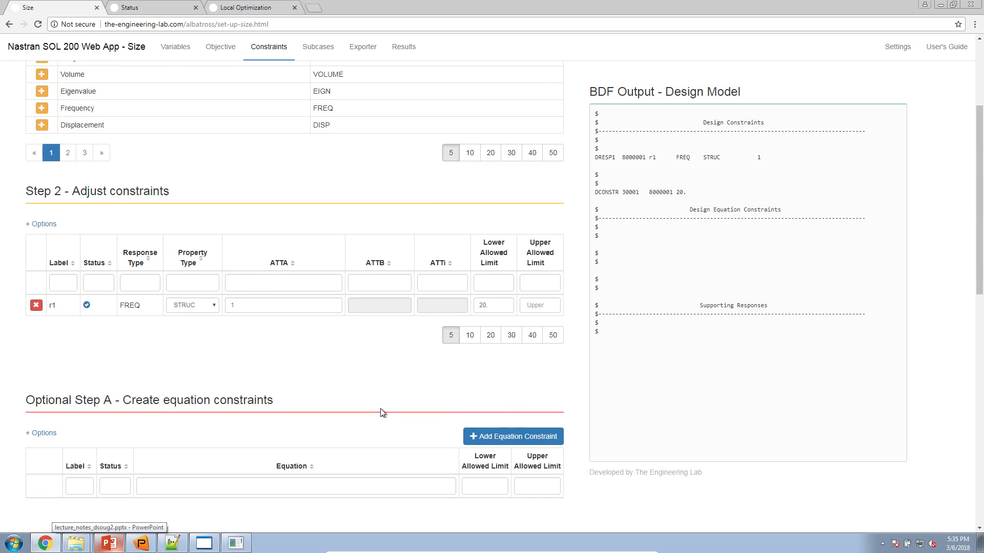
Highlight the lower allowed limit of frequency constraint r1 and switch to Patran to compare the D:6 Mode 1 frequency
left_click(485, 319)
left_click_drag(486, 319, 462, 320)
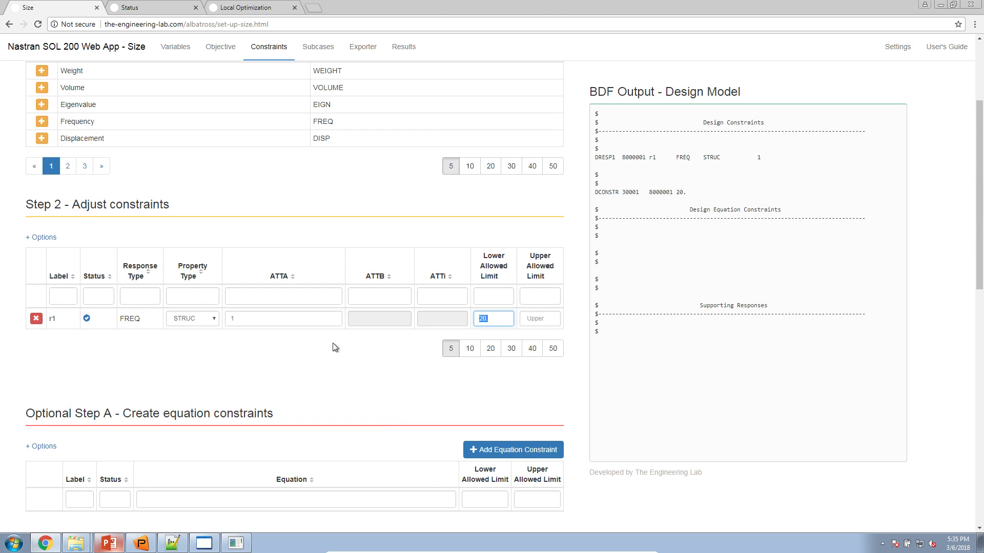
left_click(141, 542)
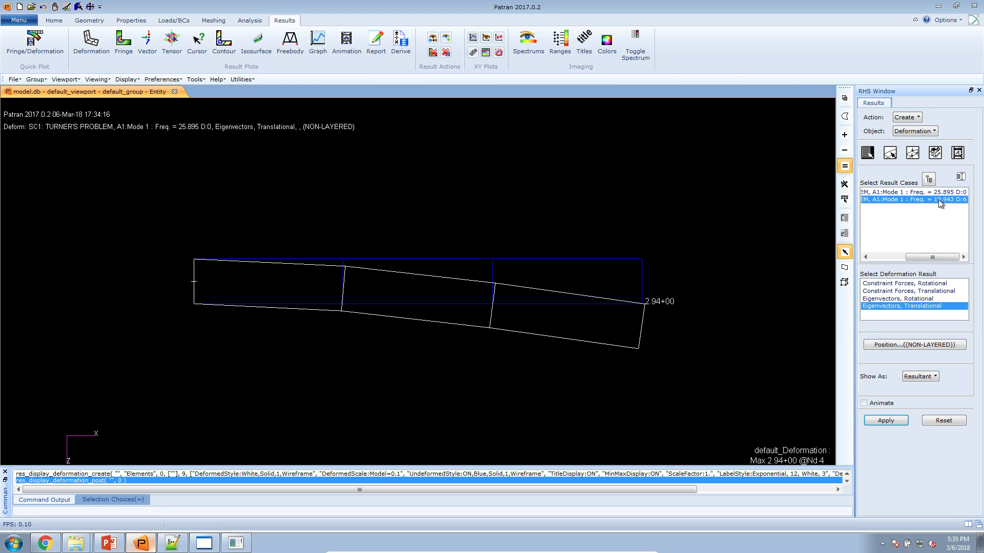
Switch back to Chrome and open the Responses (.f06) app from the Size web app's results
left_click(45, 543)
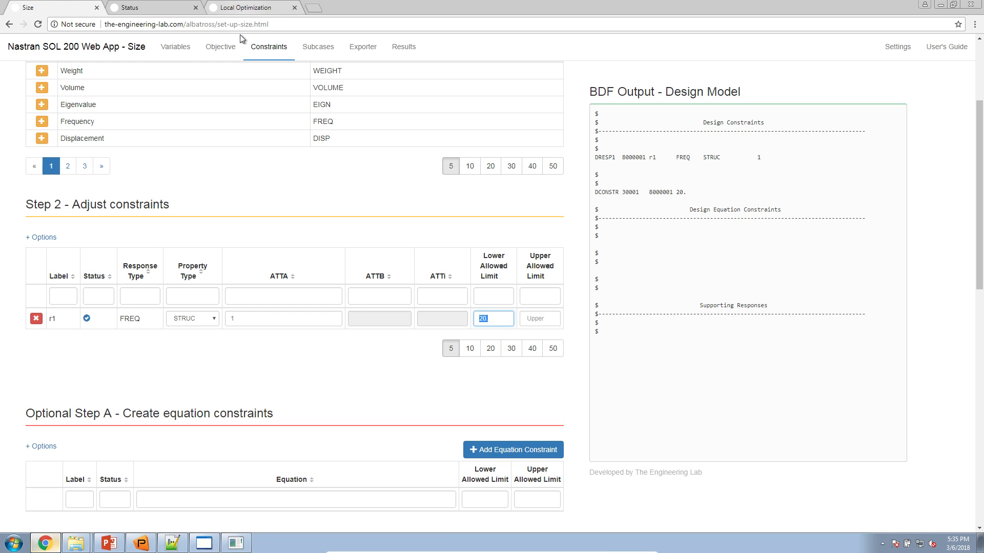
left_click(405, 47)
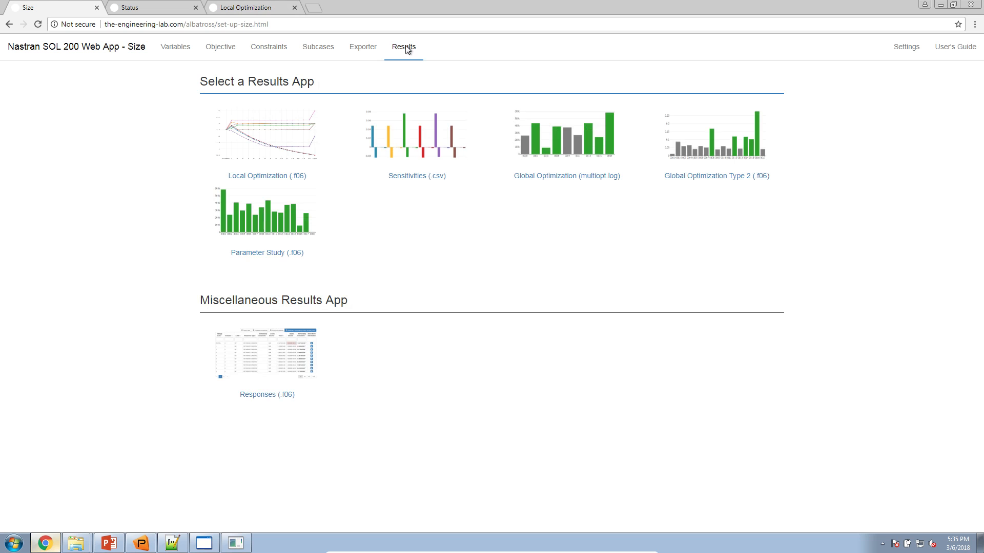
left_click(276, 334)
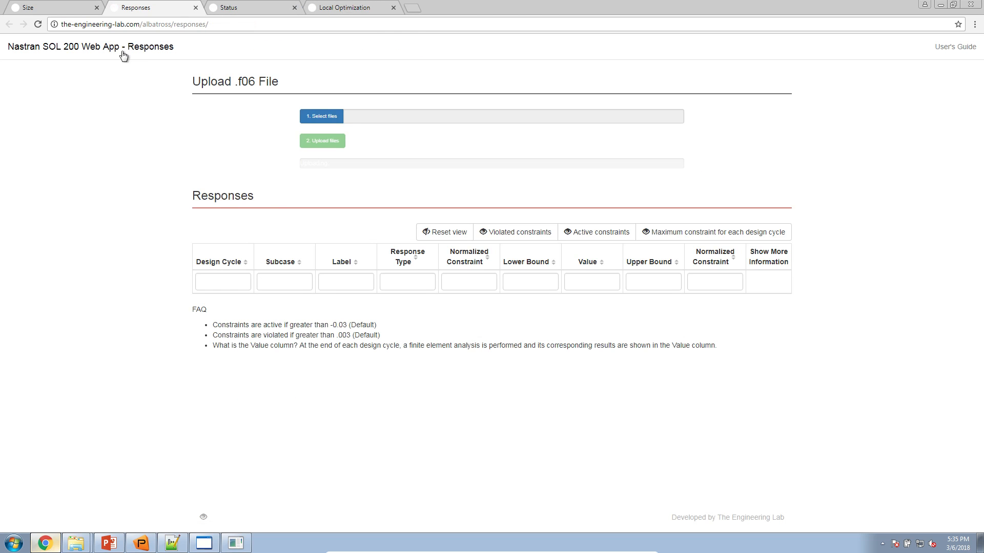
Return to the Size web app and examine the subcase assignment, the constraint r1 and the additional-response sections of its constraints
left_click(69, 11)
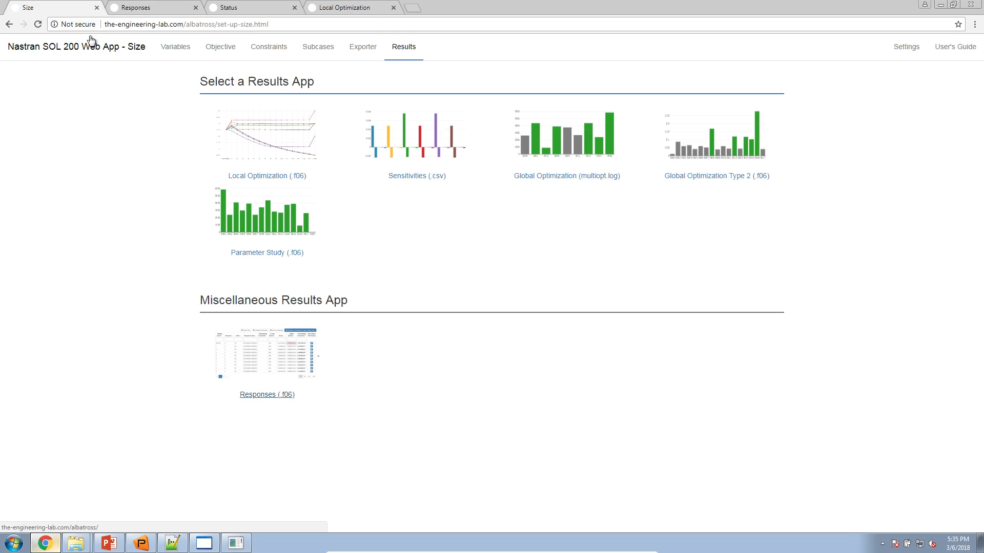
left_click(309, 46)
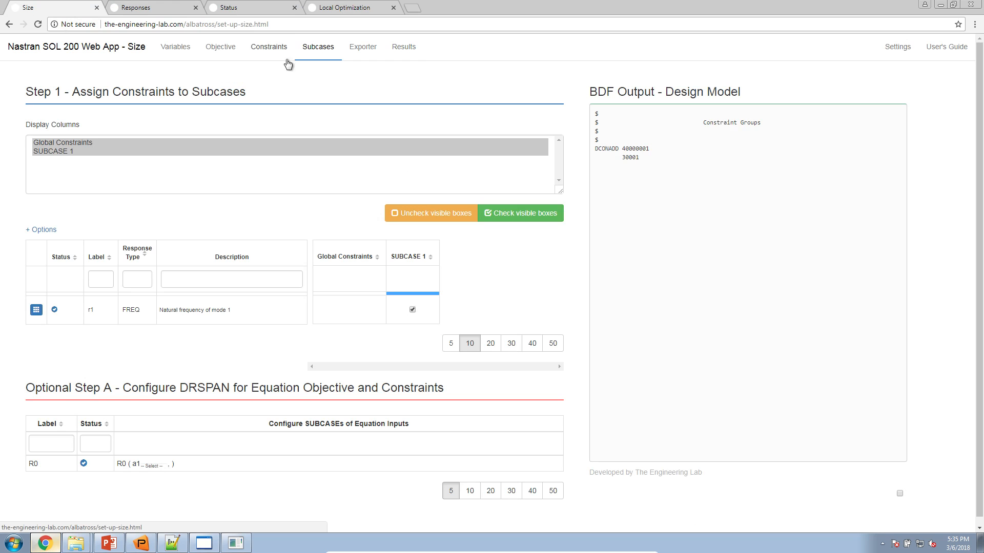
left_click(260, 56)
scroll(102, 413, "down", 7)
scroll(102, 413, "down", 7)
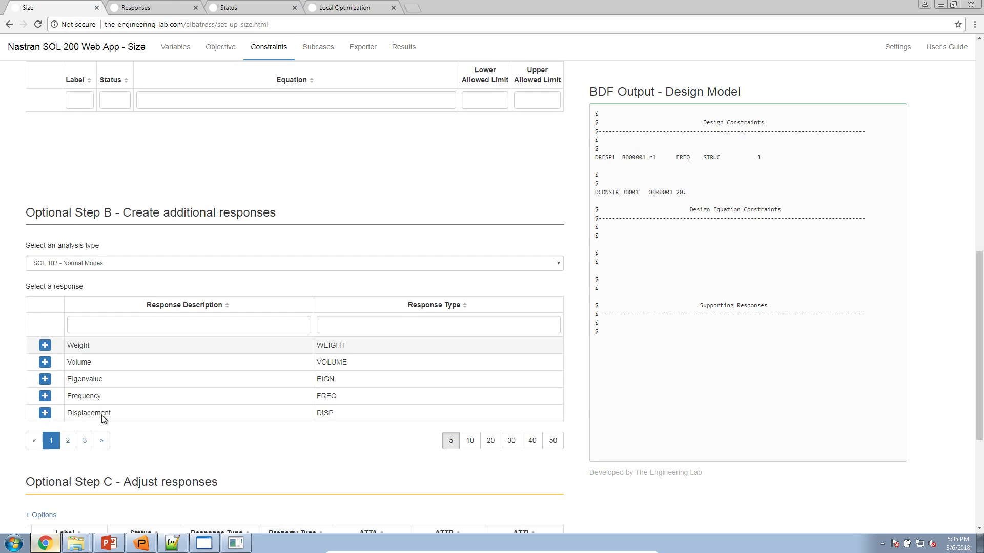
scroll(73, 399, "up", 3)
scroll(72, 399, "up", 5)
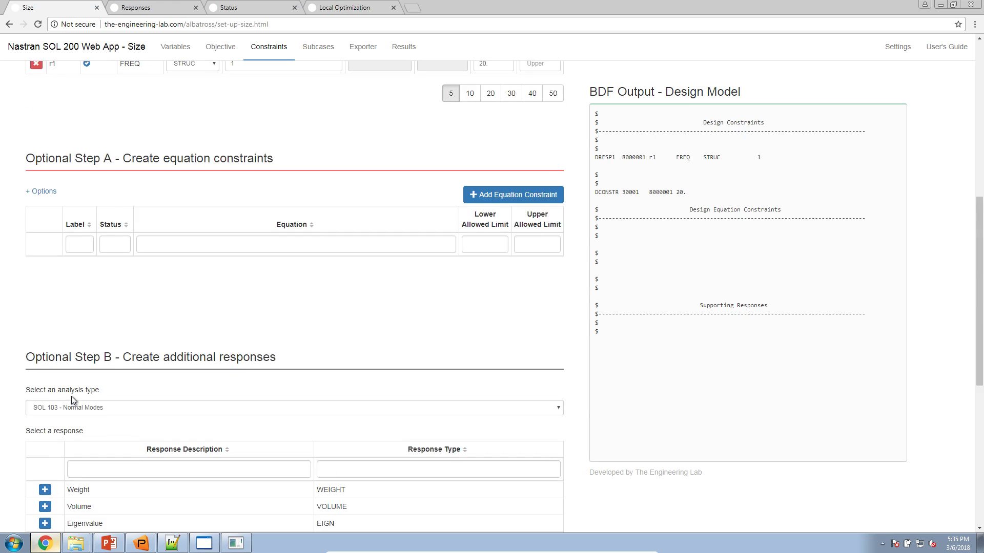
scroll(72, 400, "up", 5)
scroll(75, 395, "down", 12)
scroll(77, 396, "up", 9)
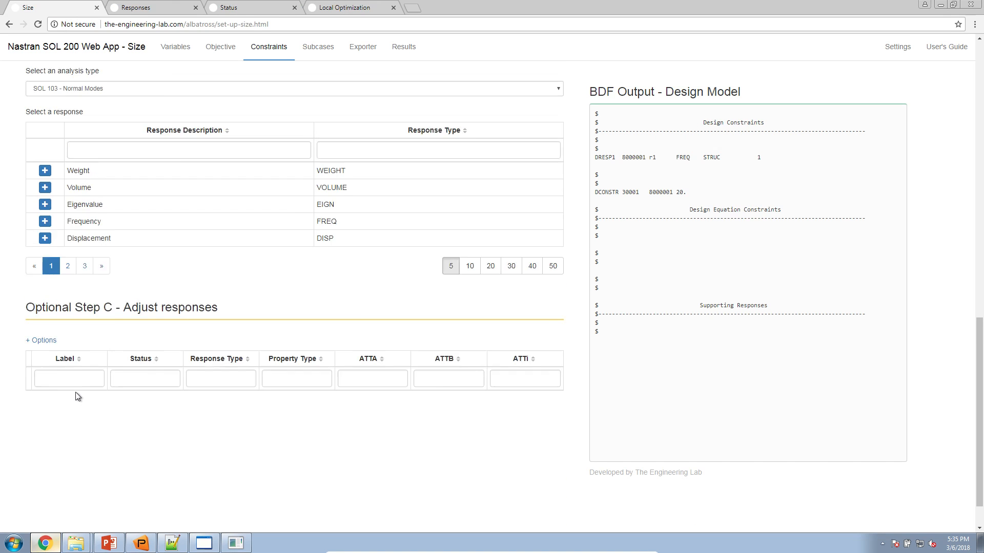
scroll(76, 395, "up", 4)
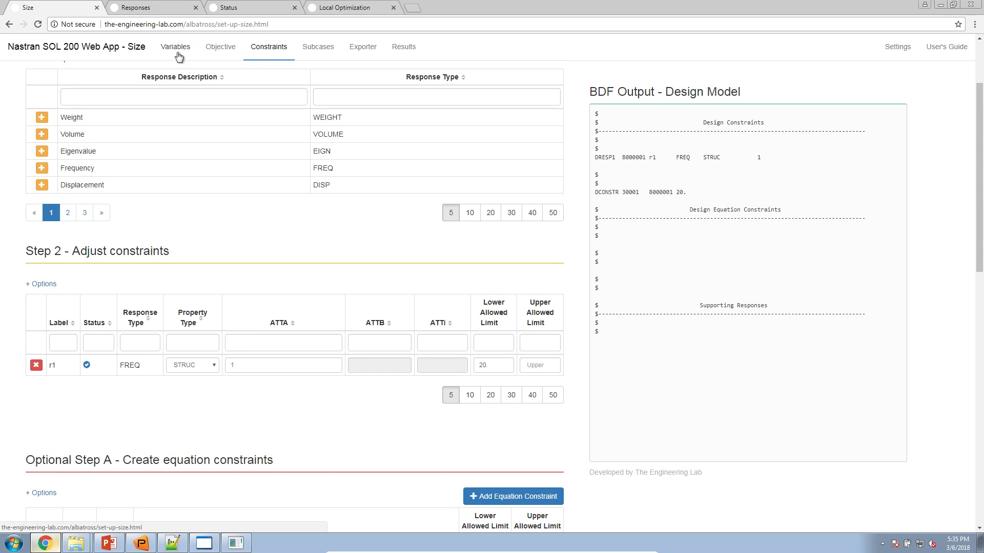
Open the Objective section and highlight the label of weight response a1
left_click(215, 51)
scroll(118, 326, "down", 3)
scroll(106, 326, "down", 1)
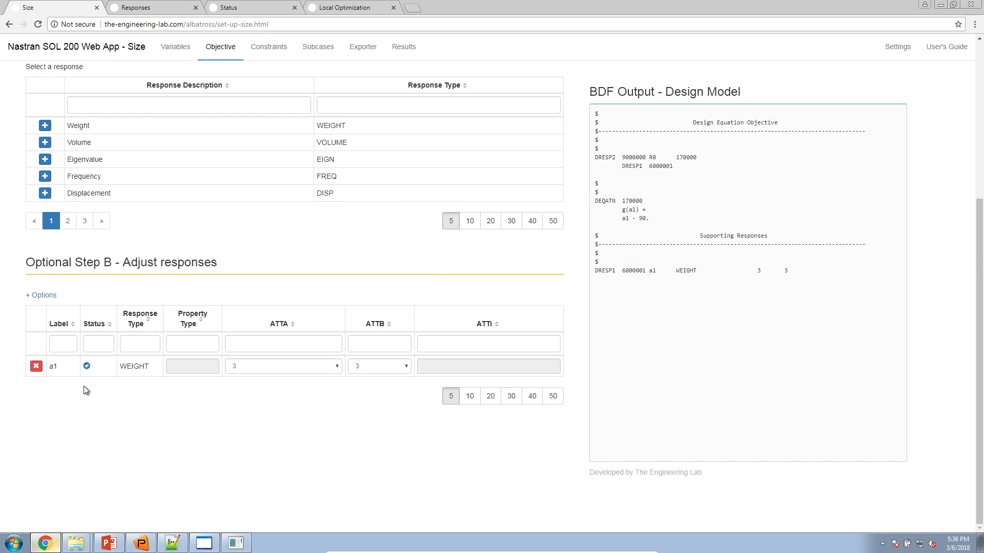
left_click(55, 367)
Check the Responses page and locate its entry among the Size web app's results apps
left_click(160, 7)
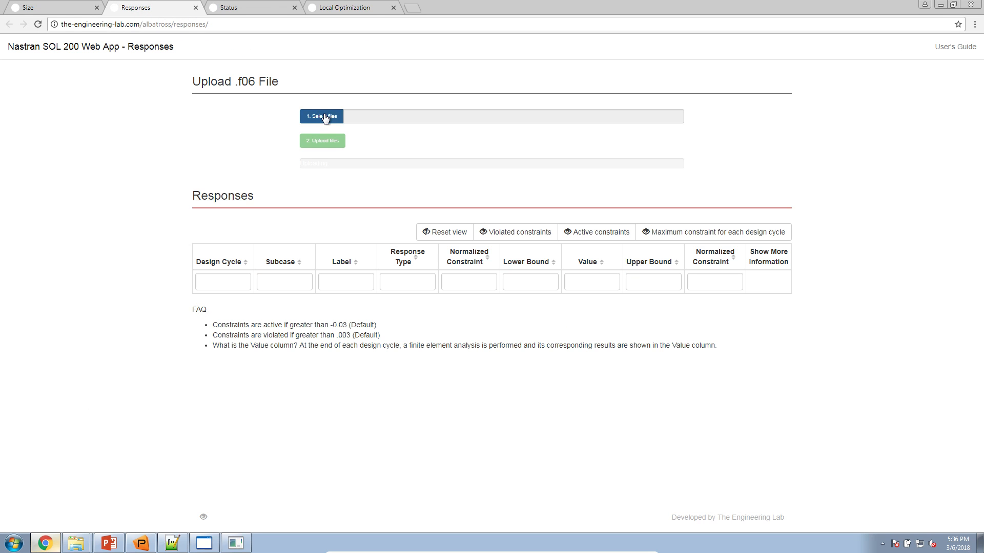
left_click(67, 9)
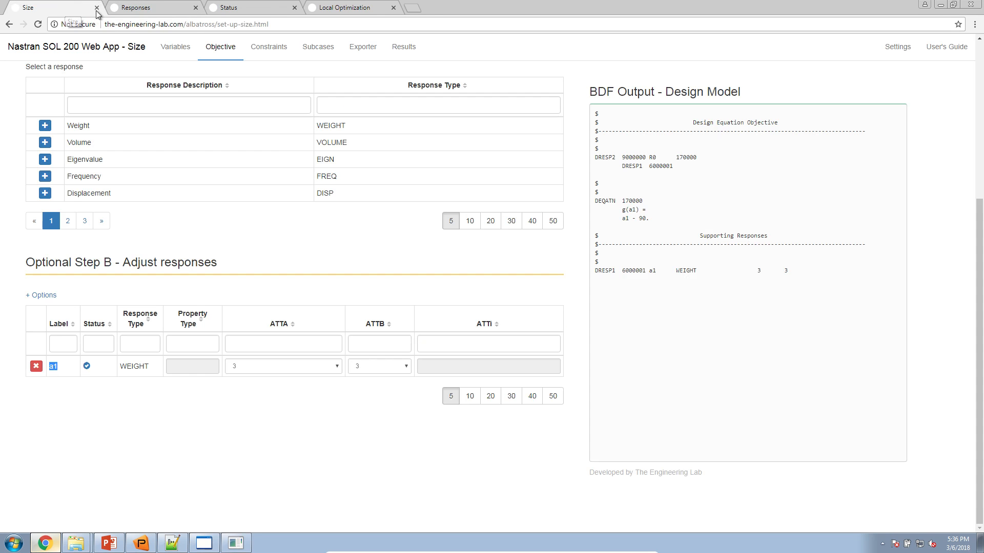
left_click(402, 47)
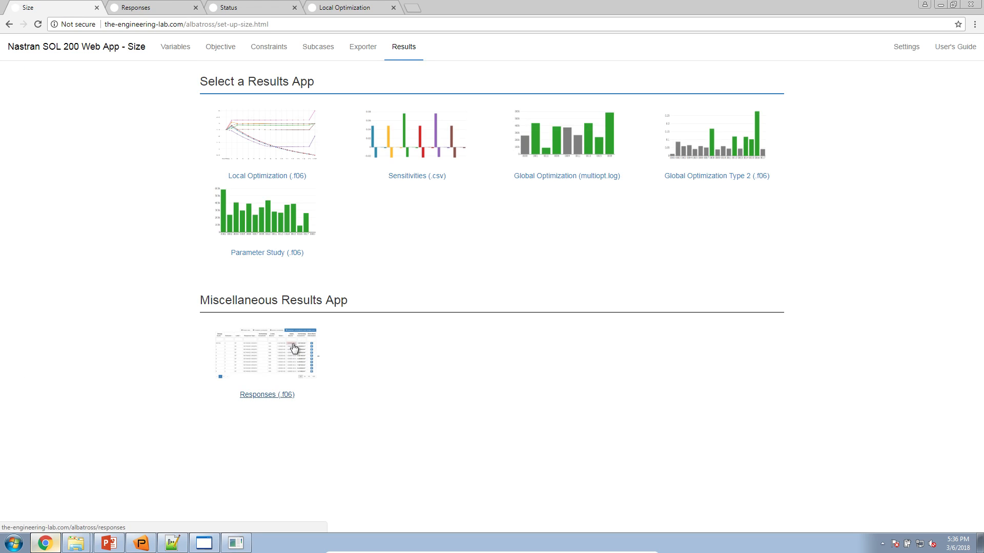
Upload model.f06 from Downloads, nastran_working_directory, to the Responses app
left_click(182, 9)
left_click(338, 109)
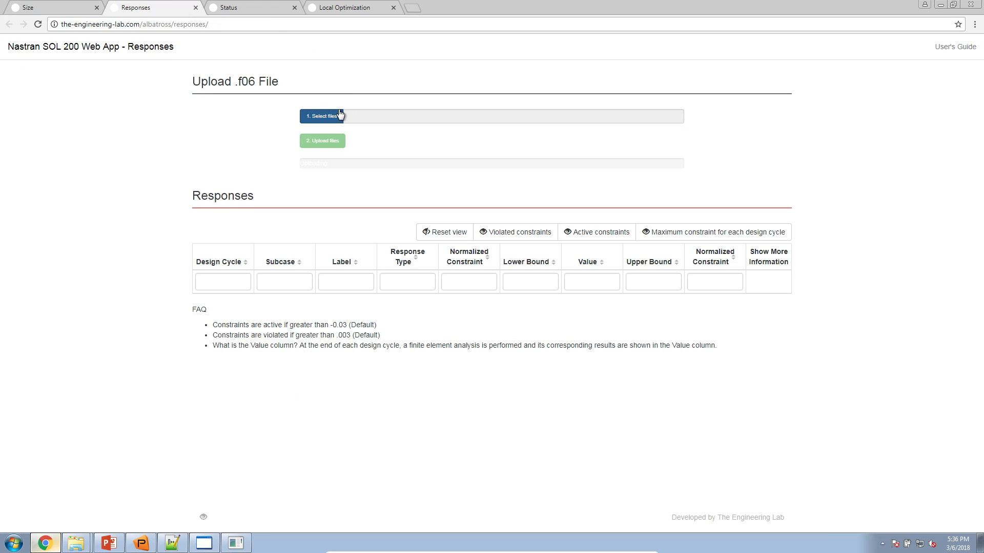
left_click(52, 82)
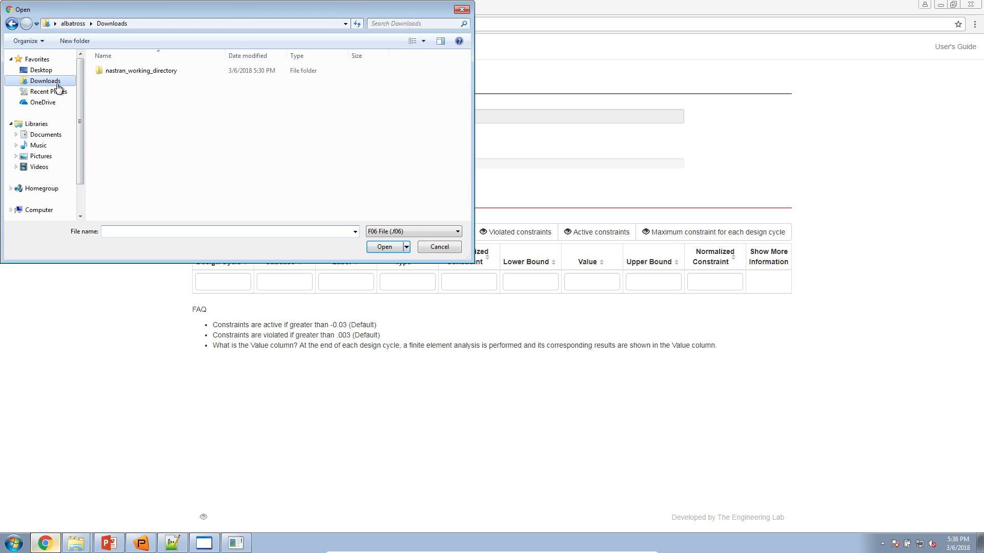
double_click(116, 72)
double_click(122, 81)
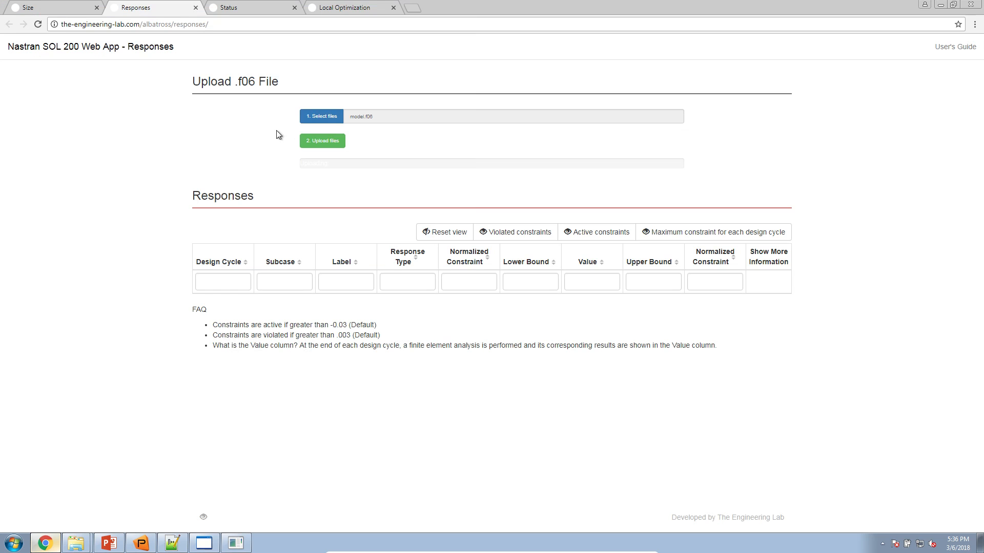
left_click(310, 140)
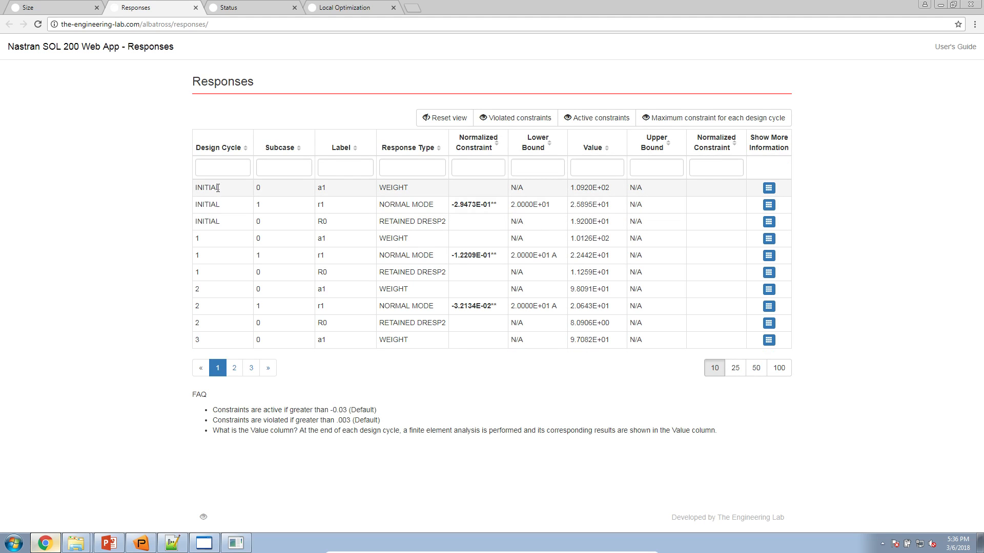
Highlight the initial a1 weight value in the Responses table and compare it with a1 in the Size app's objective equation
left_click_drag(198, 185, 329, 189)
left_click_drag(572, 189, 618, 192)
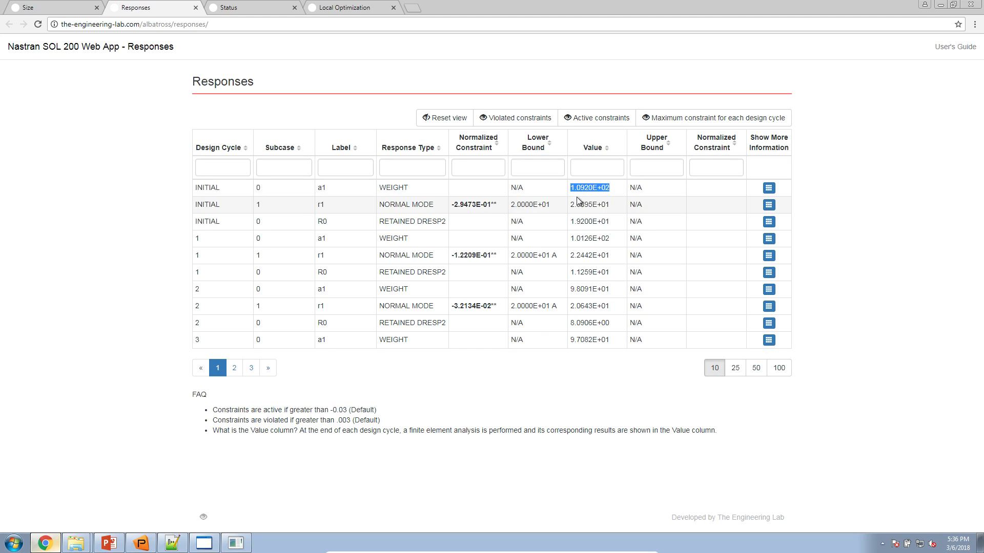
left_click(36, 8)
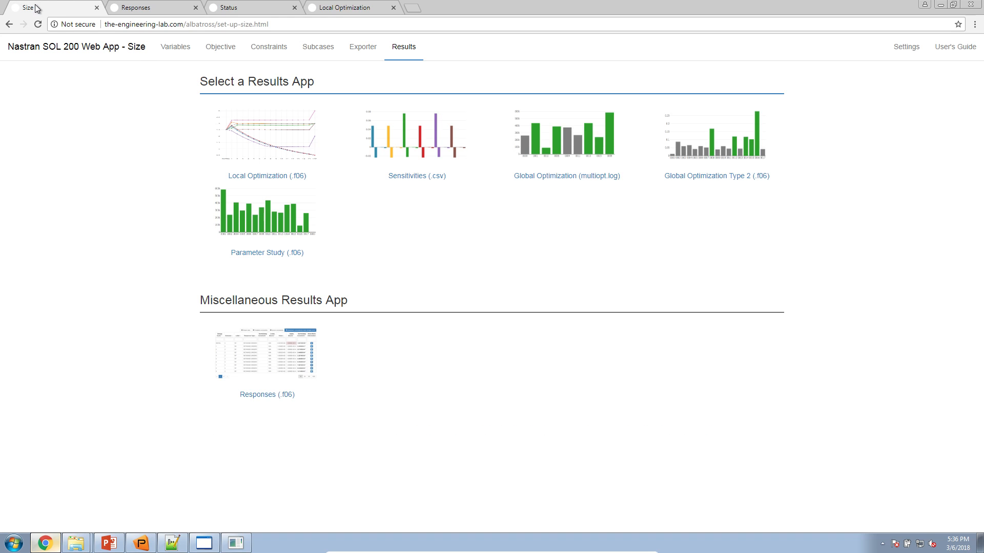
left_click(274, 52)
left_click(234, 53)
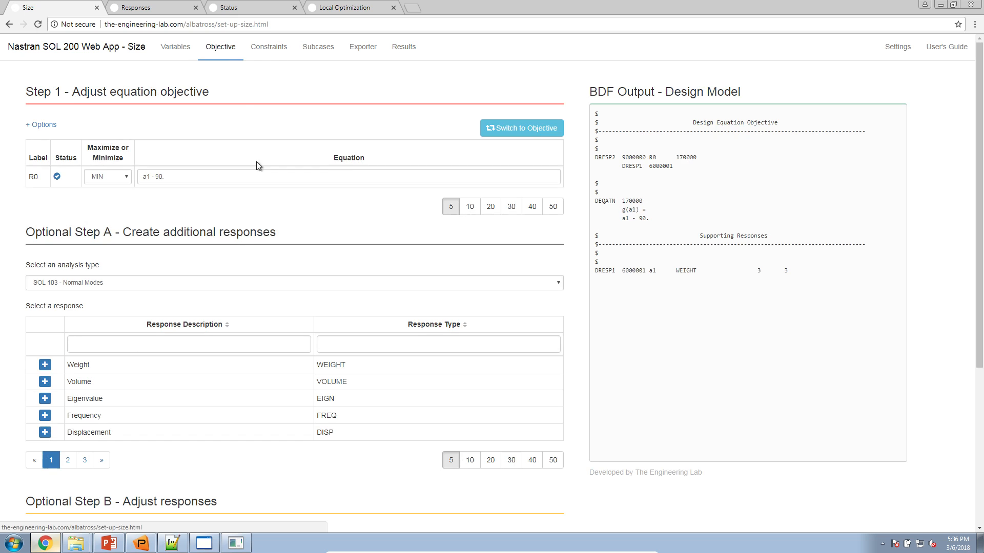
left_click(147, 176)
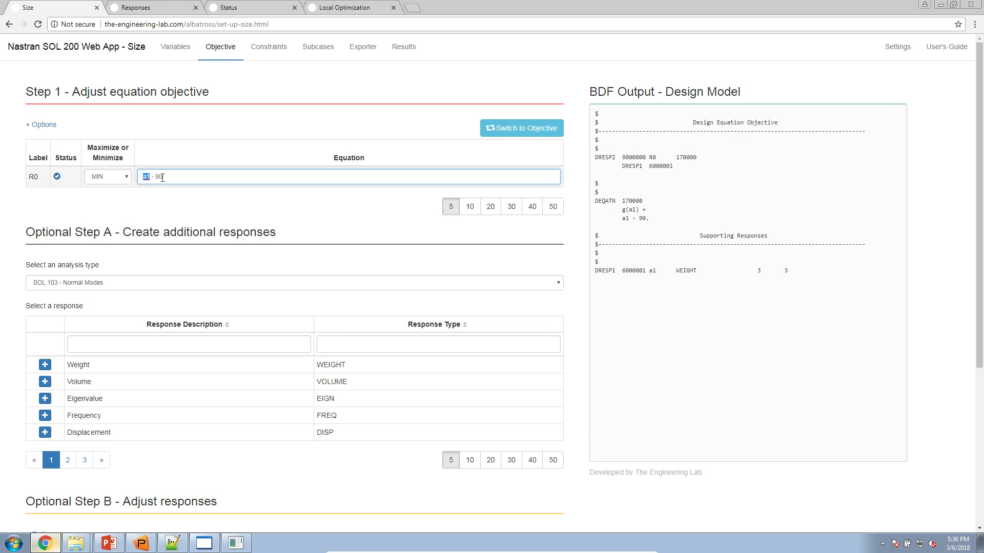
left_click(182, 8)
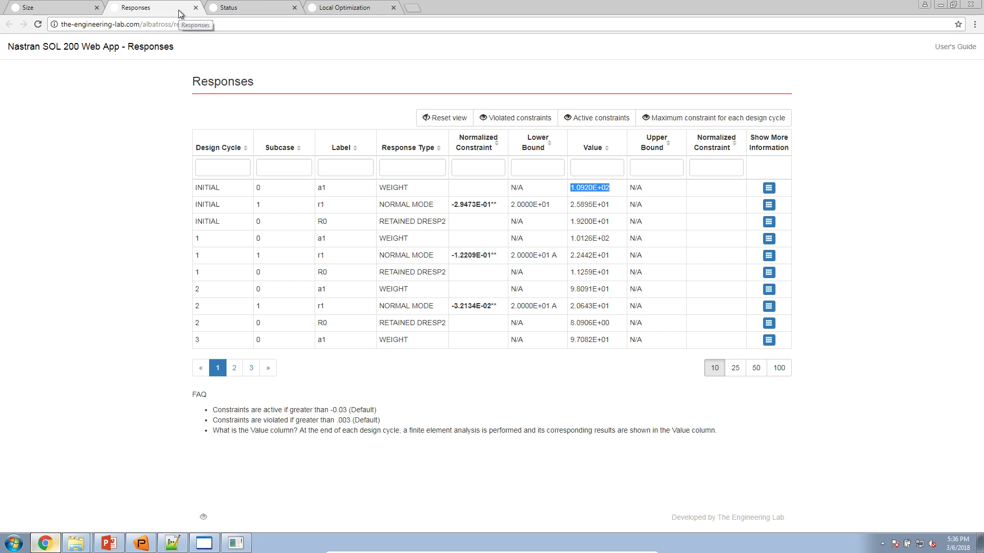
Highlight the objective label R0 in the Size app and examine the initial R0 row in the Responses table
left_click(64, 9)
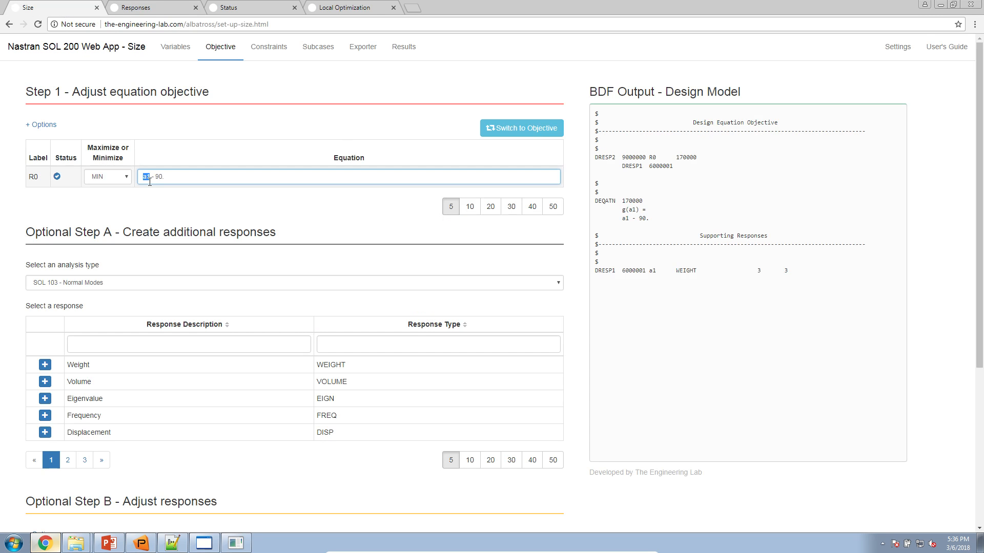
double_click(33, 176)
left_click(122, 8)
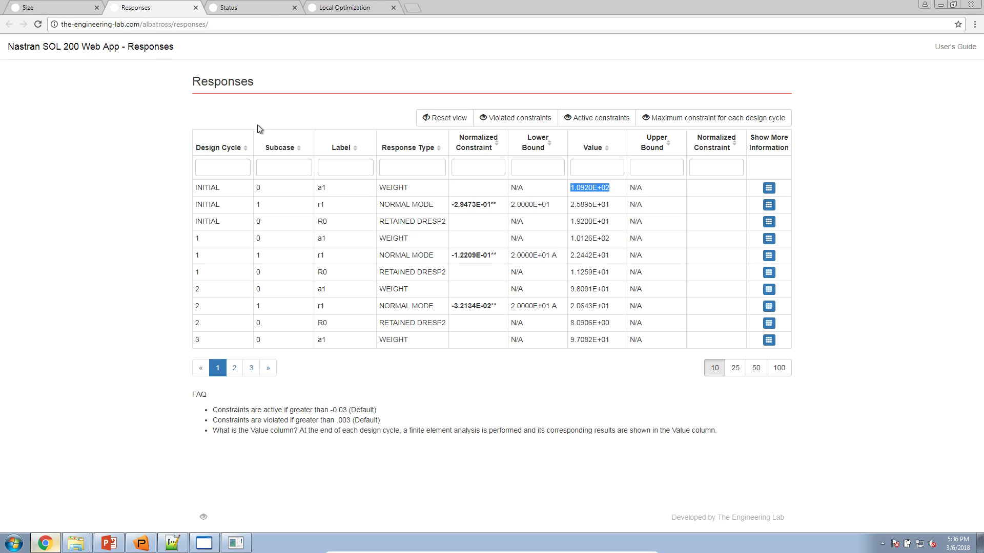
left_click_drag(196, 220, 799, 216)
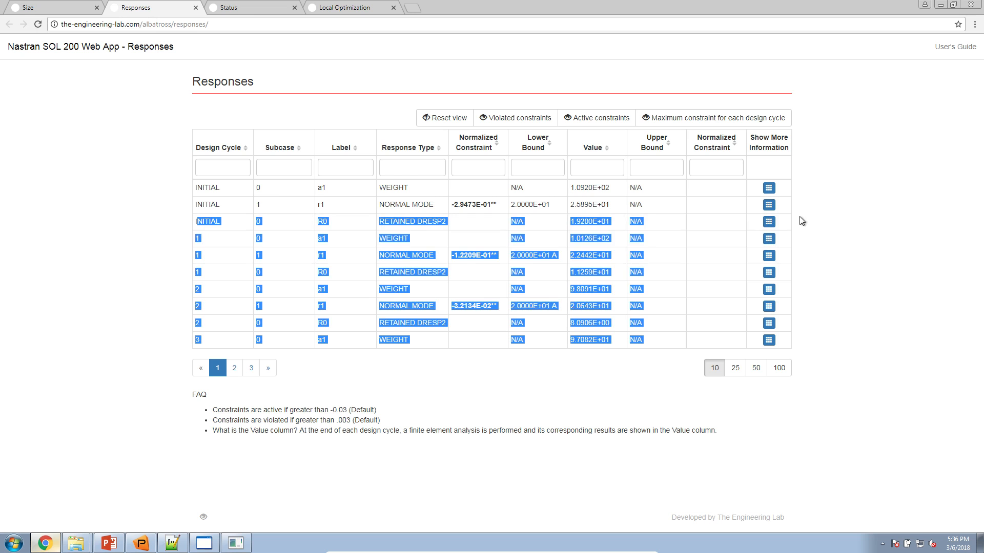
left_click(800, 216)
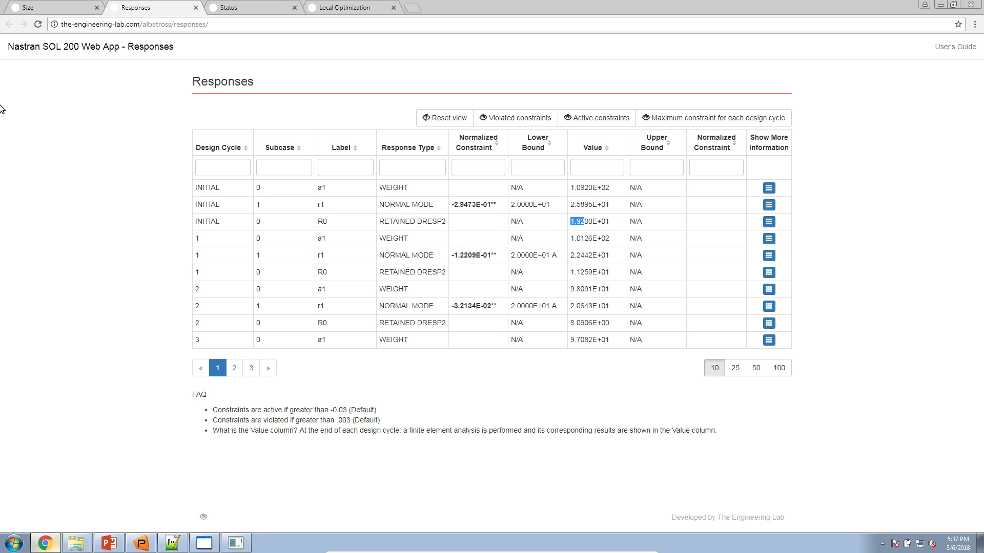
Check the initial R0 value against the equation a1 - 90 using the 109-90 Google calculation in Chromium
left_click(42, 8)
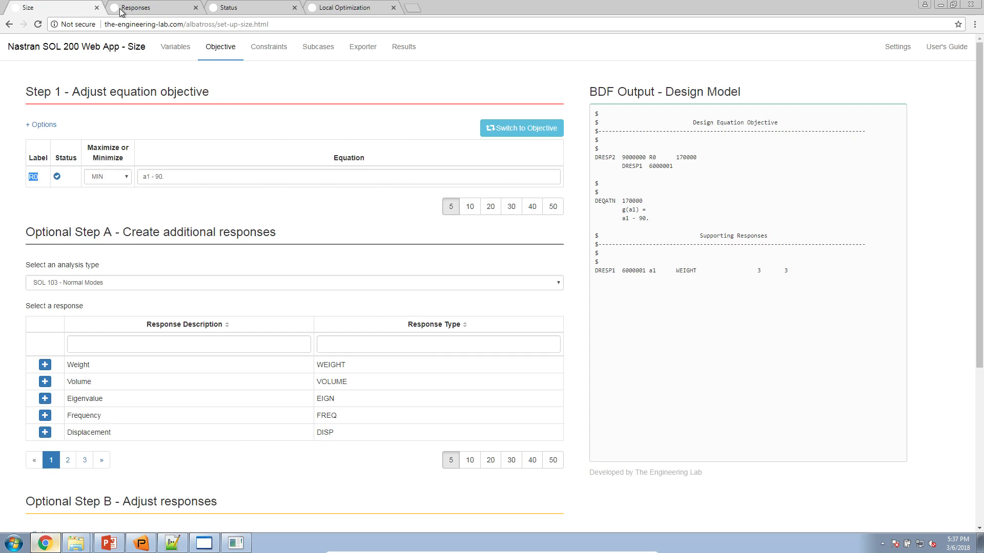
left_click(122, 11)
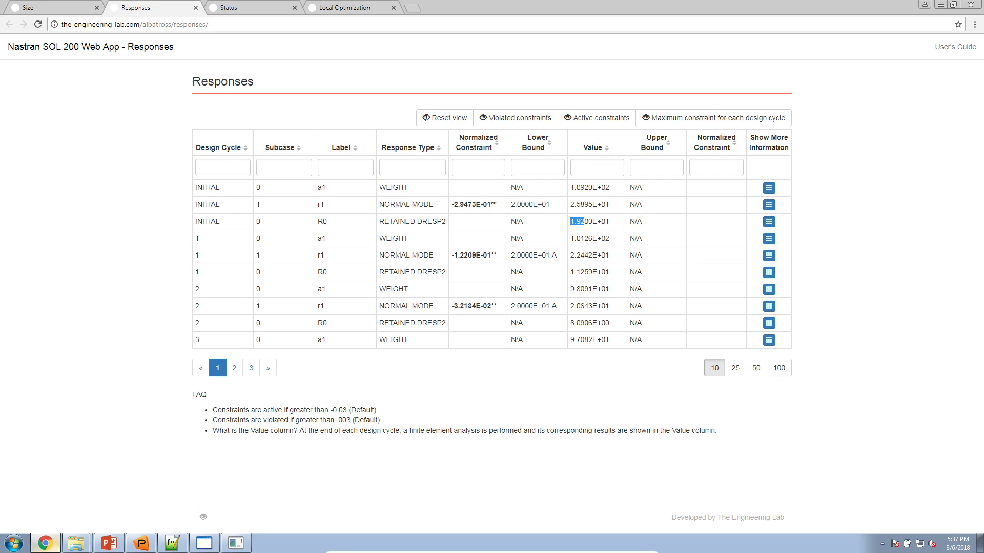
left_click_drag(983, 461, 667, 258)
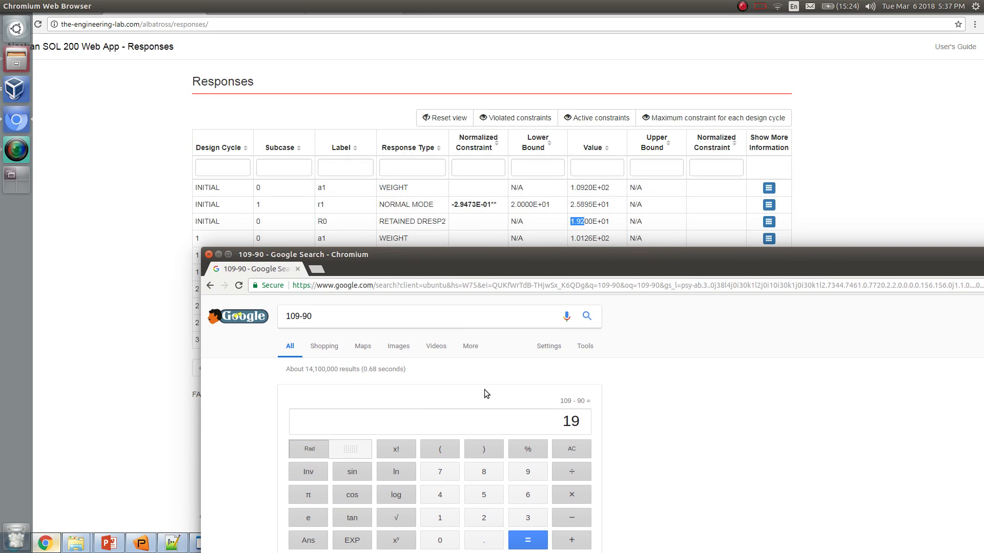
left_click_drag(300, 316, 320, 316)
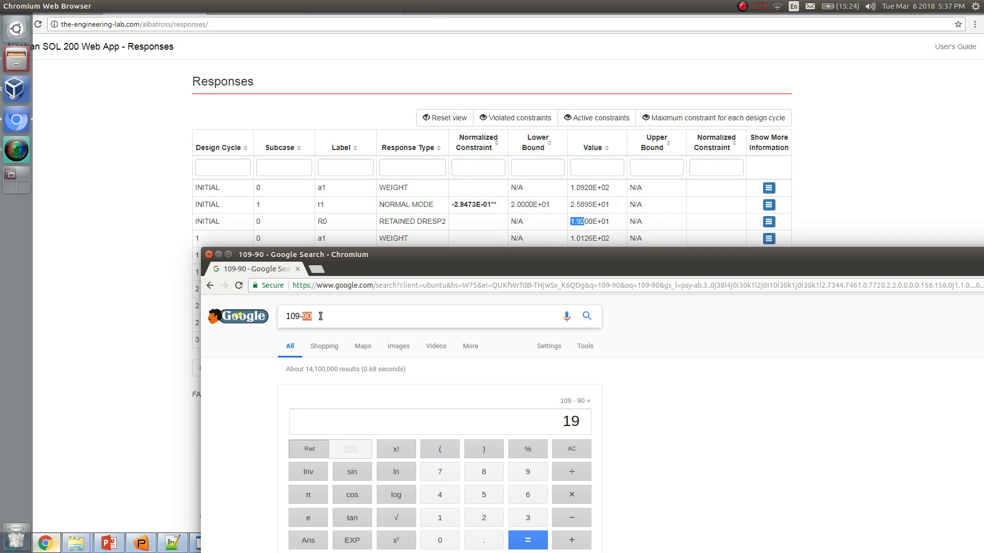
left_click_drag(338, 256, 332, 244)
left_click(592, 408)
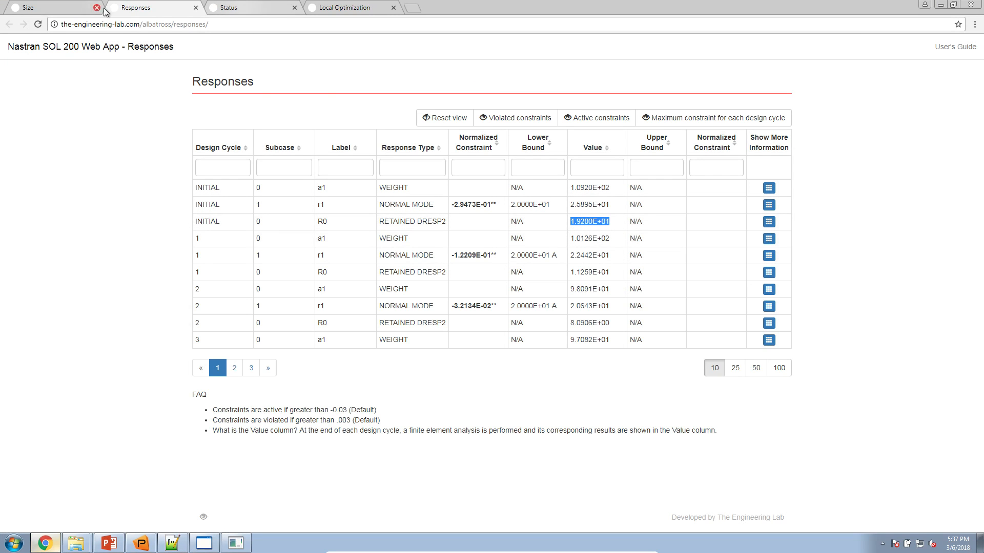
Place the Local Optimization results beside the Responses page, highlight the Normalized Constraints heading and examine the plot's initial point
left_click_drag(344, 7, 246, 7)
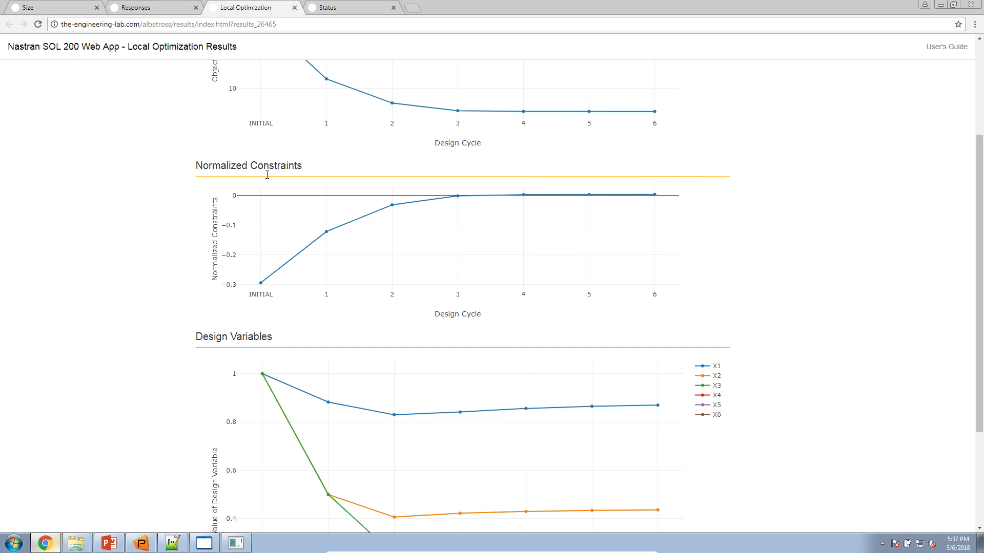
mouse_move(257, 280)
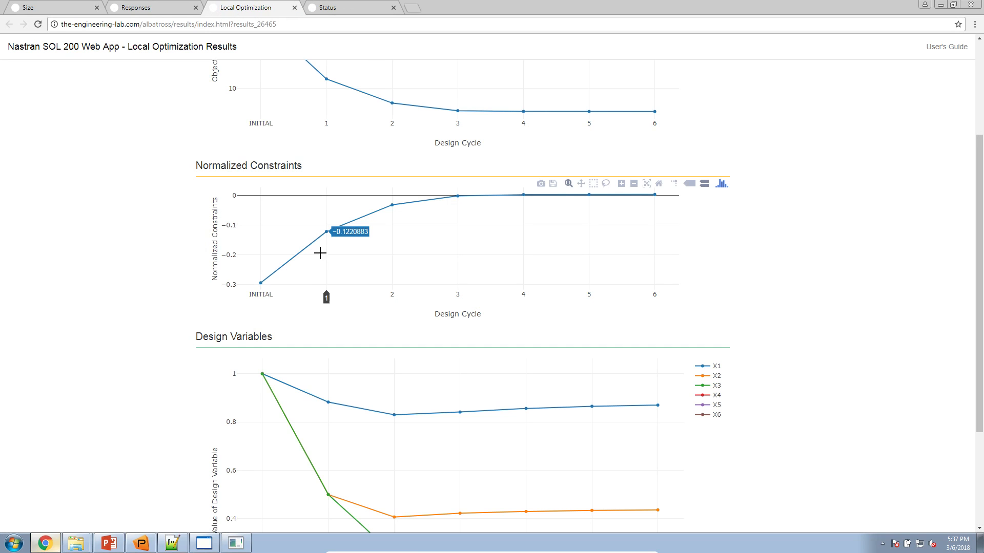
left_click_drag(197, 162, 310, 169)
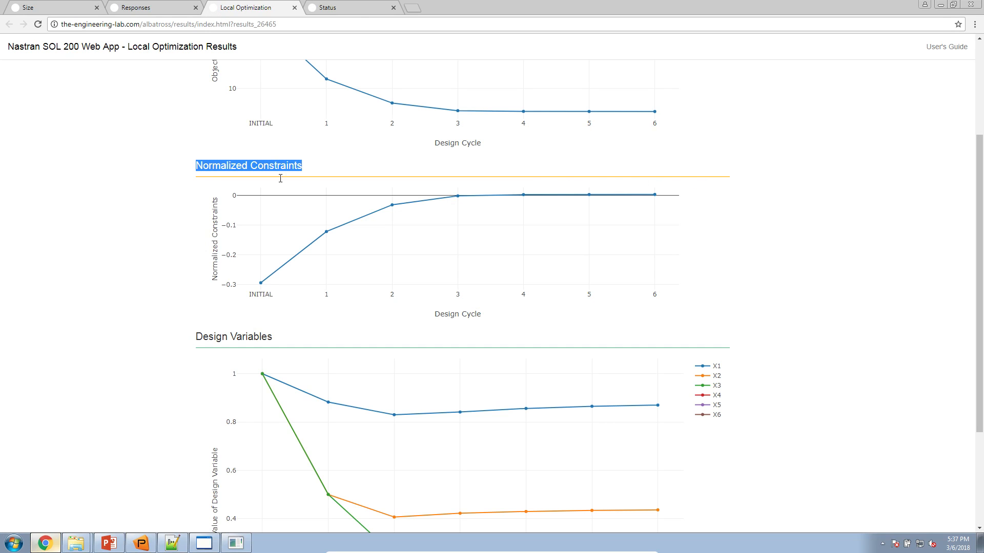
mouse_move(261, 282)
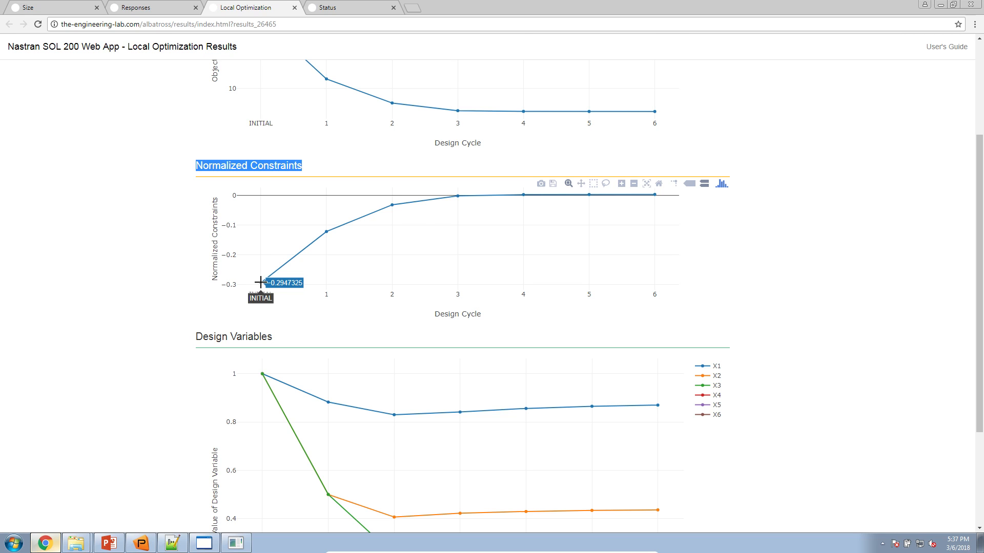
Filter the Responses table to the maximum constraint for each design cycle and compare the initial row with the Normalized Constraints plot
left_click(170, 8)
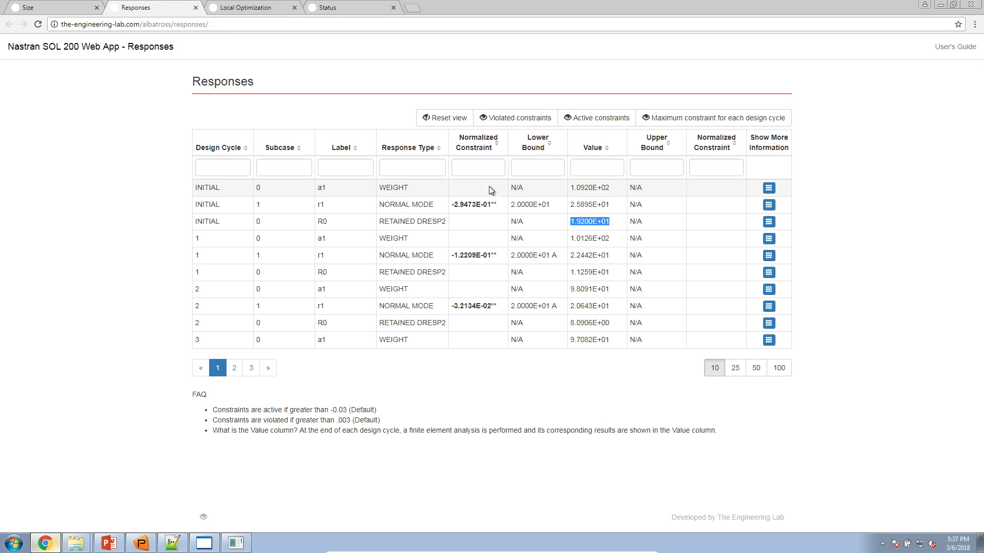
left_click(693, 125)
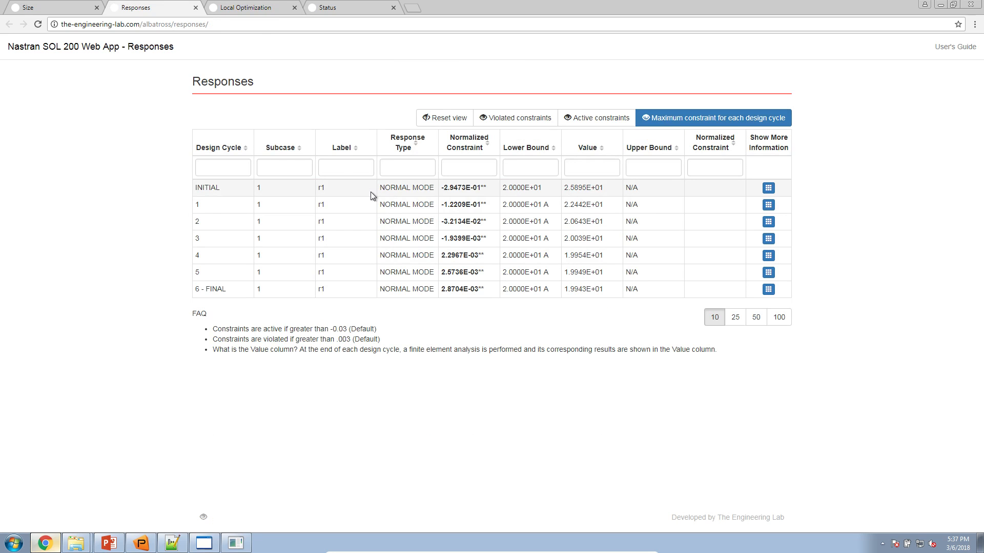
left_click(258, 10)
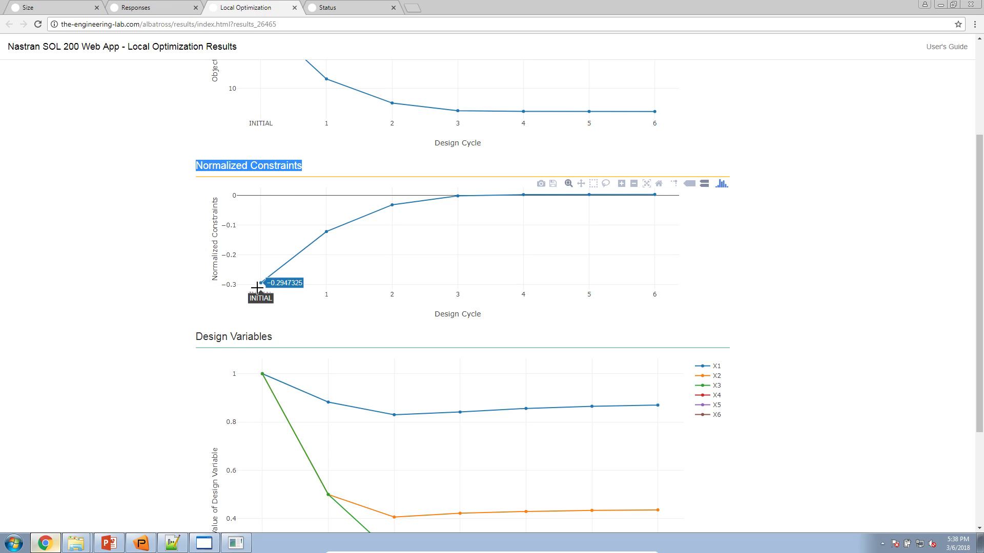
left_click(178, 9)
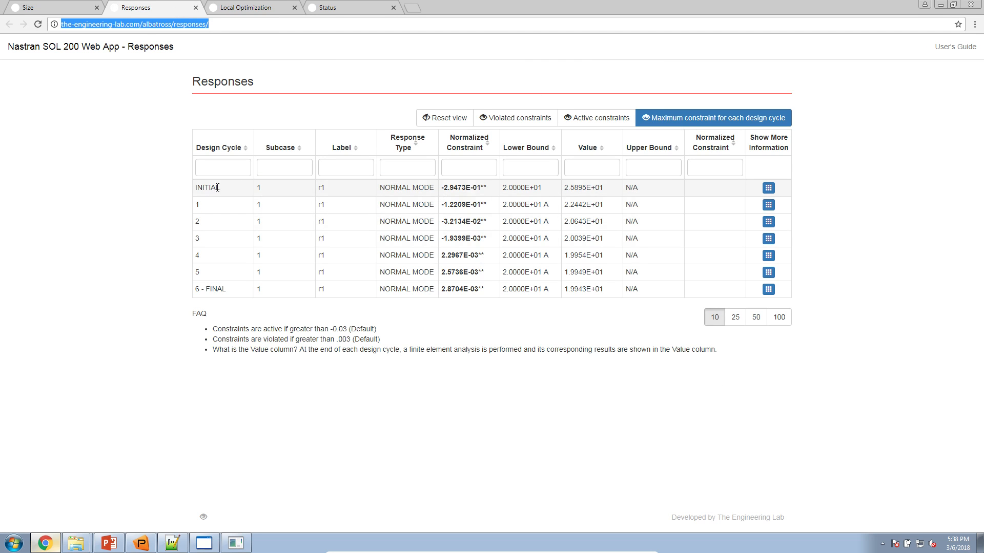
Highlight the initial r1 normalized constraint and response type, and show more information to highlight its mode number
left_click(443, 188)
left_click_drag(443, 187, 485, 186)
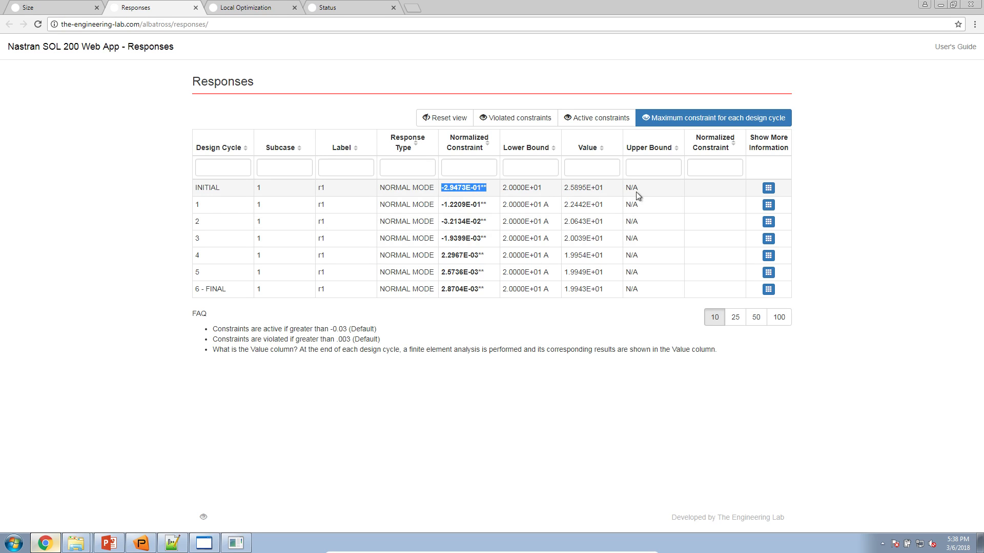
triple_click(382, 188)
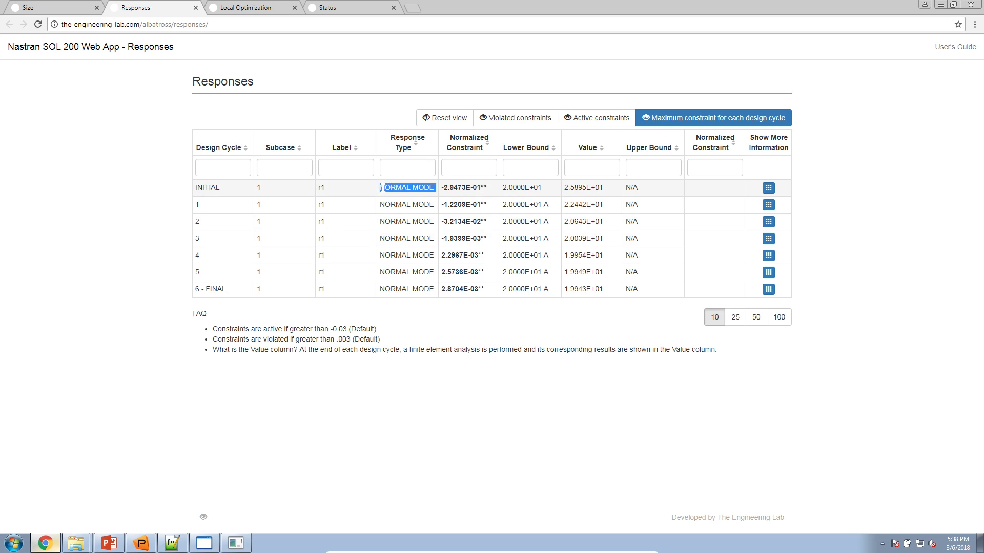
left_click(768, 188)
left_click_drag(766, 190, 773, 191)
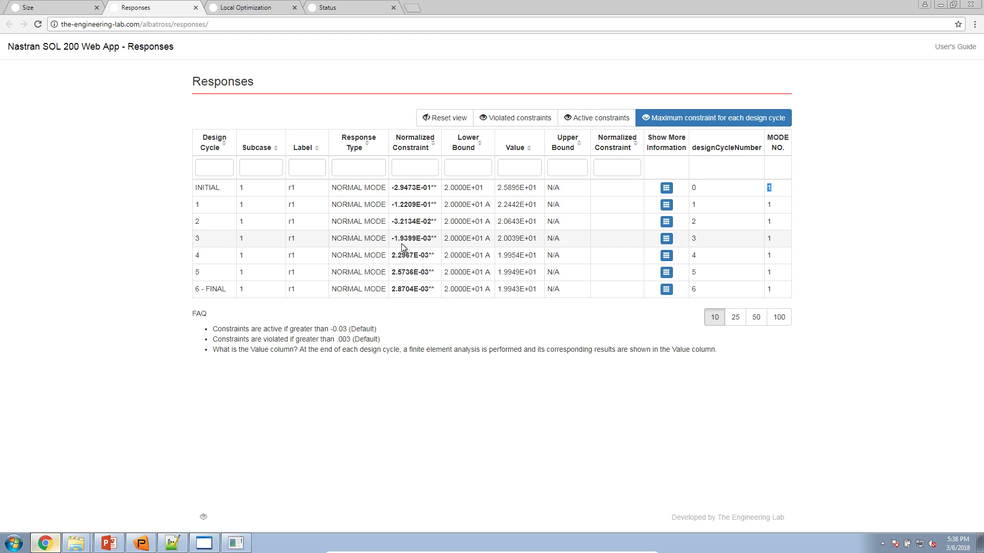
Detach Local Optimization into its own window, set it side by side with Responses and widen it to fit the full plots
left_click_drag(450, 6, 0, 215)
left_click_drag(241, 21, 983, 139)
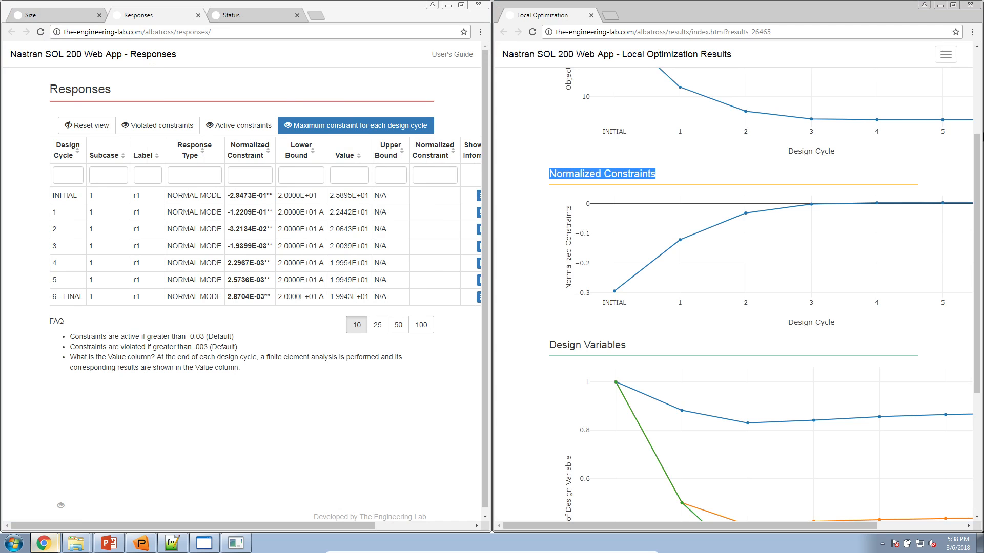
left_click(500, 282)
left_click_drag(493, 289, 372, 289)
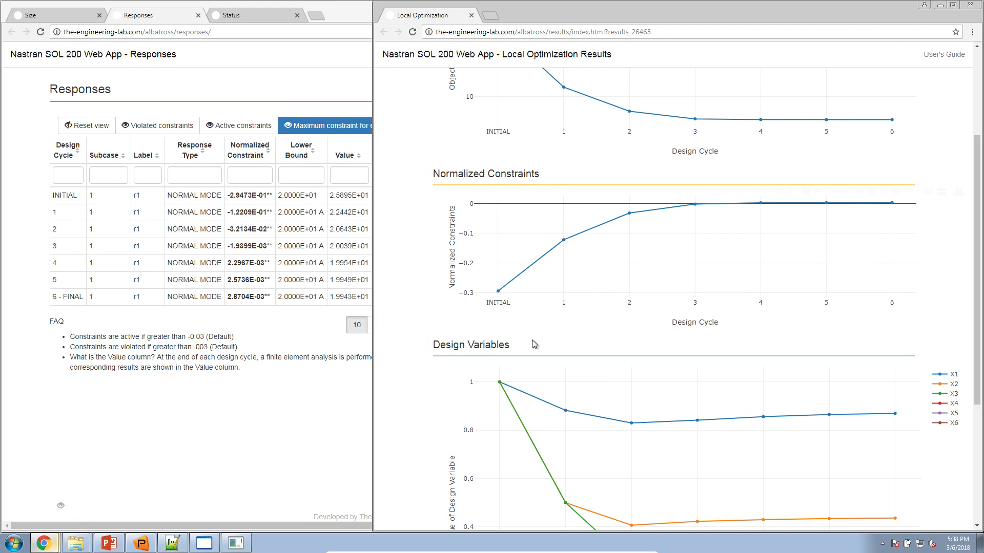
Compare the Normalized Constraints plot with the Responses table and highlight the initial r1 normalized constraint and value
mouse_move(554, 242)
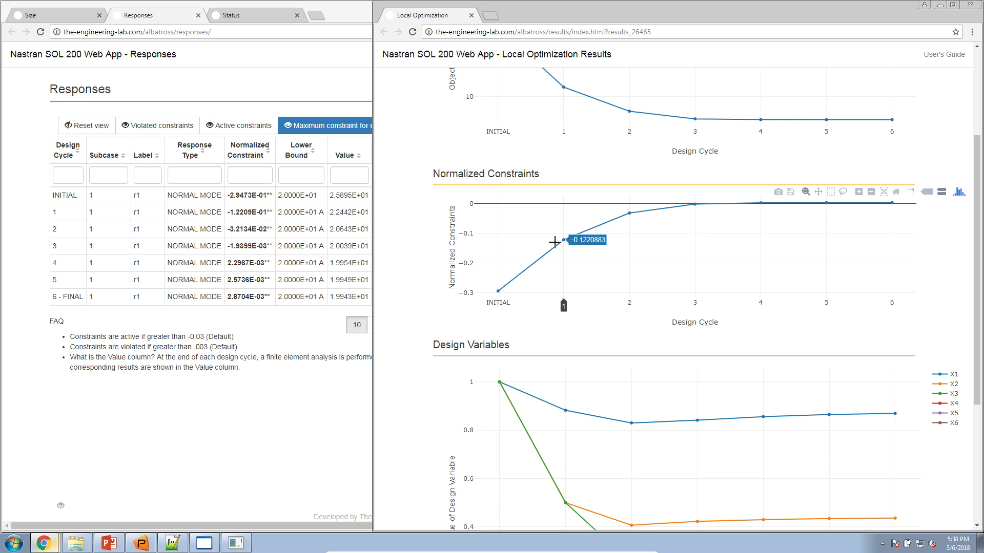
left_click(262, 321)
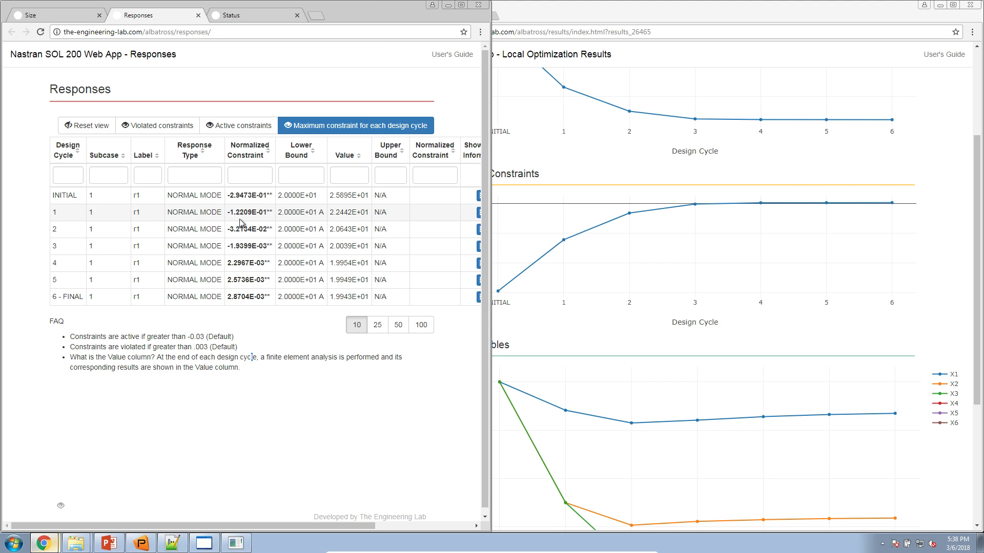
left_click_drag(225, 196, 266, 196)
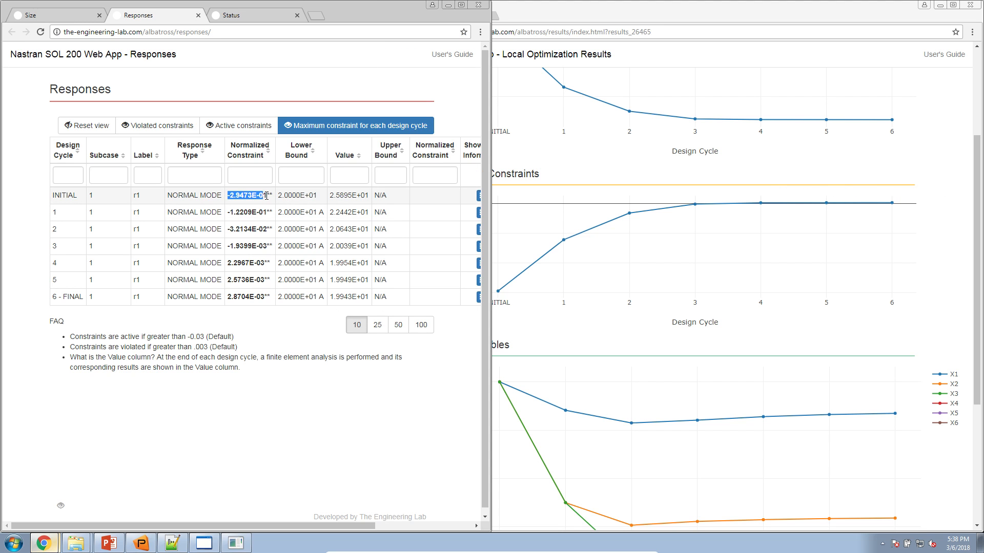
left_click_drag(329, 196, 370, 201)
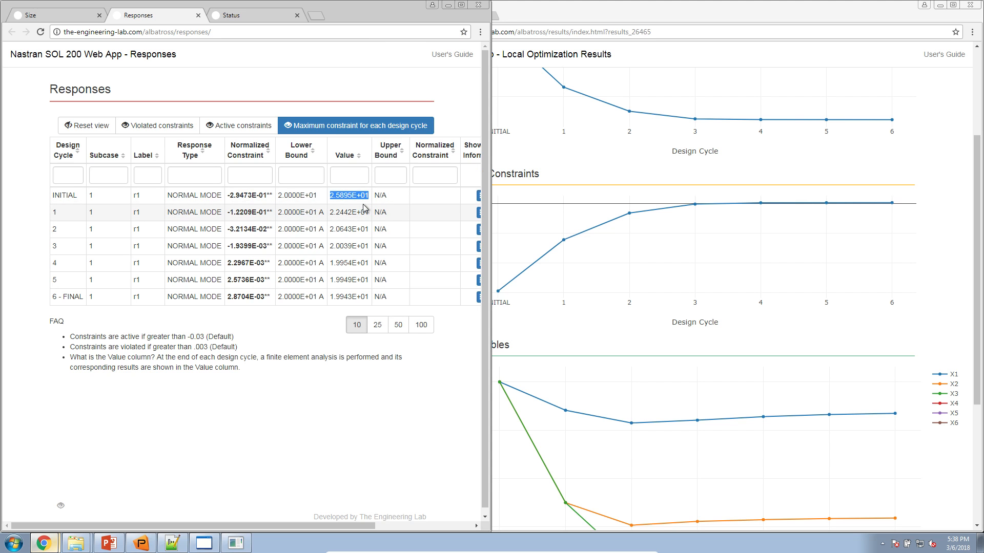
left_click_drag(330, 196, 364, 197)
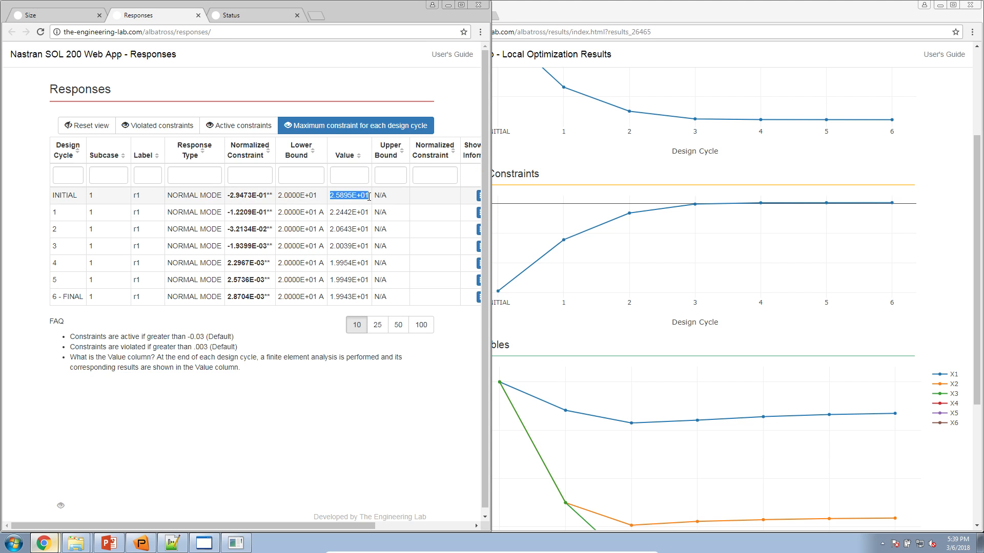
Switch to Patran to check the initial Mode 1 frequency in the result cases, and return to the Responses table
left_click(150, 542)
left_click(922, 191)
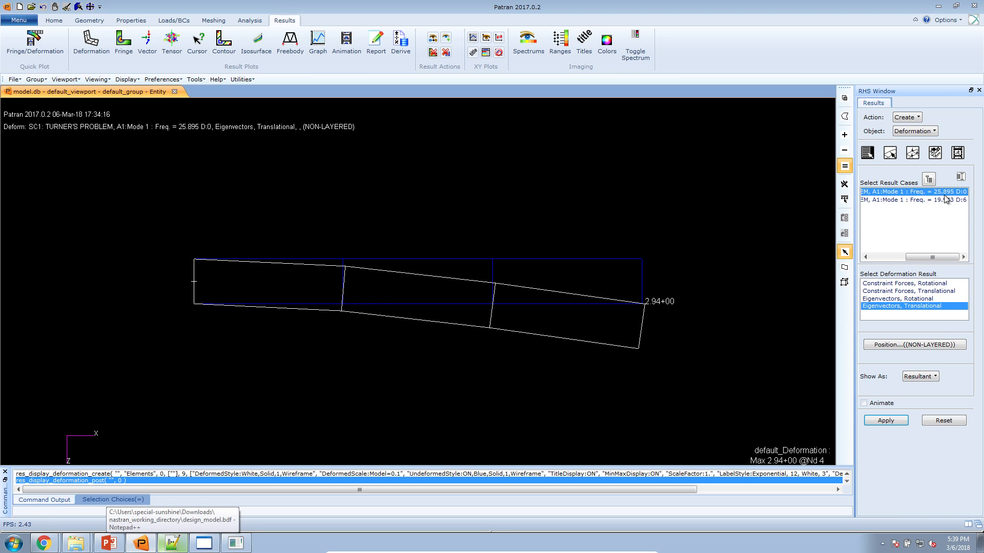
left_click(938, 6)
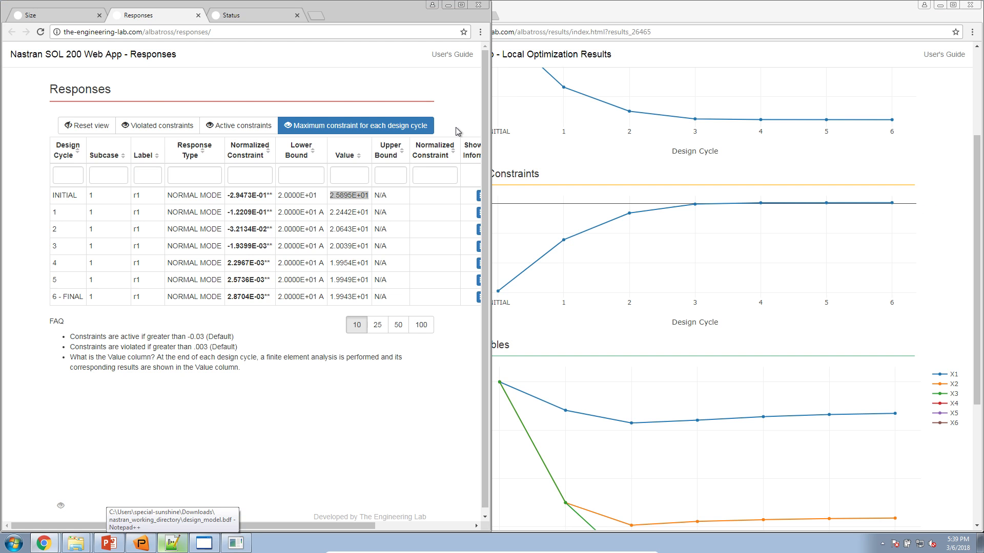
Review the r1 values over the design cycles and examine the final-cycle point in the Normalized Constraints plot
left_click_drag(329, 214, 342, 231)
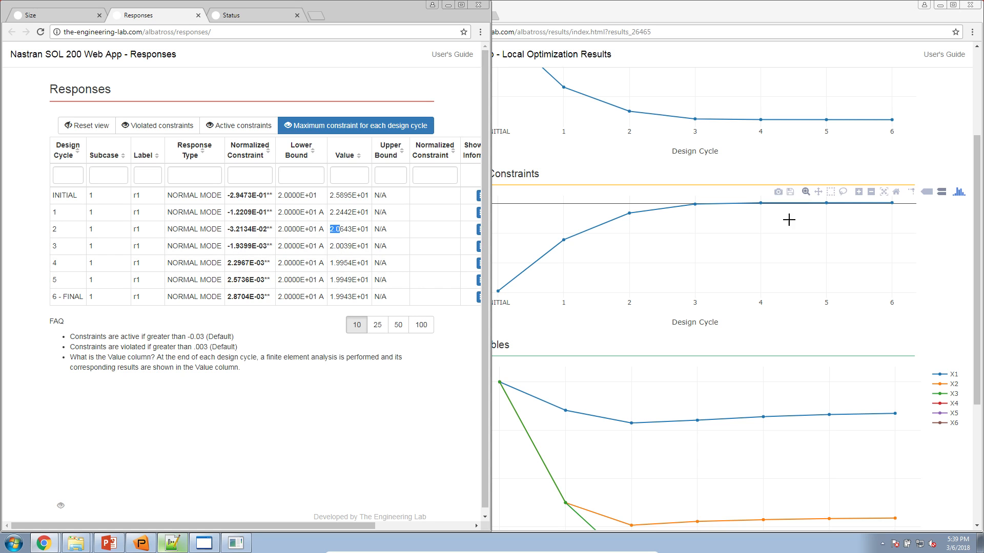
mouse_move(889, 209)
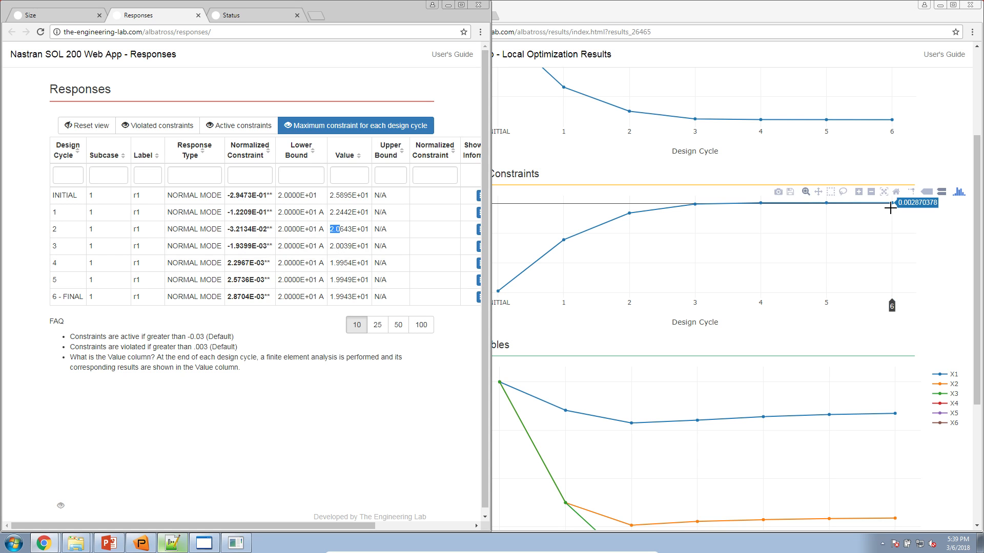
left_click(788, 180)
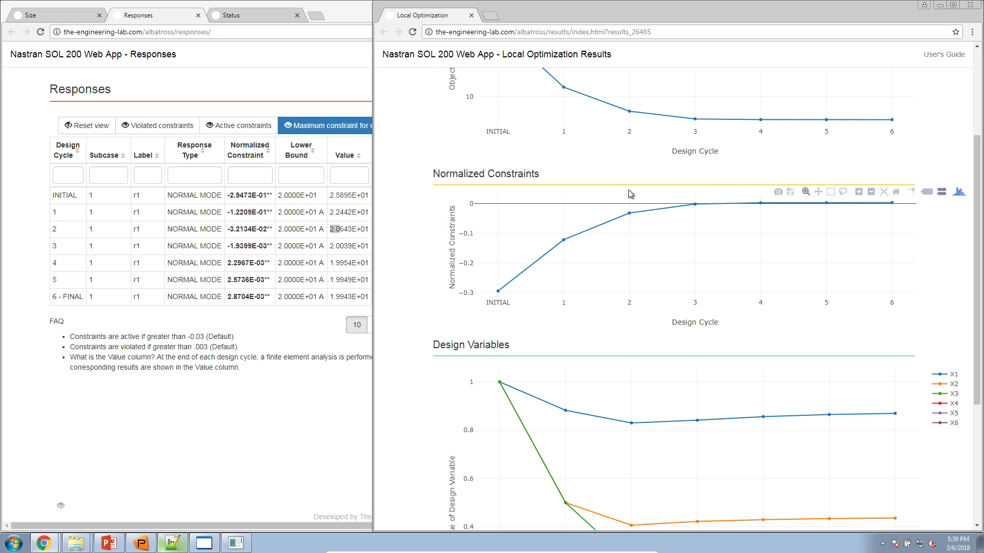
Switch to PowerPoint and present slide 12, "Goal: Use Nastran SOL 200 Optimization", as a slide show
left_click(109, 543)
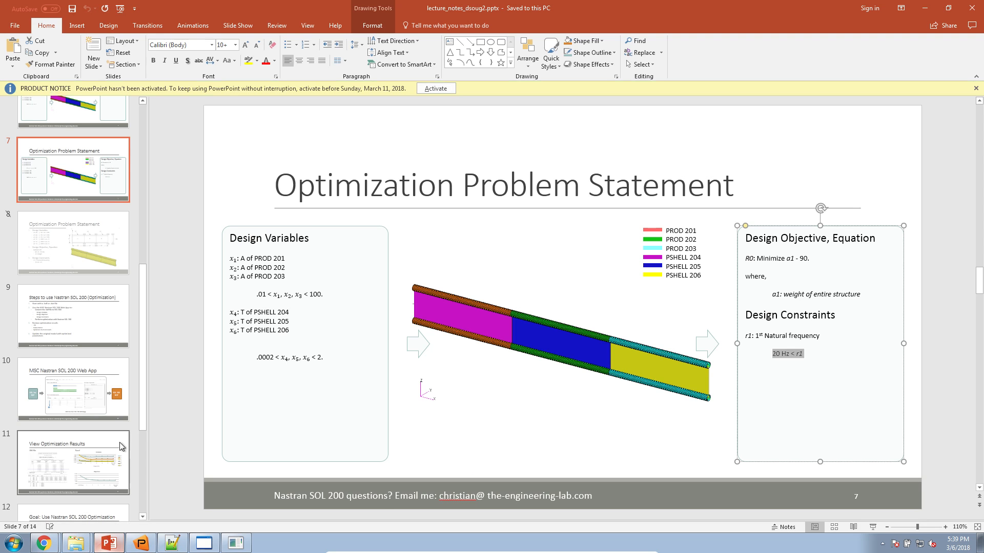
scroll(121, 447, "down", 4)
left_click(104, 313)
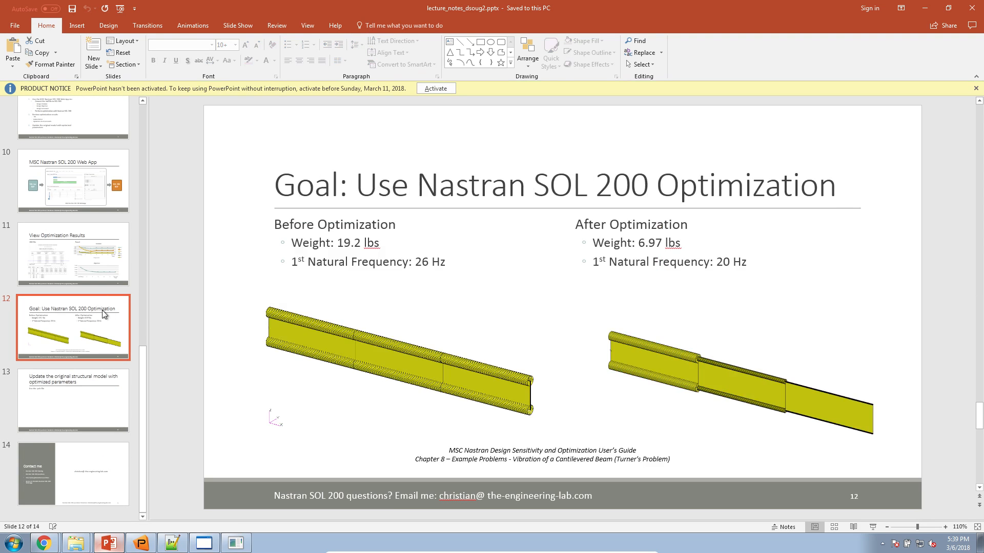
left_click(873, 528)
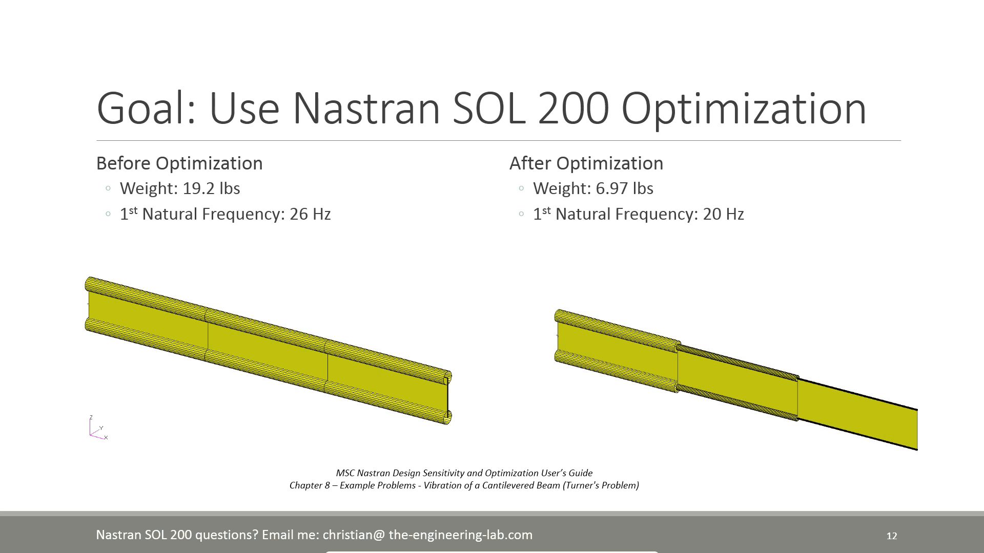
Use the Pen to connect the before and after weights, underline 26 Hz and 20 Hz, and draw an arrow between the two beam models
left_click(48, 543)
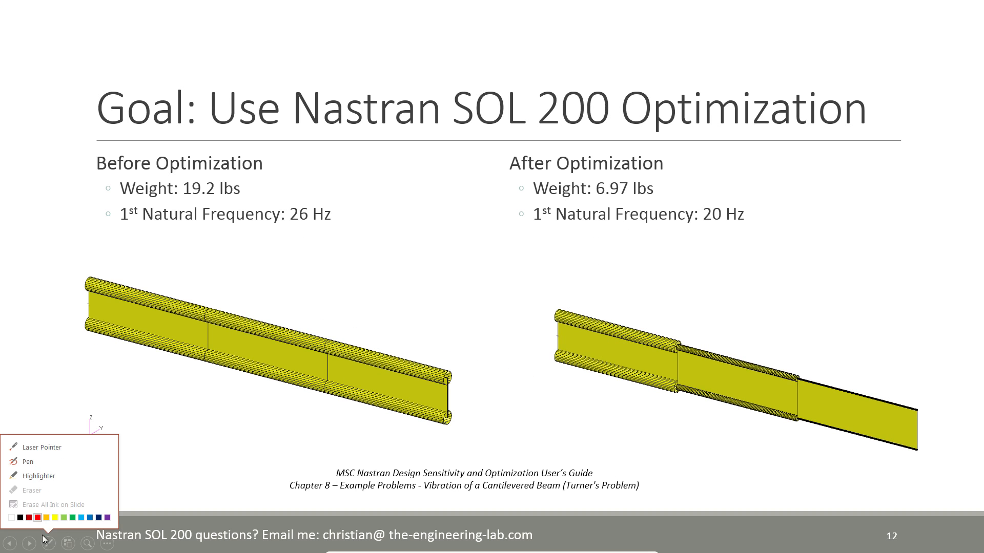
left_click(41, 468)
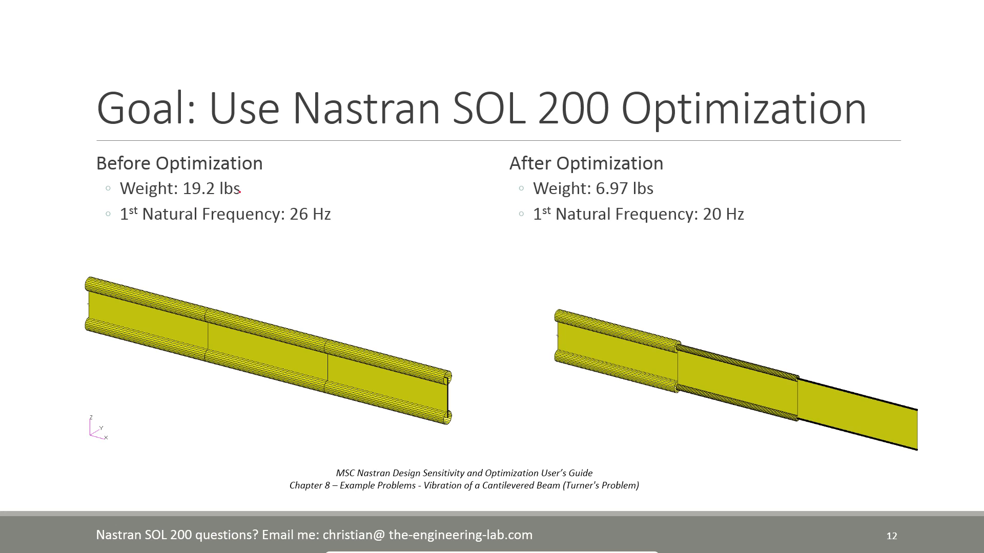
mouse_move(247, 191)
left_mouse_down()
mouse_move(408, 183)
mouse_move(618, 196)
left_mouse_up()
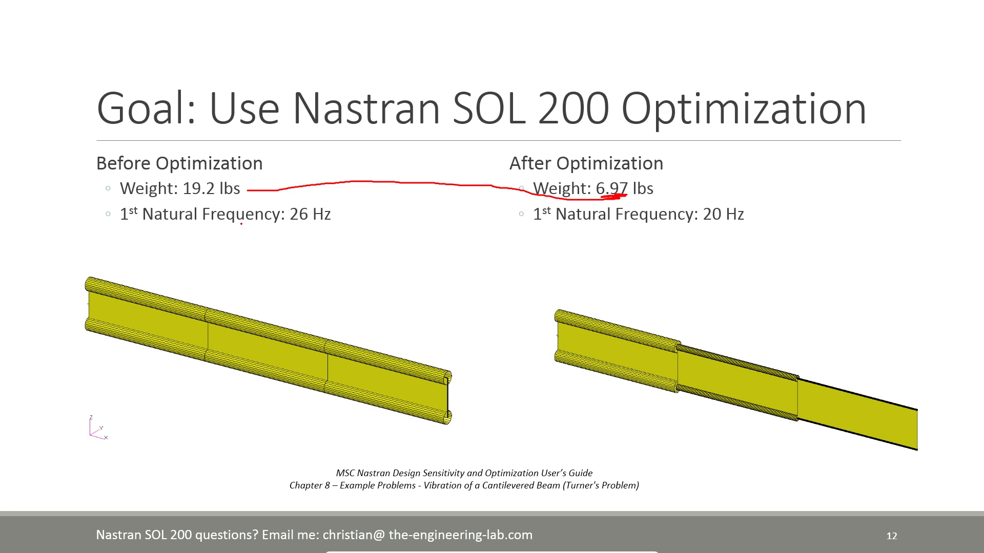
left_click_drag(300, 227, 334, 226)
left_click_drag(696, 227, 715, 227)
mouse_move(313, 329)
left_mouse_down()
mouse_move(502, 296)
mouse_move(586, 313)
left_mouse_up()
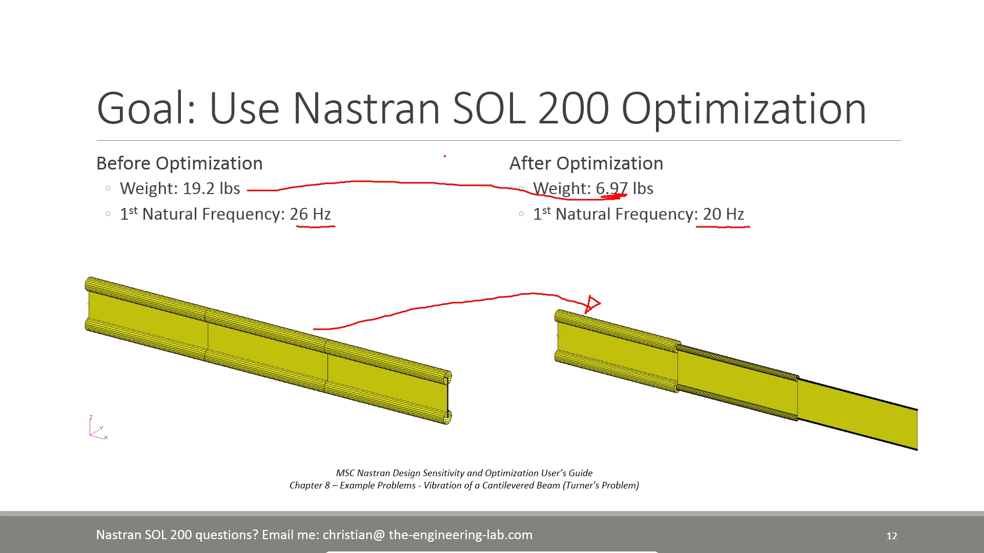
Advance to slide 13 about updating the original structural model, end the slide show and discard the ink annotations
key("Right")
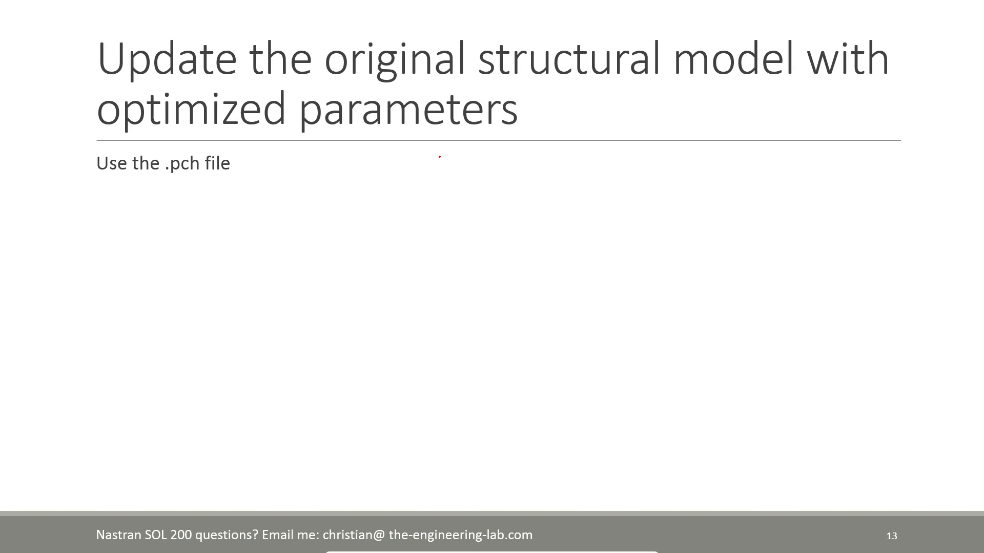
key("Escape")
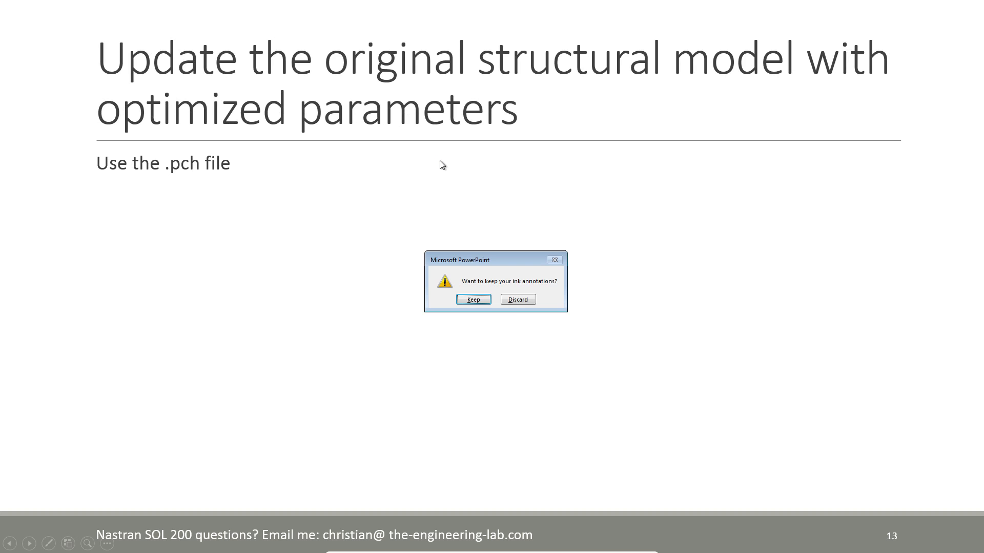
left_click(516, 302)
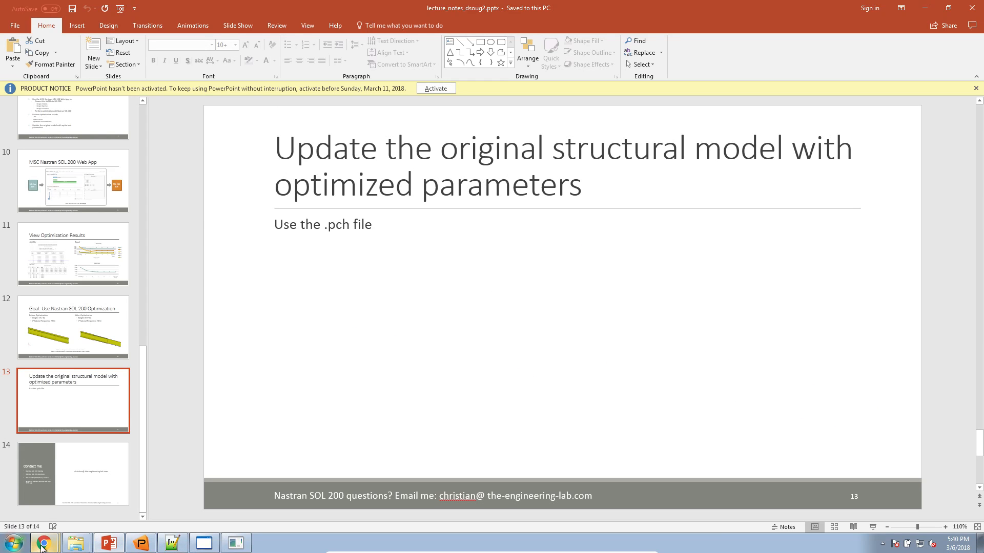
Return to the Local Optimization Results window in Chrome and examine the final design cycle in the Objective plot
mouse_move(42, 547)
left_click(47, 519)
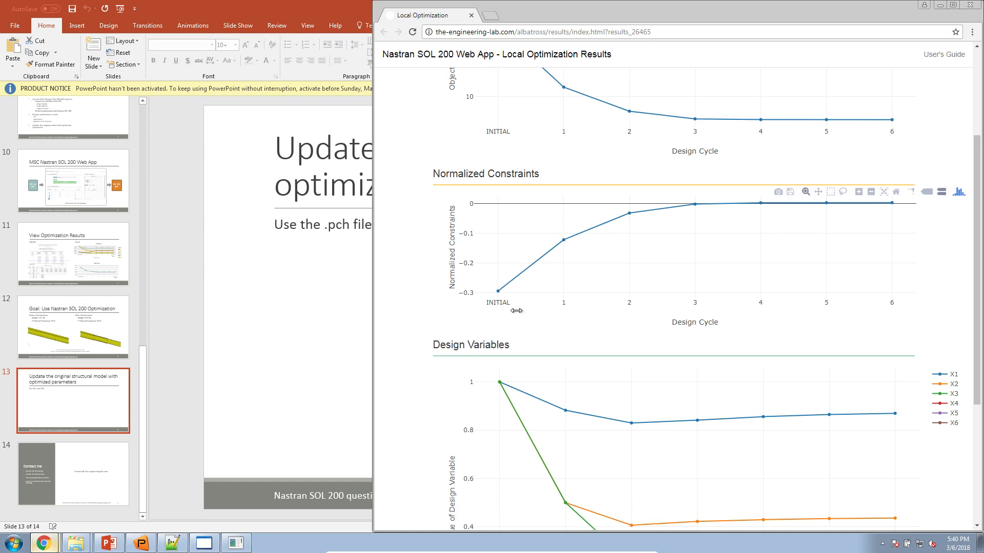
scroll(517, 311, "up", 3)
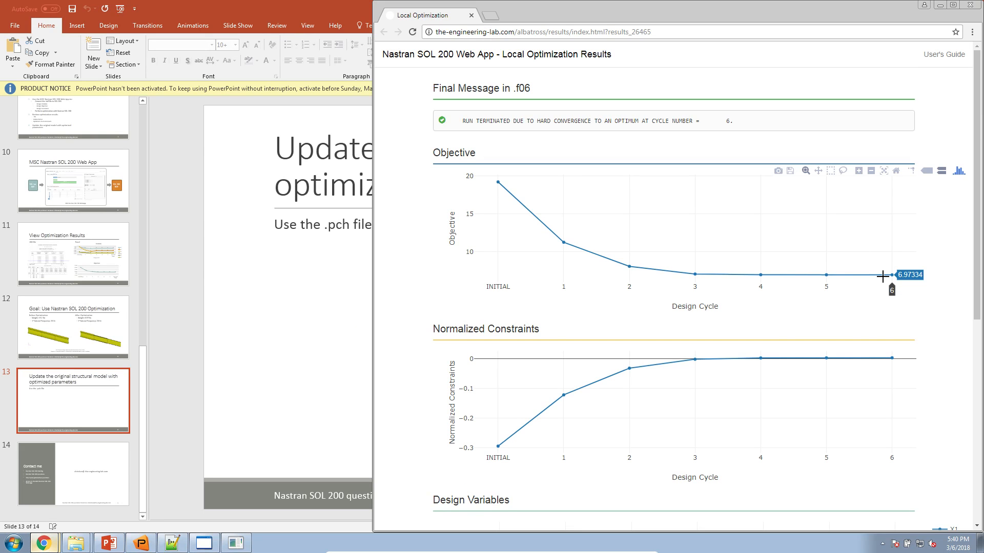
Show the desktop, move the pat folder away from the program shortcuts and open dsoug2.dat in Notepad++
left_click(166, 247)
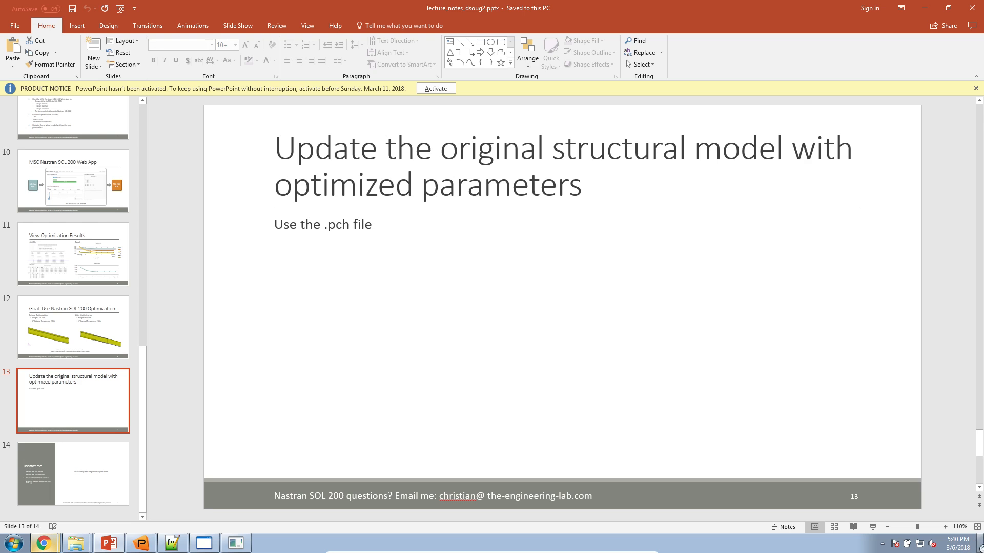
left_click(979, 543)
left_click_drag(19, 179, 177, 112)
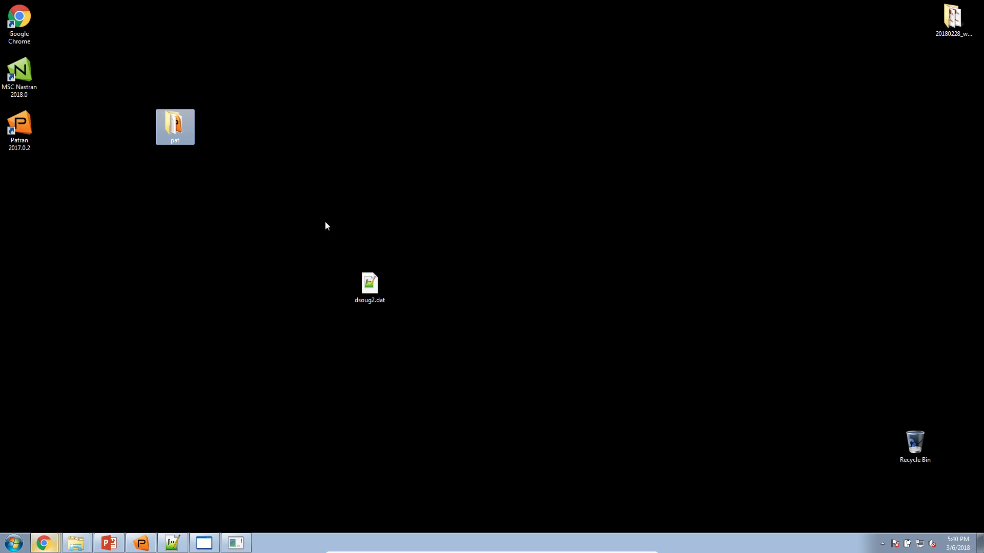
double_click(360, 286)
Examine the original PROD areas and PSHELL 204–206 thicknesses in dsoug2.dat and close the file's window
left_click(571, 180)
scroll(566, 215, "down", 1)
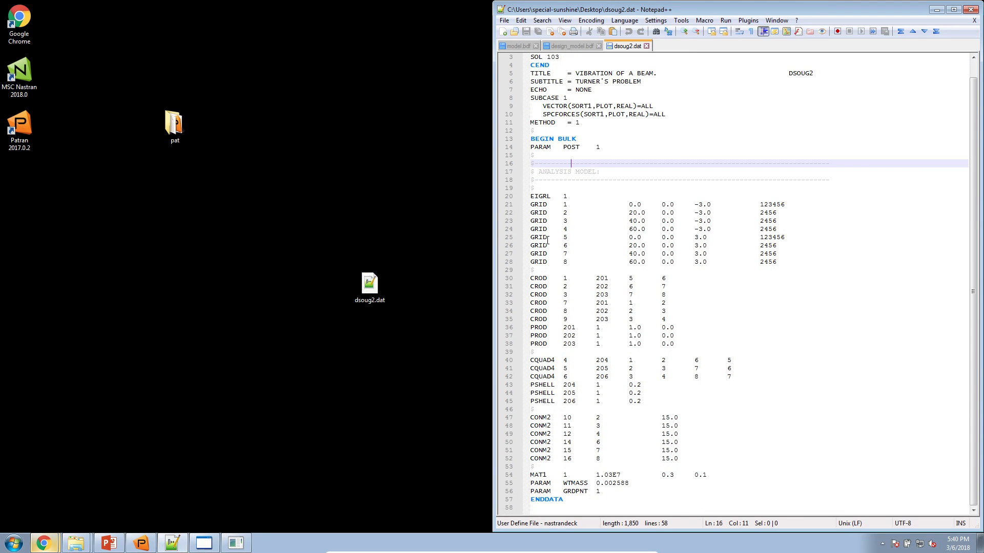
left_click(610, 410)
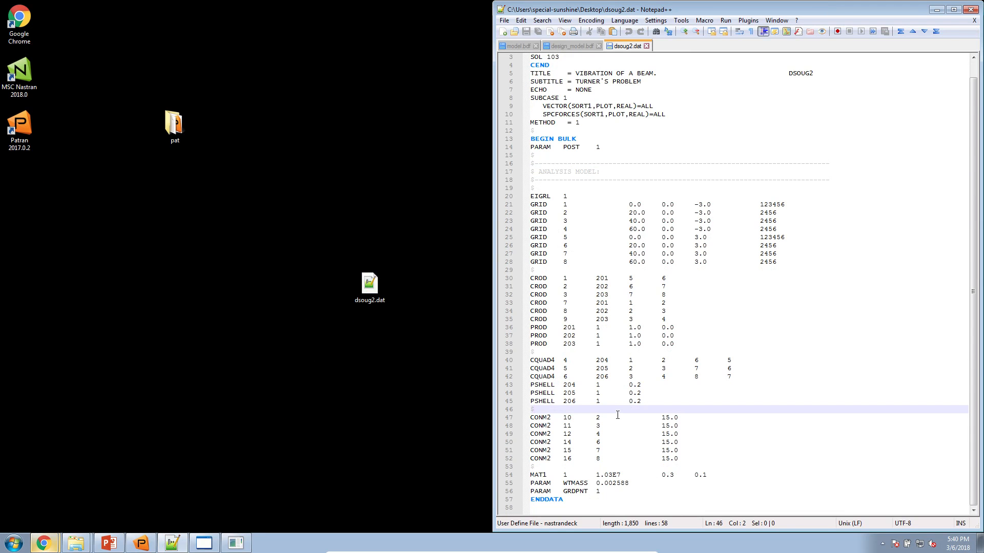
scroll(617, 416, "up", 4, "ctrl")
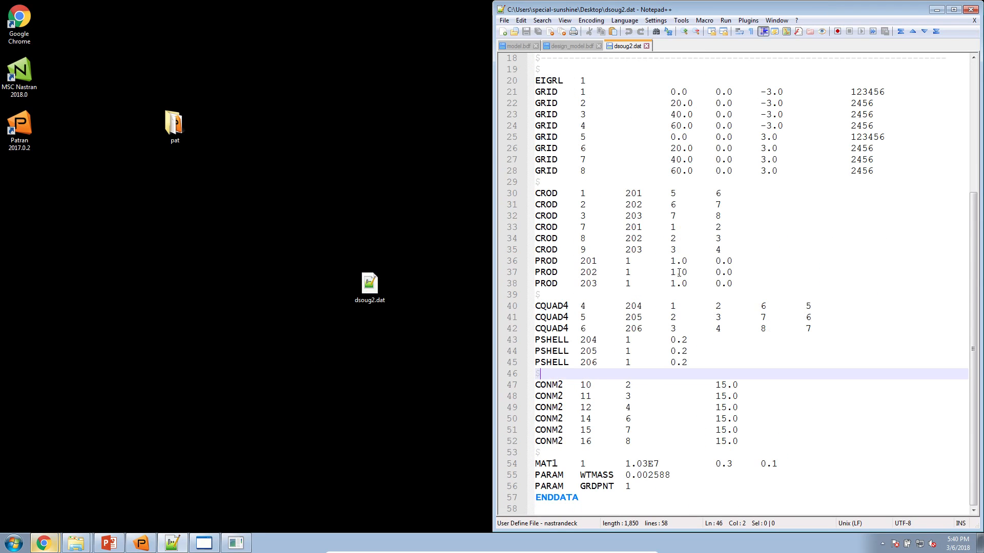
left_click(676, 262)
mouse_move(673, 261)
left_mouse_down()
mouse_move(688, 284)
mouse_move(672, 262)
left_mouse_up()
left_click(689, 284)
left_click(672, 341)
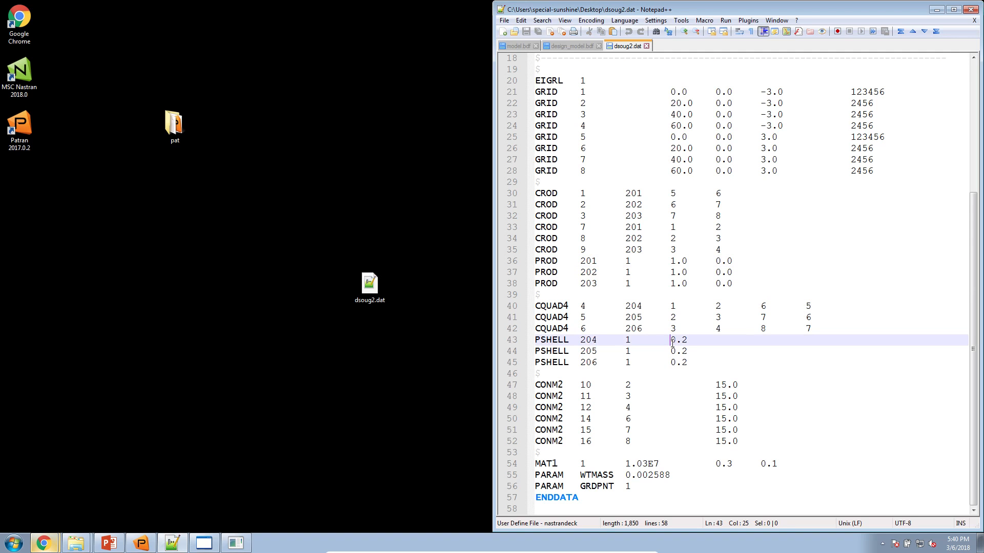
left_click_drag(672, 341, 680, 366, "alt")
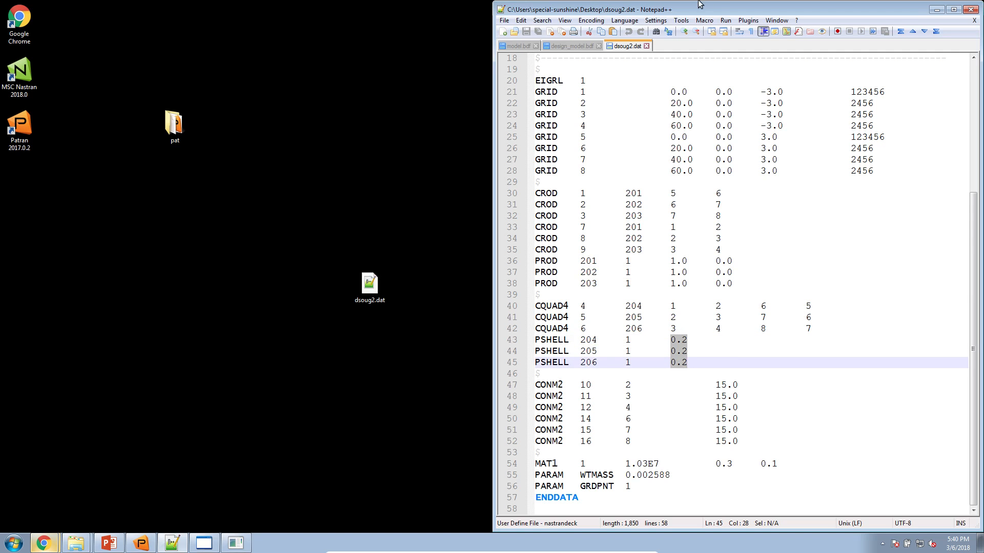
left_click(970, 9)
Make a copy of dsoug2.dat on the desktop, place it apart from the original and rename it dsoug2_updated.dat
left_click_drag(370, 284, 221, 267)
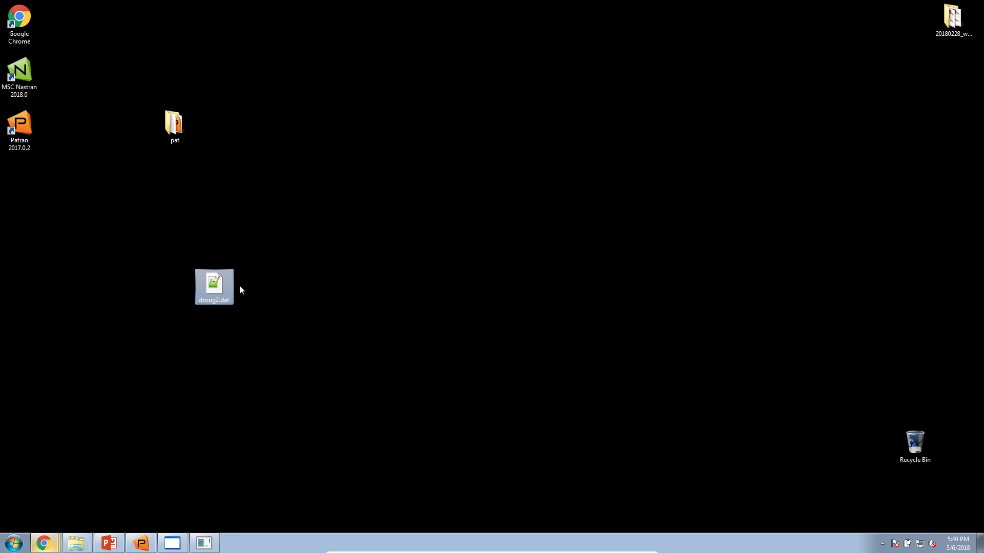
key("ctrl+v")
left_click_drag(24, 185, 608, 292)
left_click(613, 308)
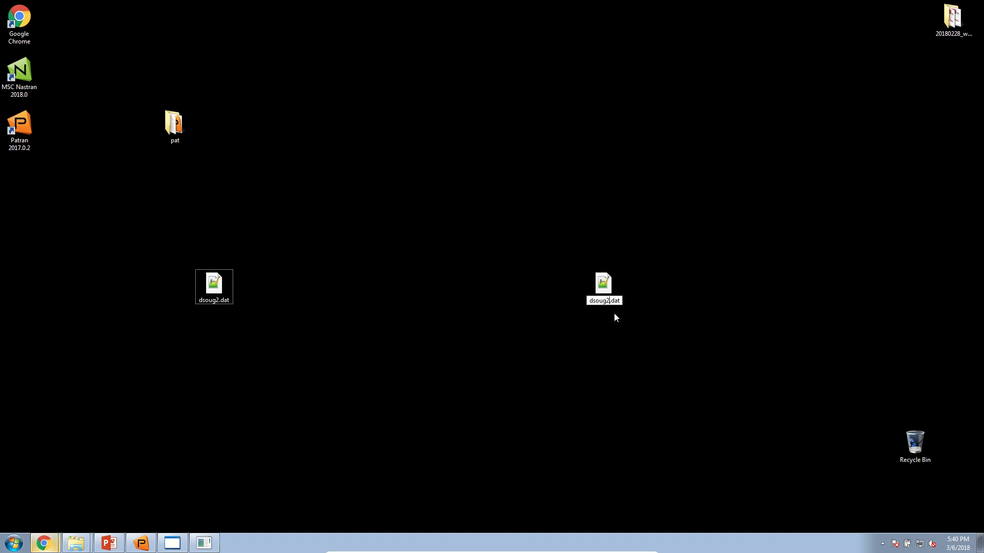
type("_updated")
key("Return")
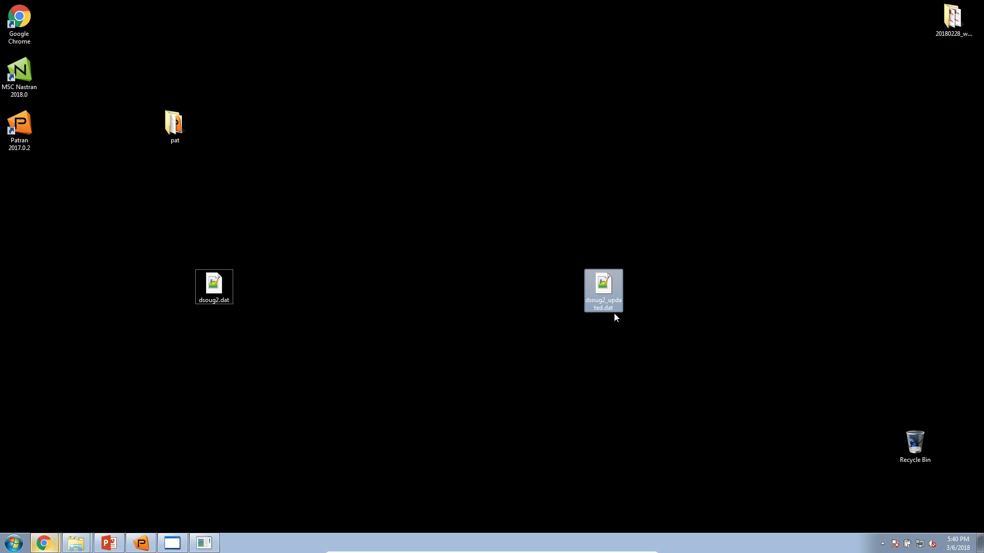
Open model.pch from the nastran_working_directory folder and get the folder window out of the way
left_click(77, 543)
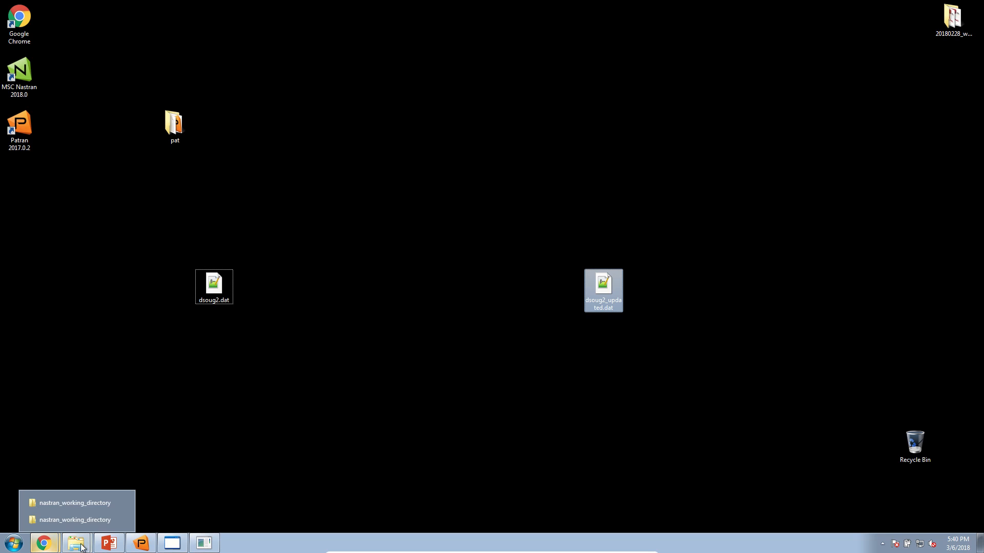
left_click(78, 500)
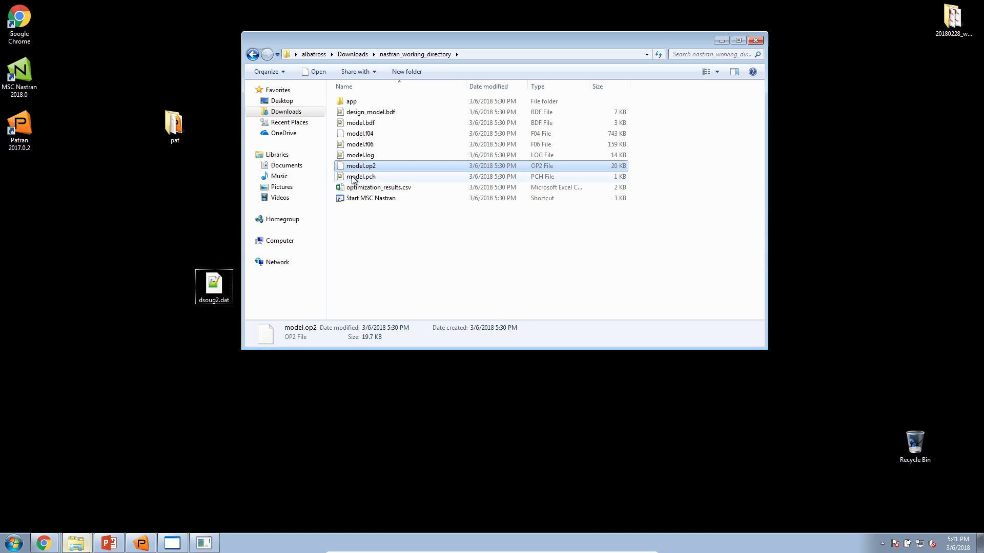
double_click(353, 177)
left_click_drag(287, 197, 1, 225)
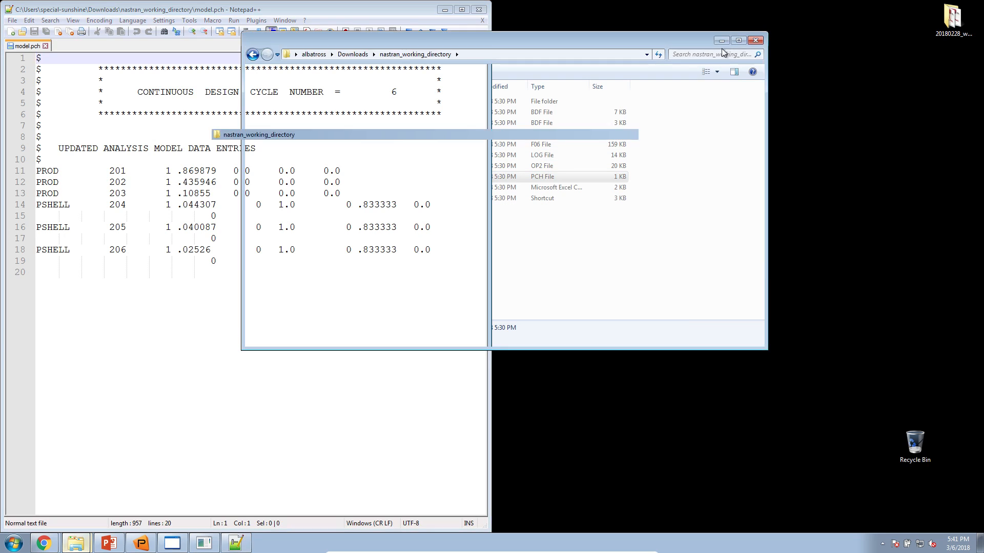
Examine the PROD and PSHELL entries in model.pch, highlighting the column of optimized areas and thicknesses
left_click(200, 227)
double_click(40, 170)
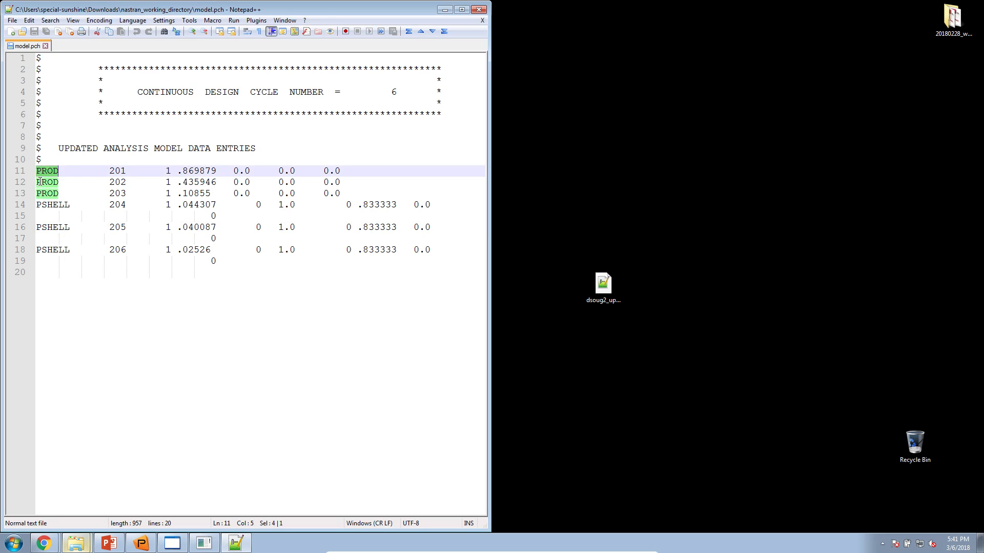
double_click(47, 205)
left_click(239, 261)
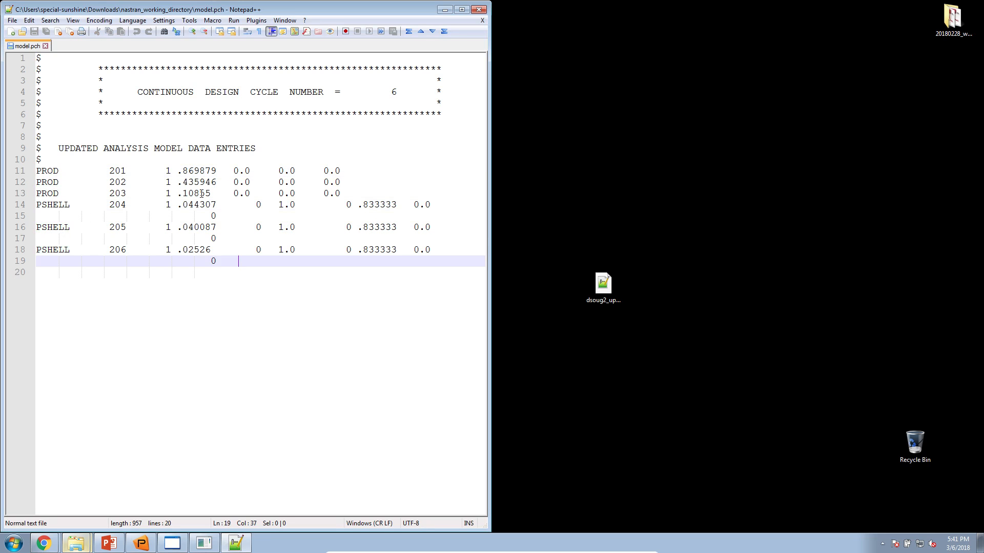
left_click(181, 170)
left_click_drag(179, 170, 216, 251)
left_click(178, 206)
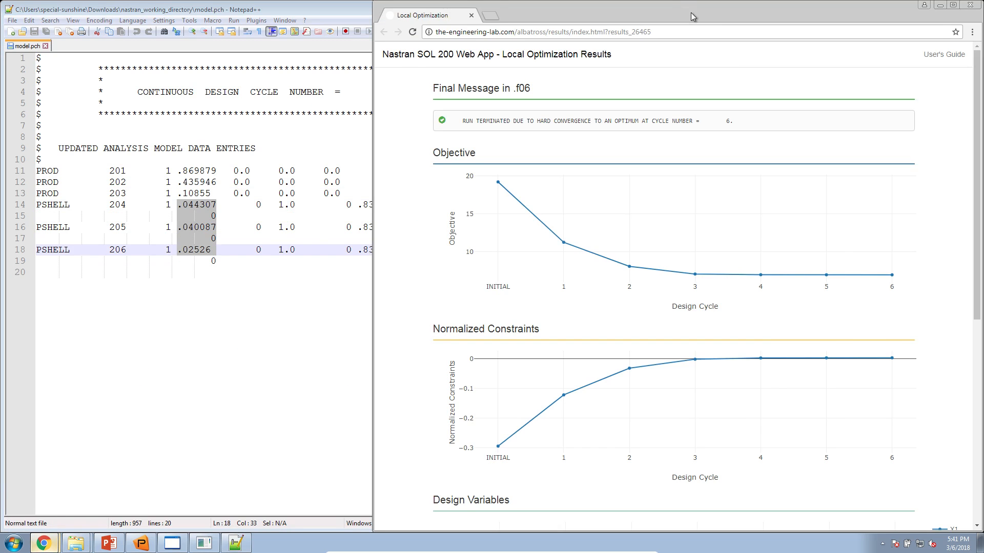
Place the Chrome optimization results beside model.pch and compare the final Design Variables values with the punch file's entries
left_click_drag(689, 11, 983, 76)
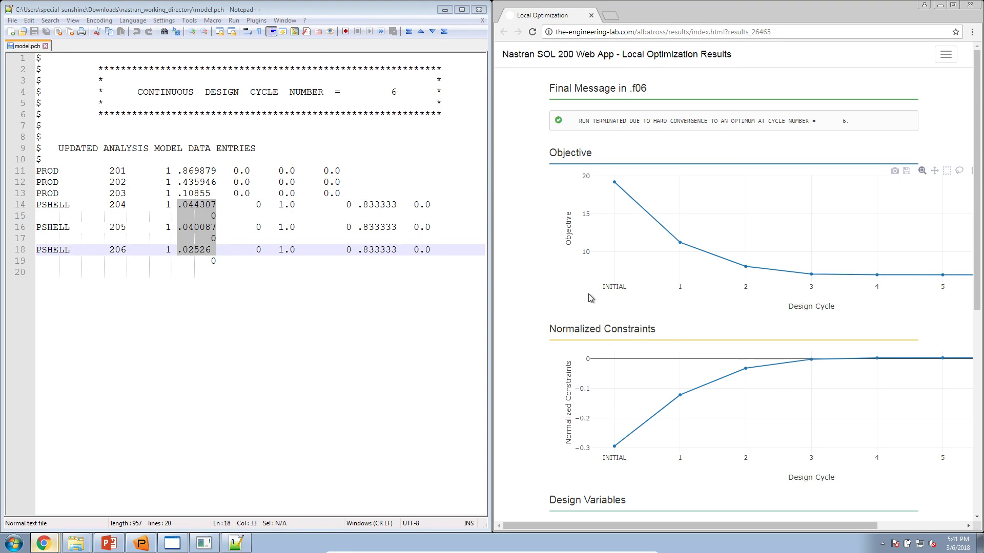
scroll(544, 309, "down", 5)
scroll(544, 309, "down", 2)
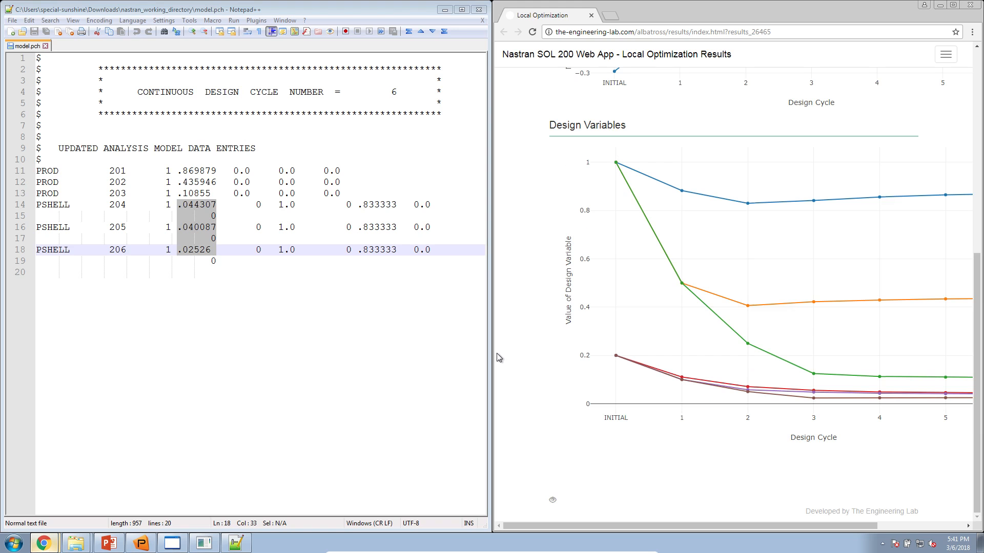
left_click_drag(495, 359, 367, 359)
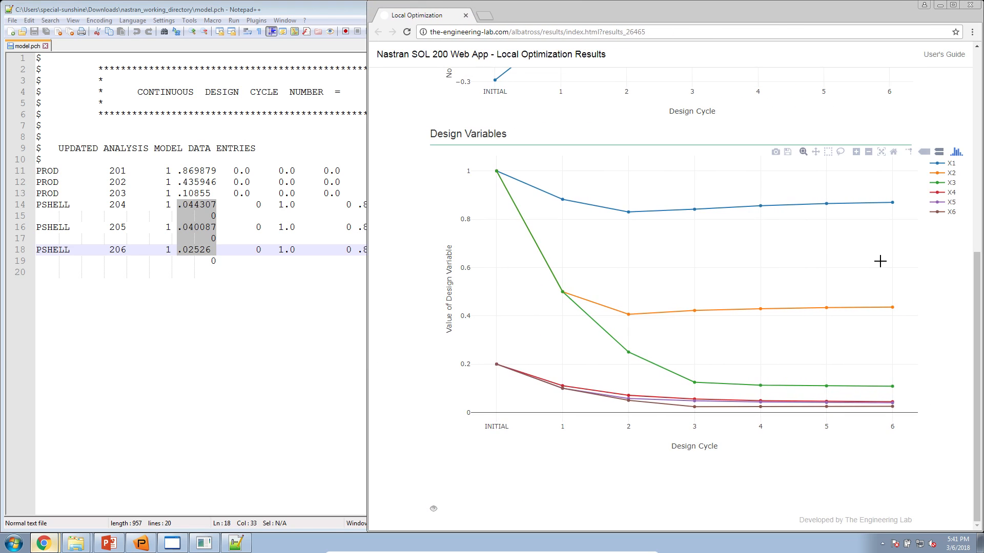
mouse_move(893, 213)
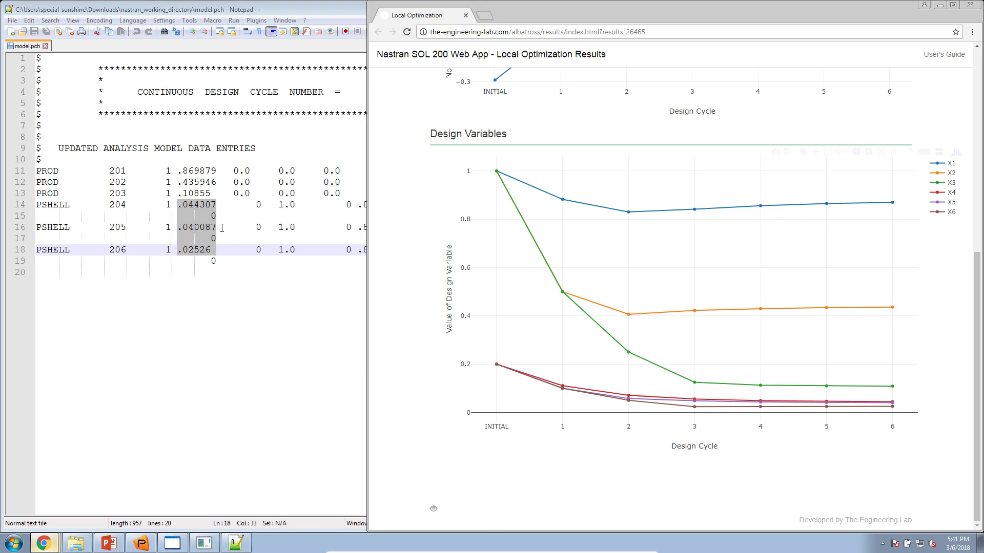
left_click(247, 9)
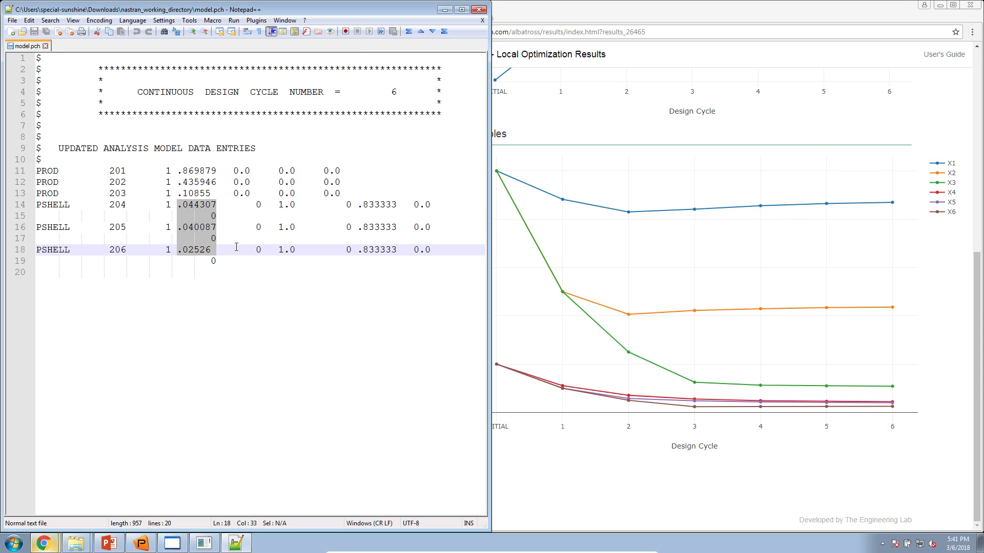
Open dsoug2_updated.dat in a maximized Notepad++ and move it to the other view, side by side with model.pch
left_click(941, 6)
double_click(603, 287)
double_click(227, 11)
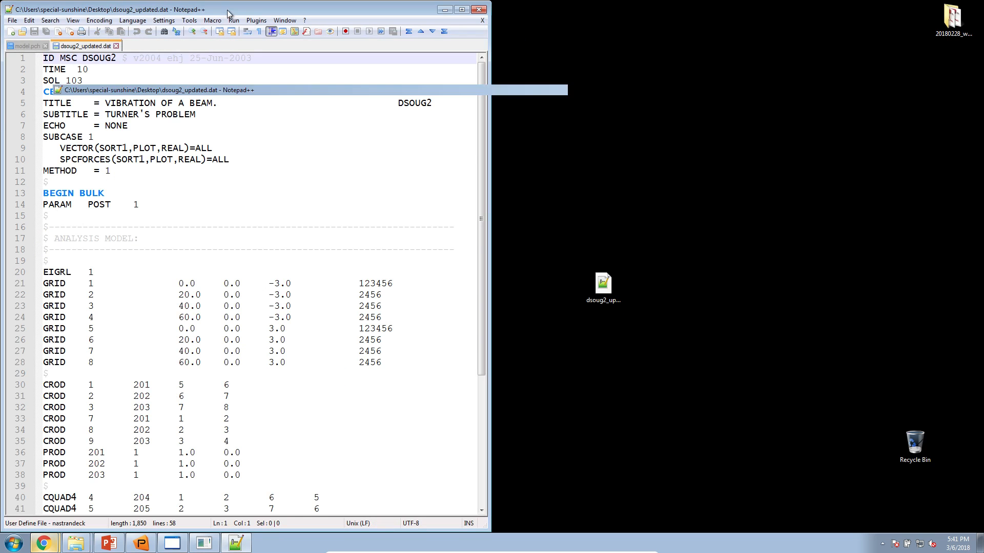
double_click(436, 190)
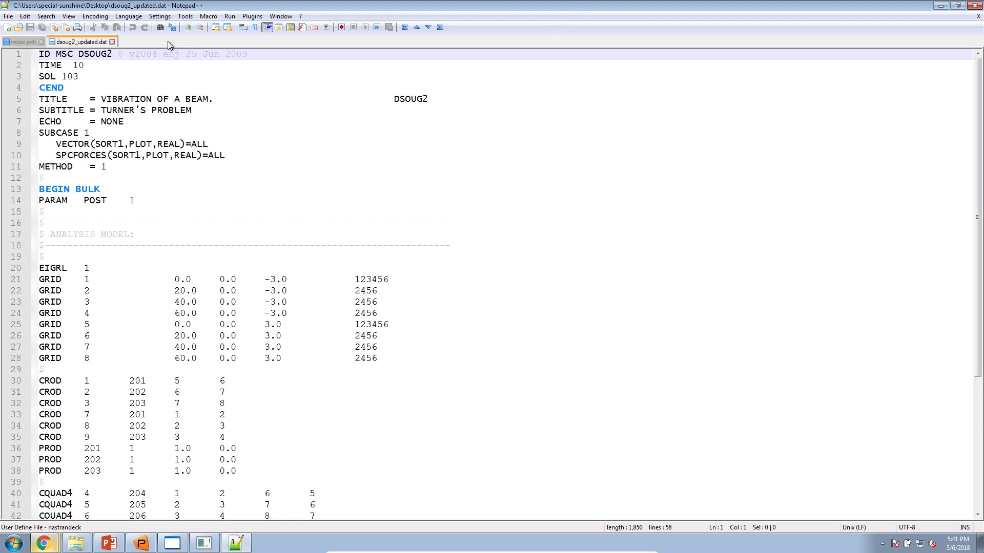
right_click(97, 44)
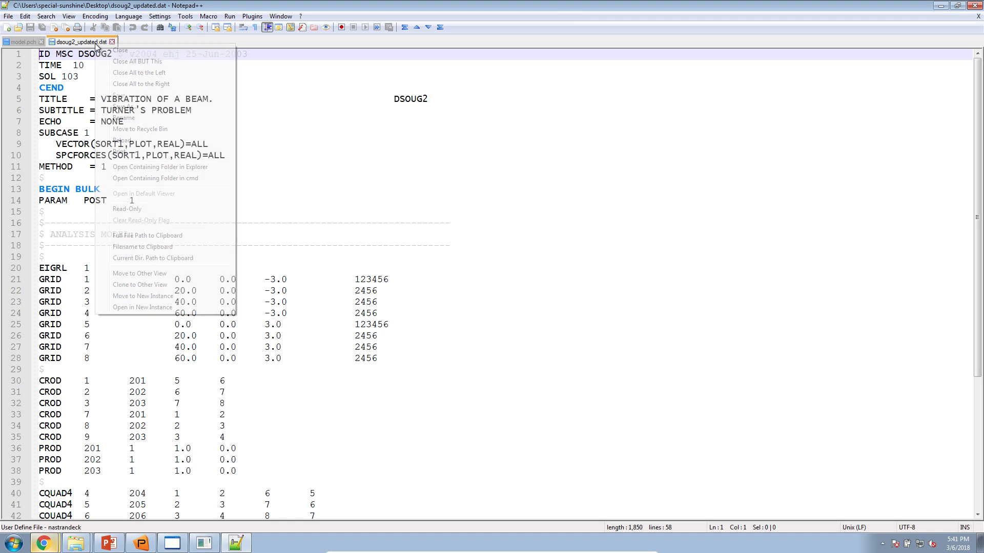
left_click(139, 273)
Delete the original PSHELL 204–206 and PROD 201–203 entries from dsoug2_updated.dat, keeping the comment line before CQUAD4 separate
scroll(702, 342, "down", 7)
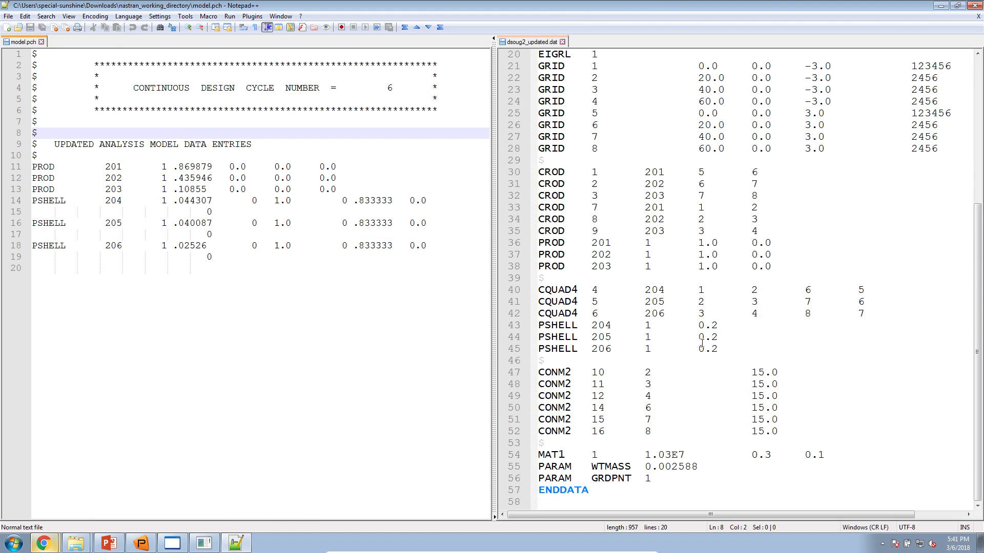
left_click_drag(747, 349, 532, 277)
key("Delete")
key("BackSpace")
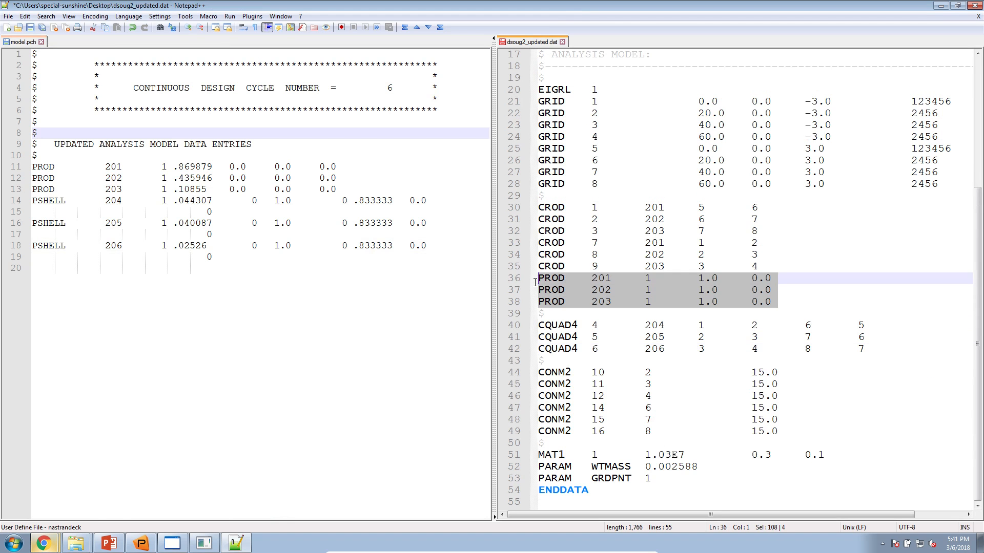
key("Delete")
key("BackSpace")
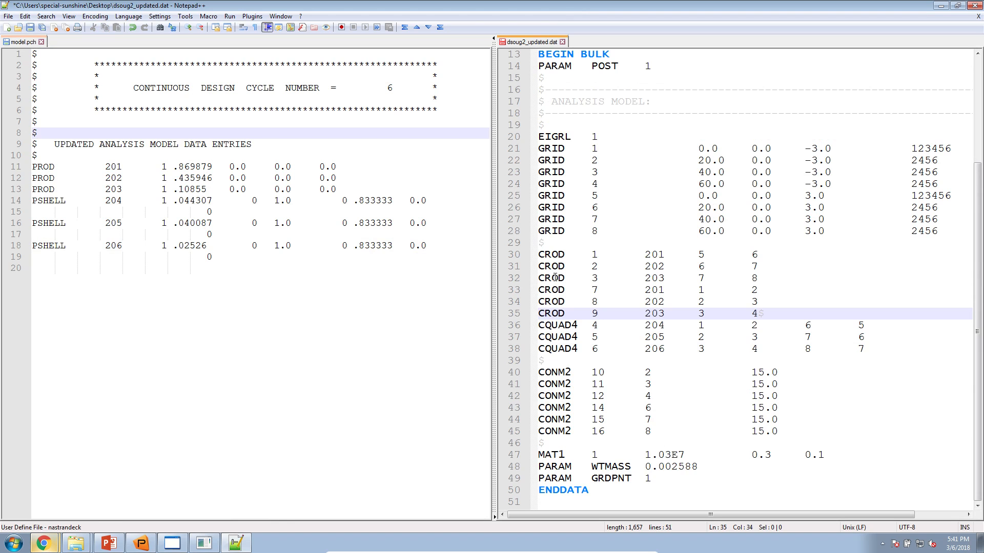
key("Return")
Cut all the updated PROD and PSHELL entries, including the continuation lines, from model.pch
left_click(53, 256)
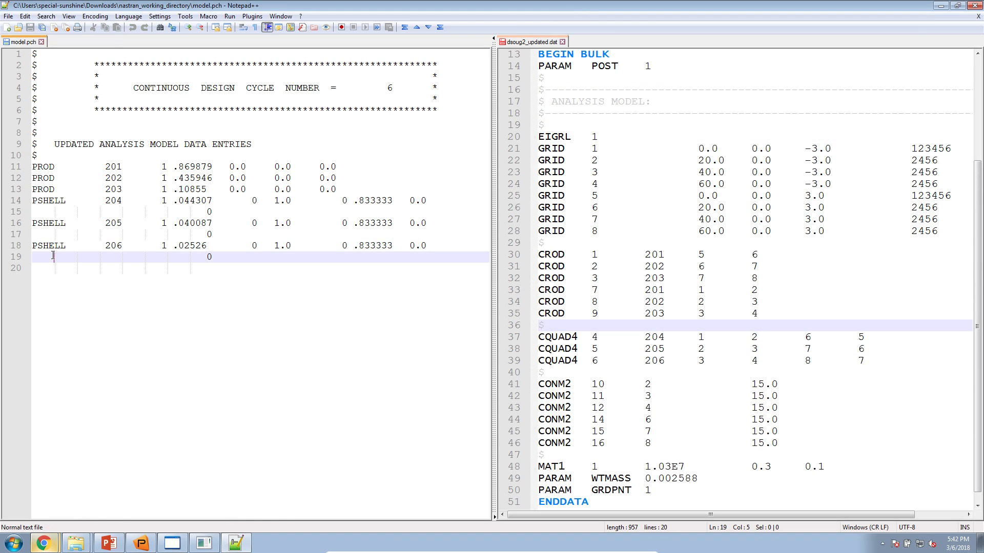
left_click_drag(50, 268, 23, 168)
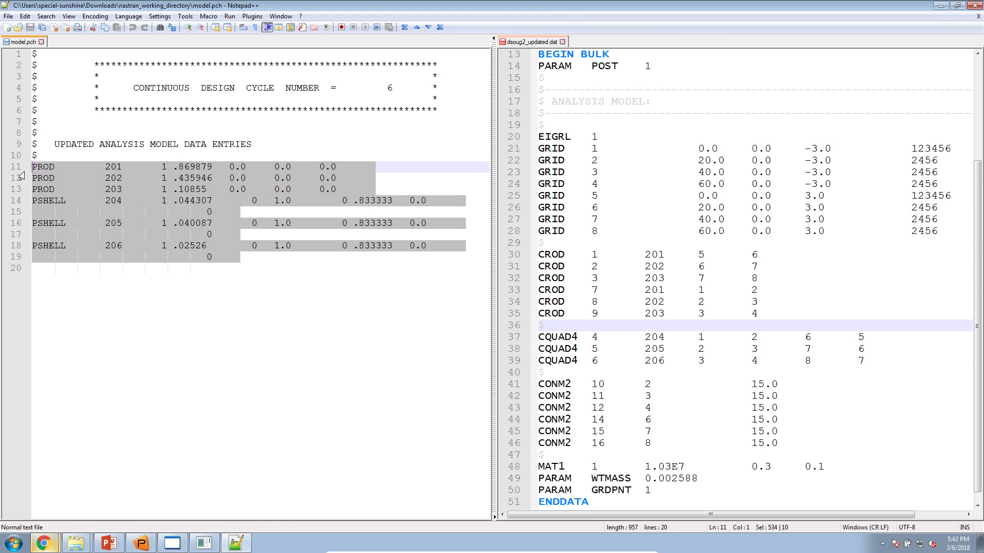
right_click(51, 176)
left_click(73, 182)
Paste the optimized PROD and PSHELL entries on new lines above ENDDATA in dsoug2_updated.dat and close model.pch
scroll(578, 357, "down", 1)
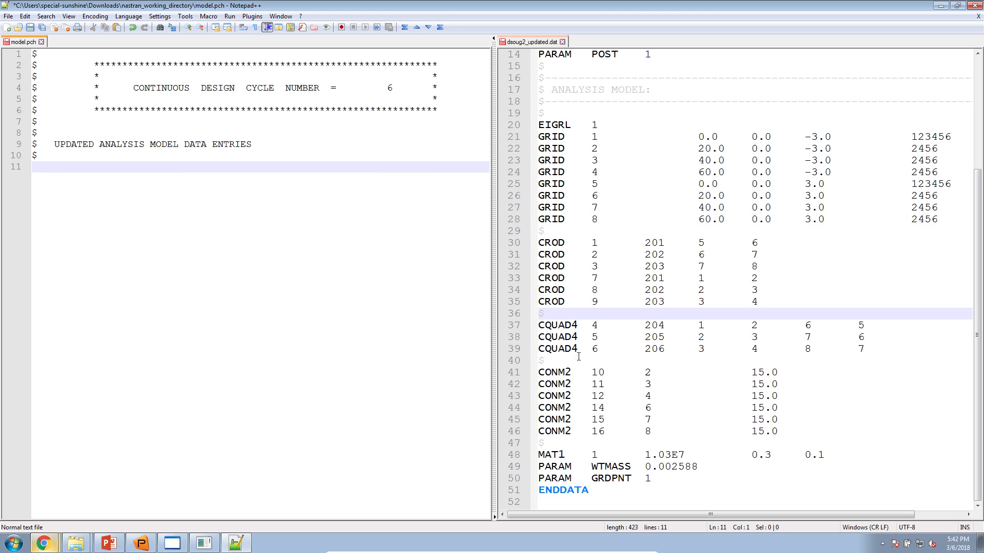
left_click(545, 492)
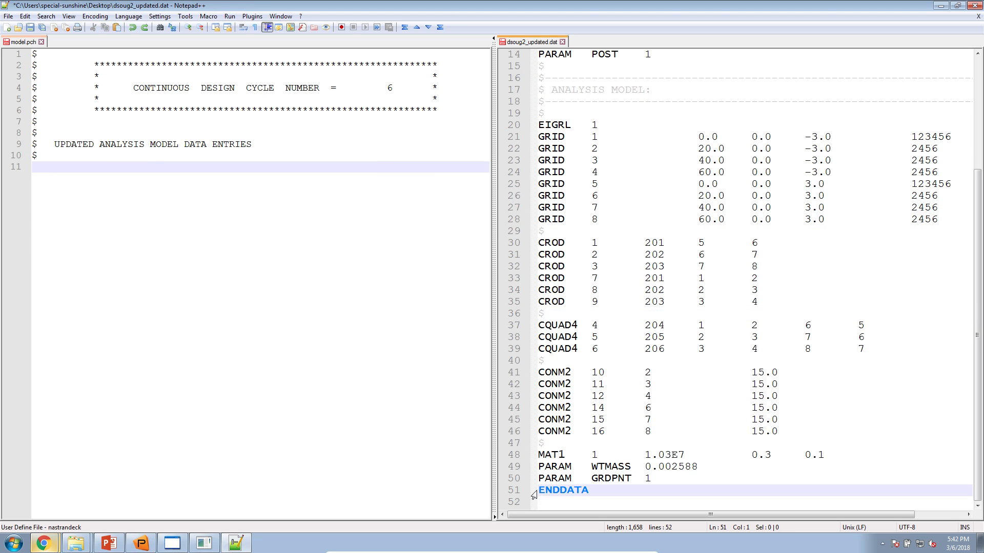
key("Return")
key("Return")
key("Up")
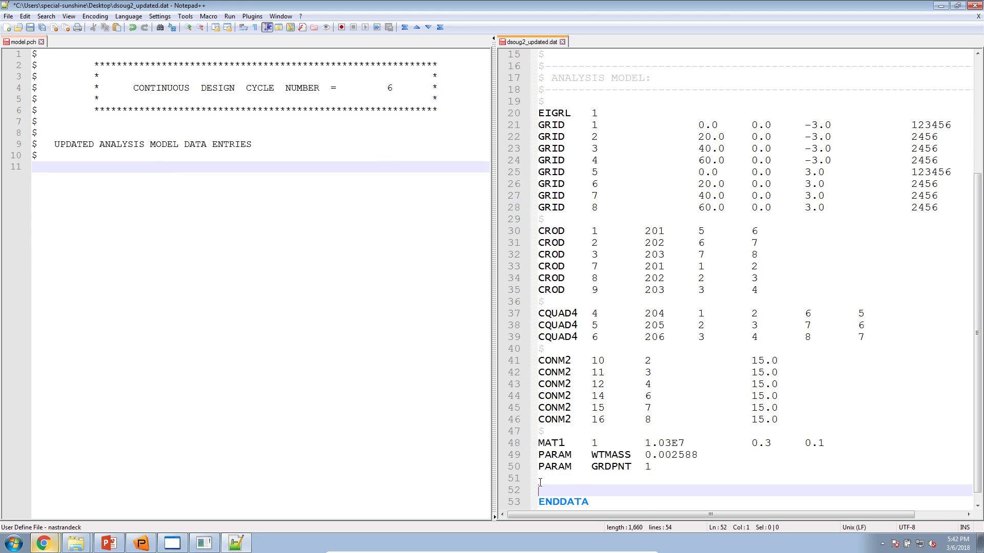
key("ctrl+v")
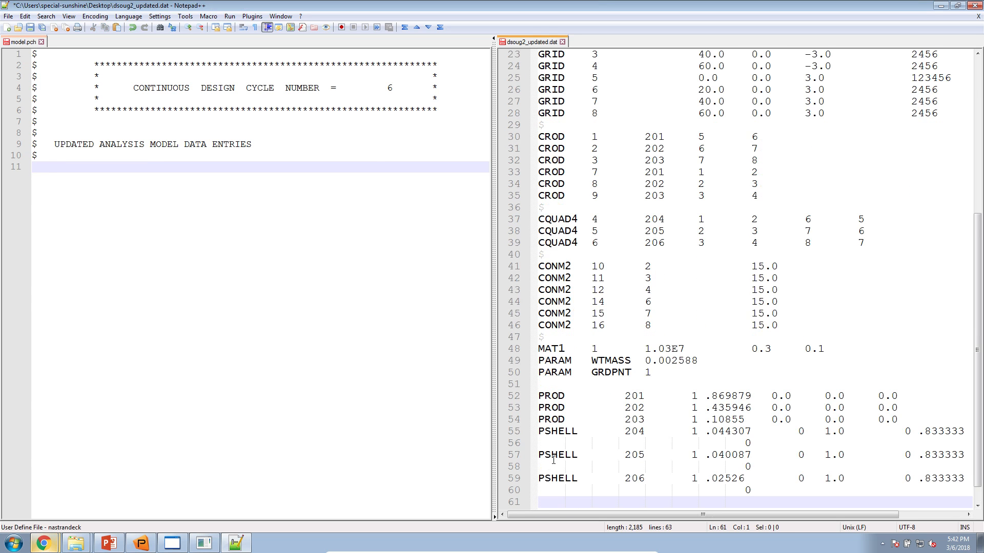
scroll(553, 460, "down", 1)
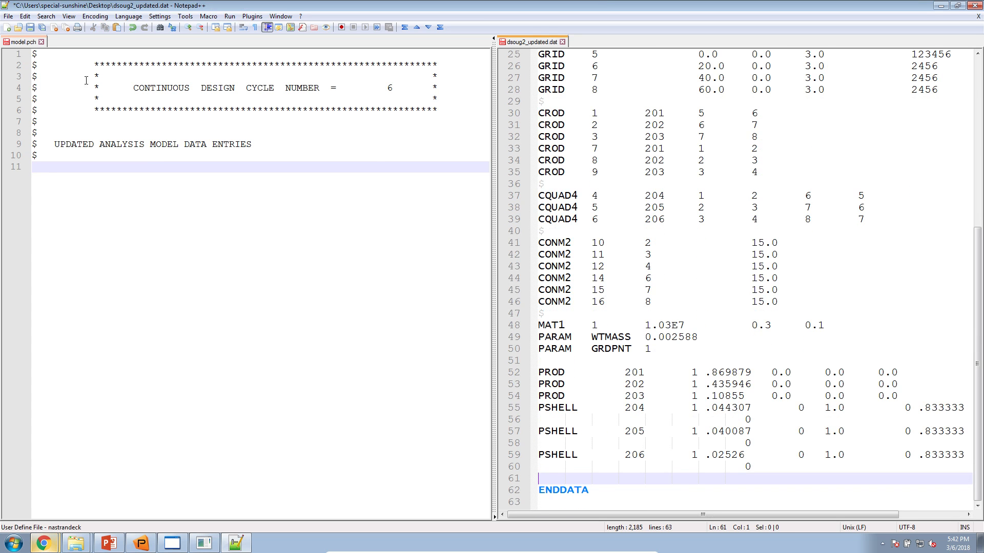
left_click(41, 42)
left_click(554, 311)
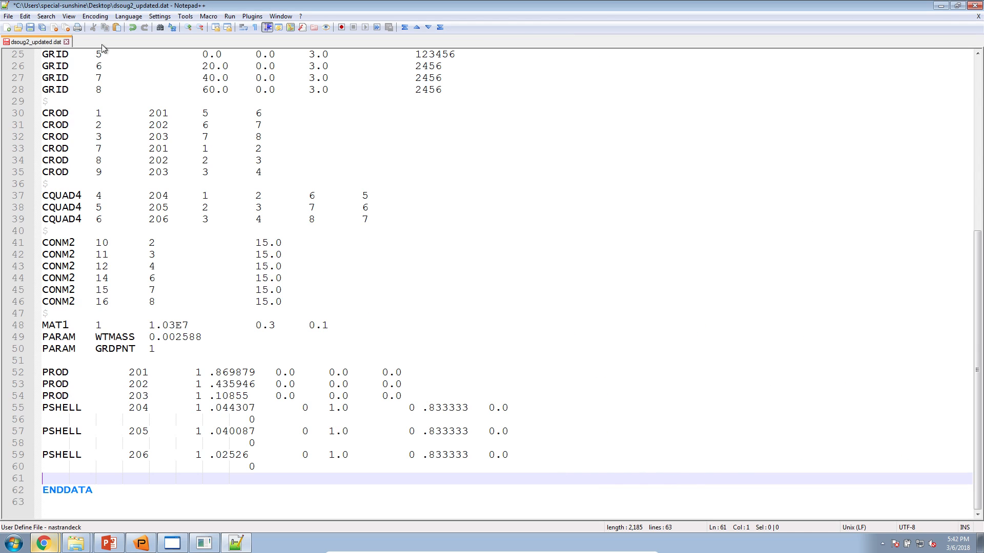
Save dsoug2_updated.dat with the optimized PROD and PSHELL entries and look over the file
left_click(30, 27)
left_click(242, 219)
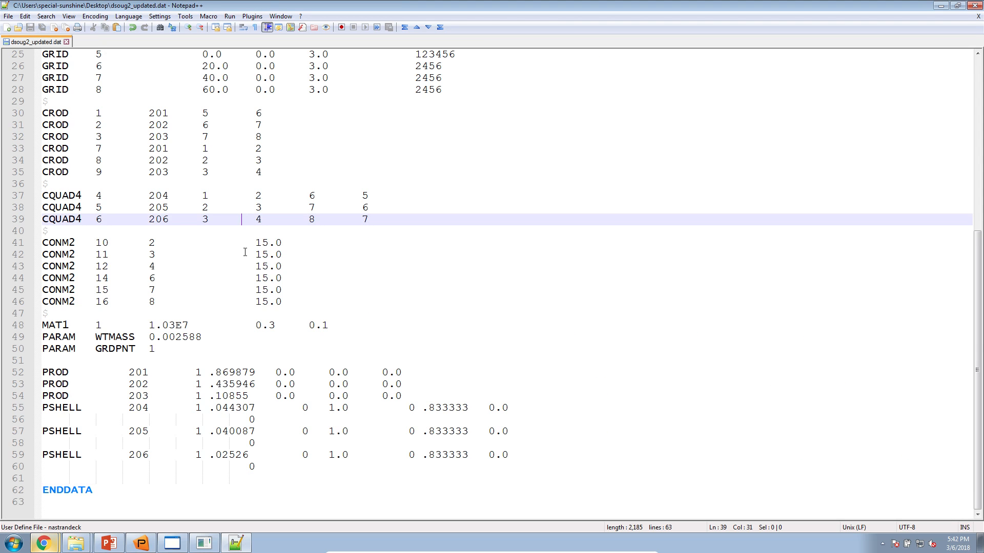
scroll(243, 323, "up", 8)
scroll(243, 324, "down", 8)
Check dsoug2_updated.dat on the desktop, and highlight its optimized PROD 201–203 and PSHELL 204–206 entries in the open file for review
left_click(941, 6)
left_click_drag(608, 285, 530, 289)
left_click(235, 544)
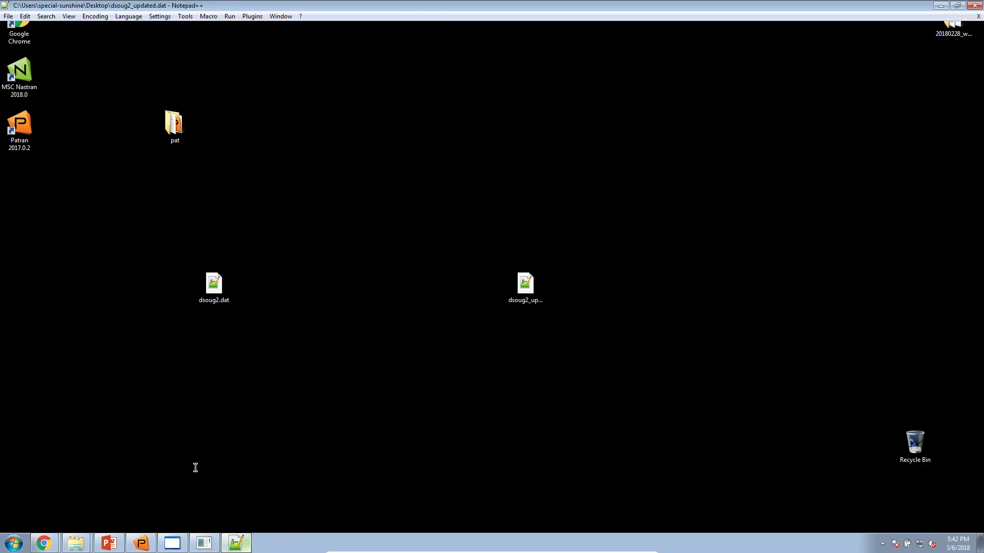
left_click_drag(154, 478, 30, 375)
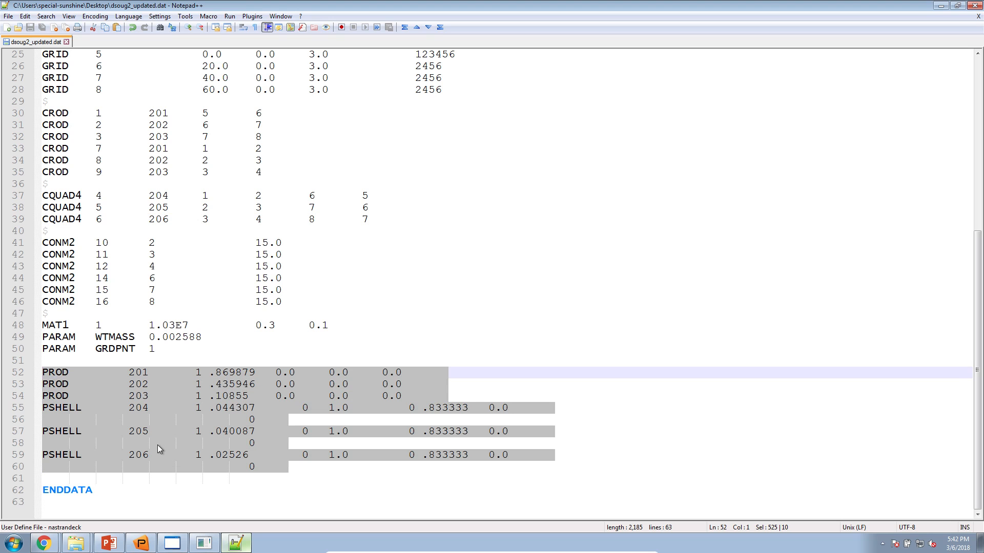
left_click(235, 543)
Switch to PowerPoint and present the Contact me slide of lecture_notes_dsoug2.pptx full screen with the laser pointer enabled
left_click(109, 543)
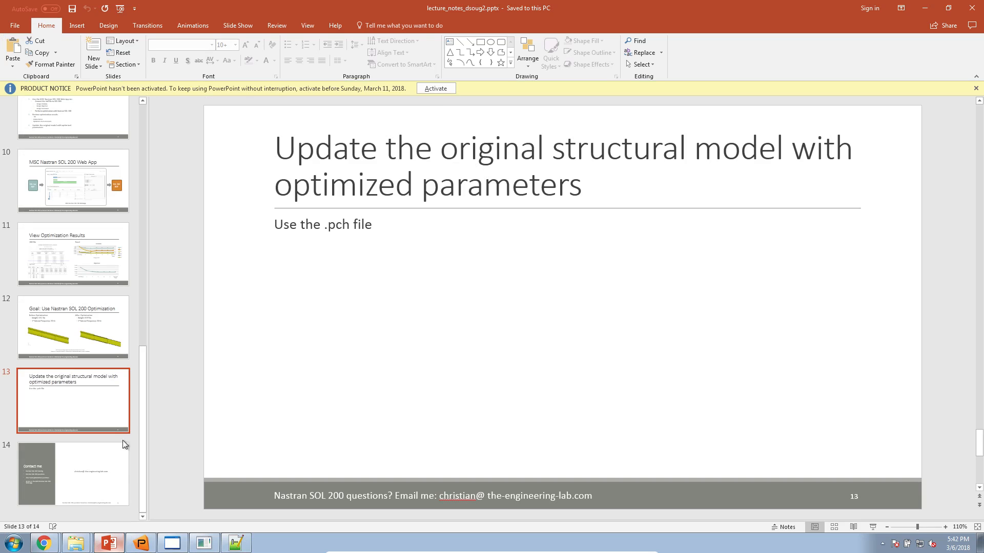
left_click(118, 462)
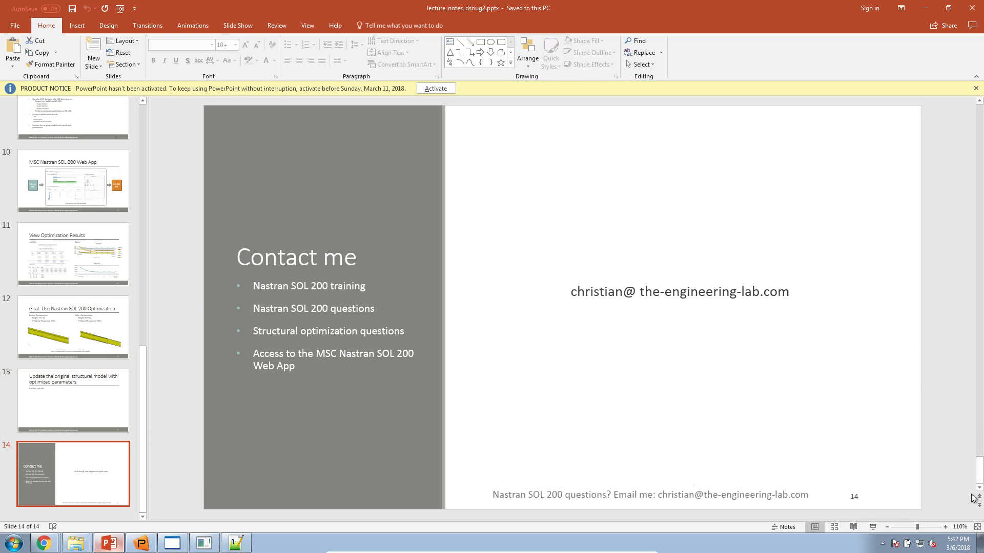
left_click(873, 526)
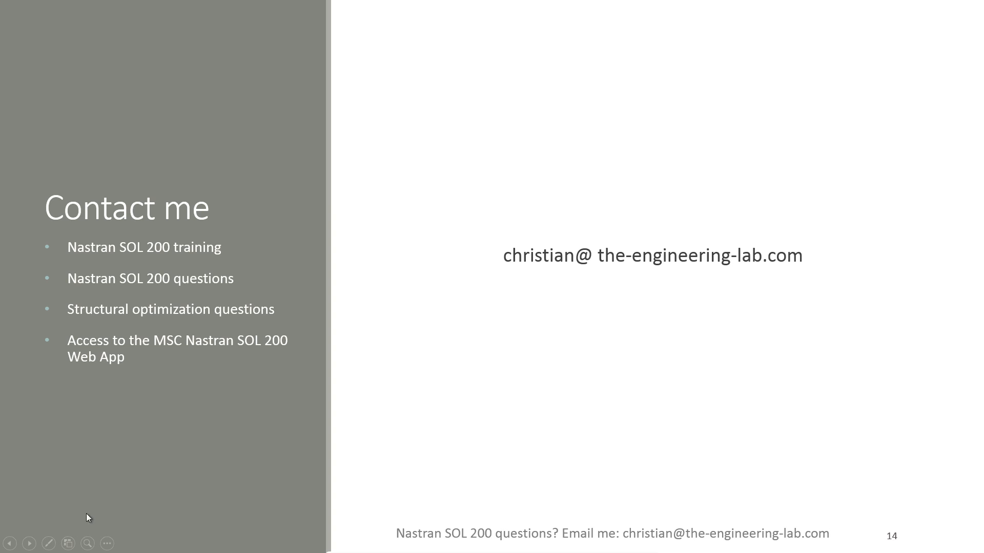
left_click(48, 542)
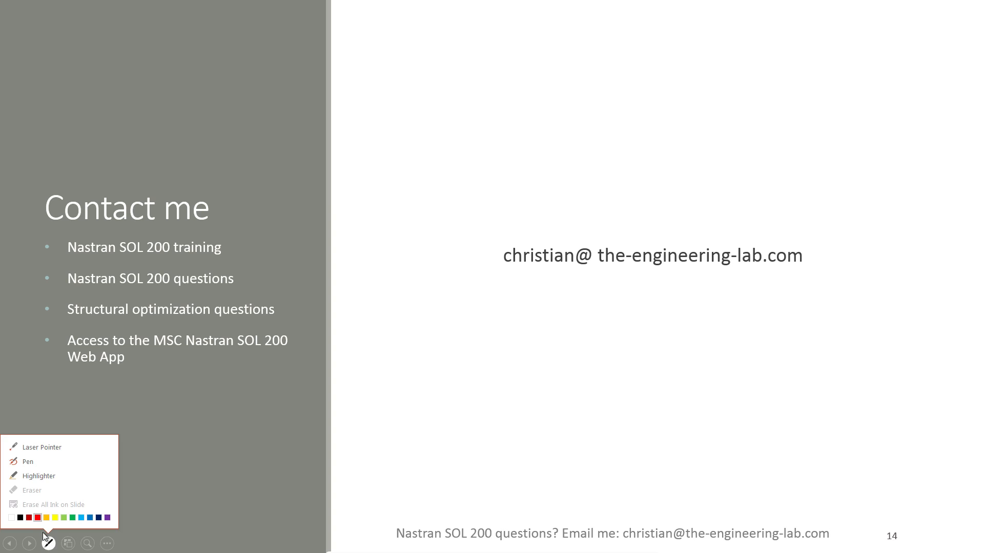
left_click(40, 452)
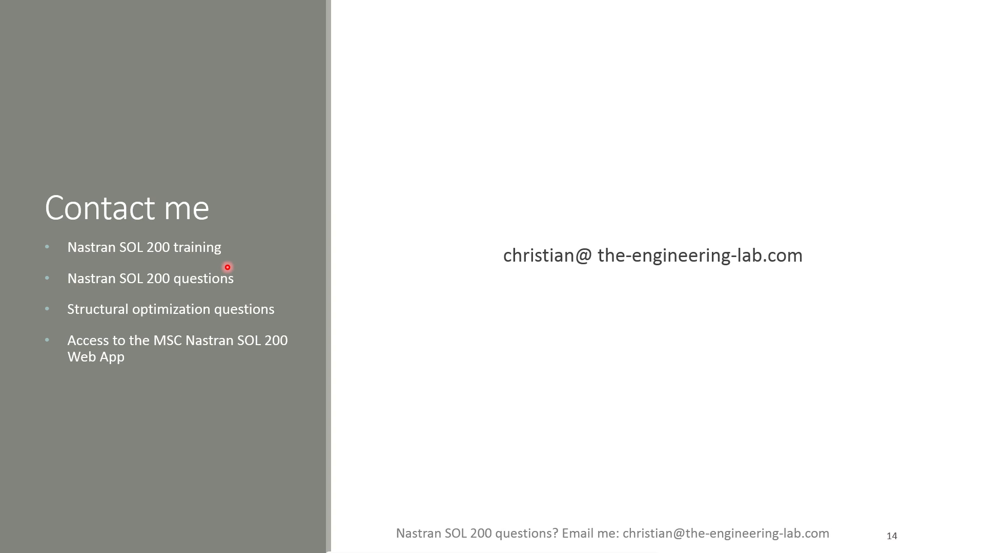